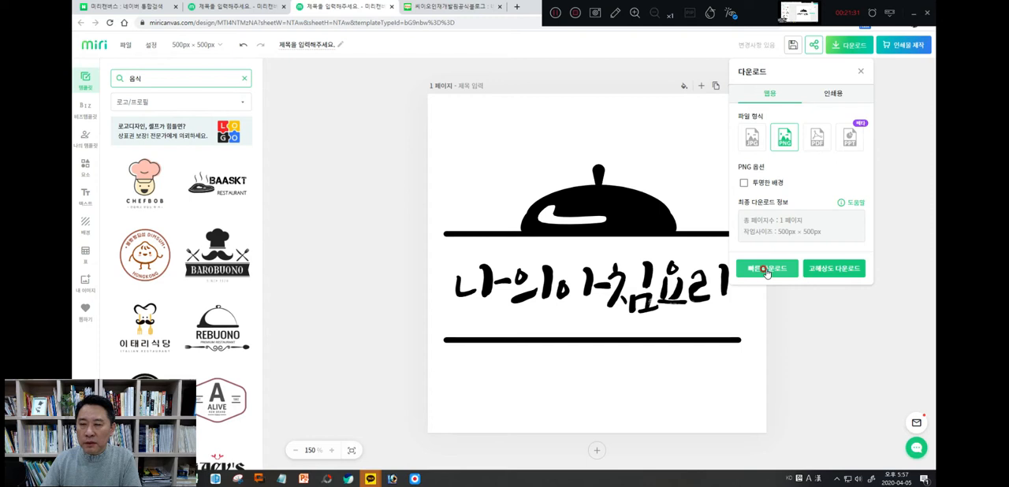
Download the logo as a PNG with a transparent background, saving it as 로고 in the desktop folder 20200411_사진기본자료
click(744, 185)
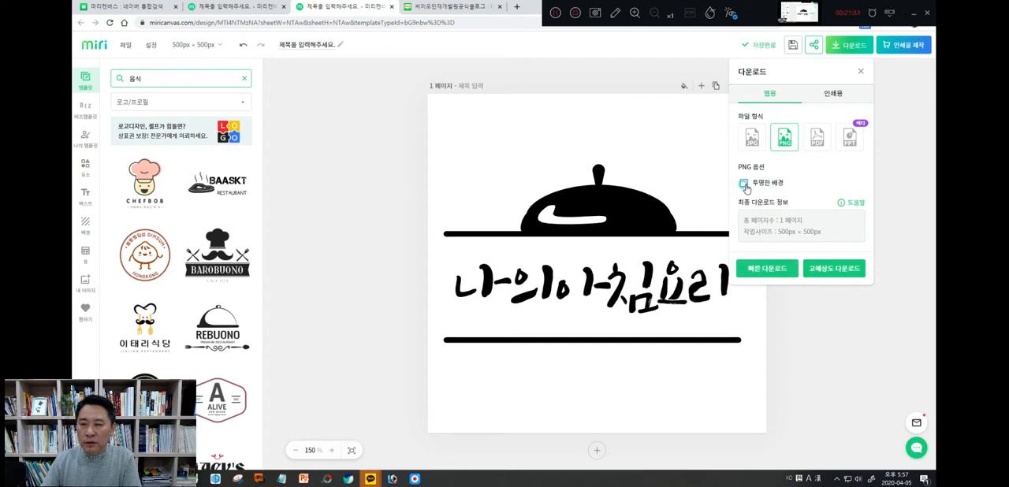
click(762, 271)
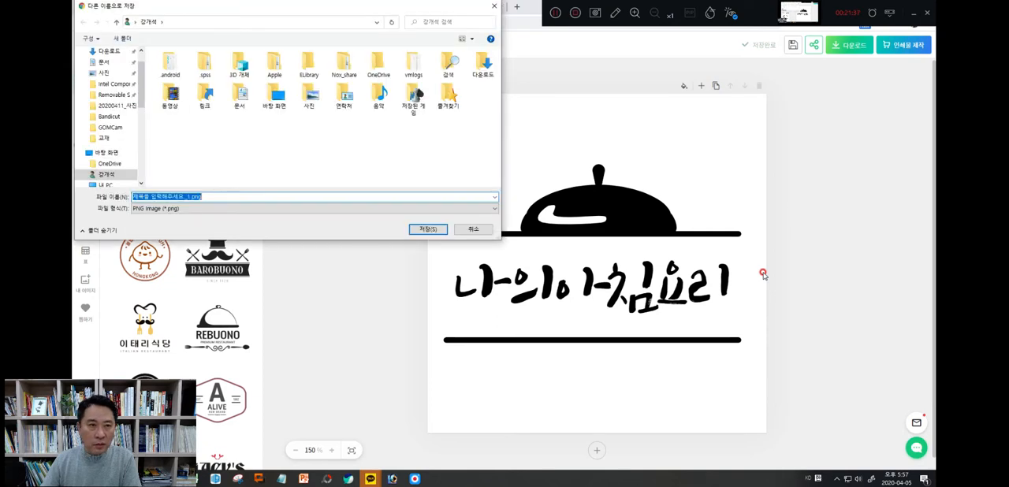
drag(142, 104, 142, 124)
click(97, 123)
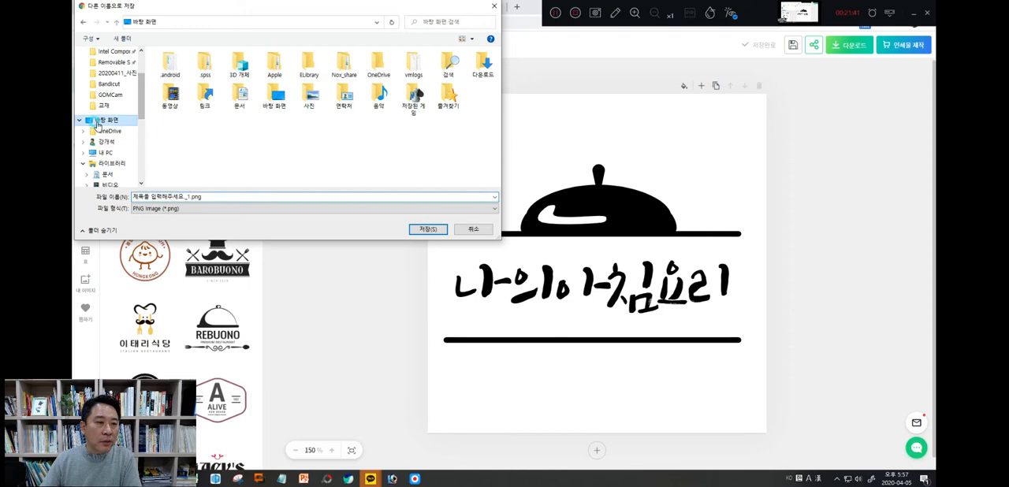
scroll(293, 130, down, 2)
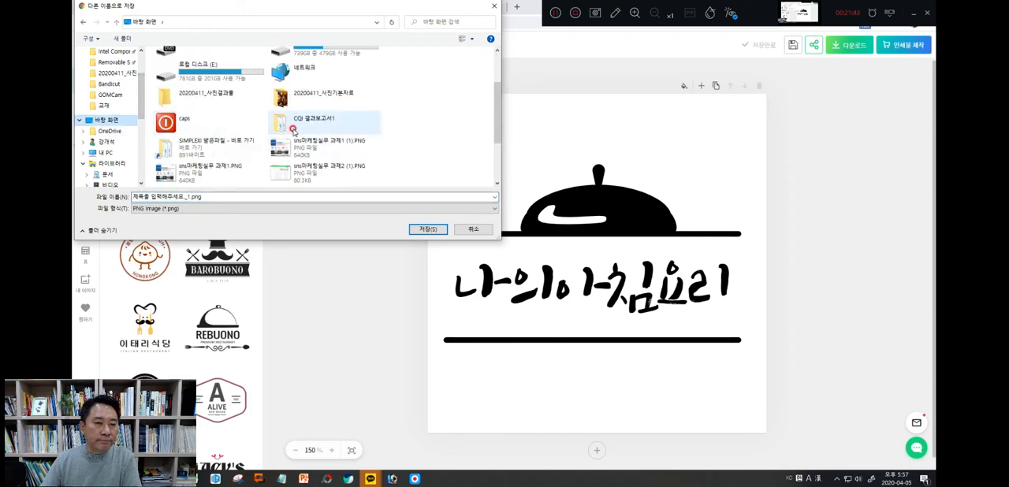
double_click(295, 97)
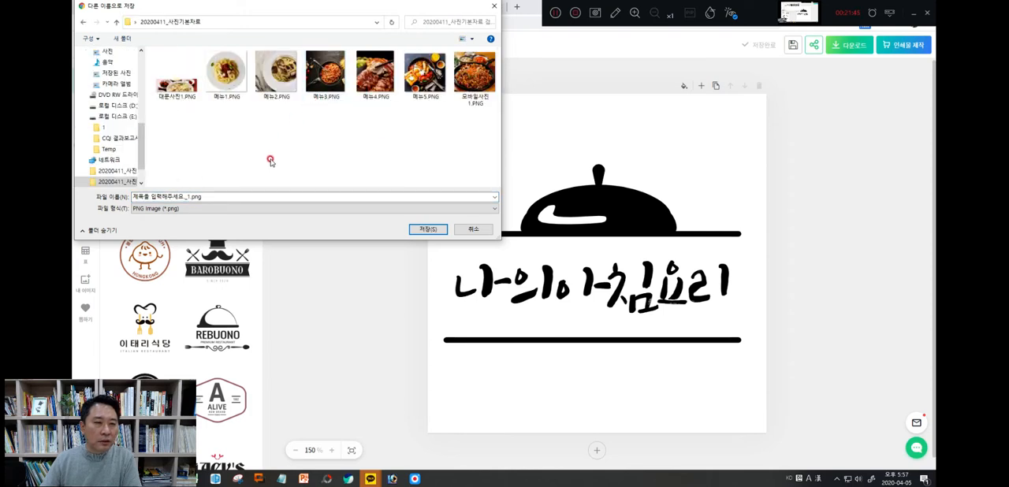
double_click(195, 196)
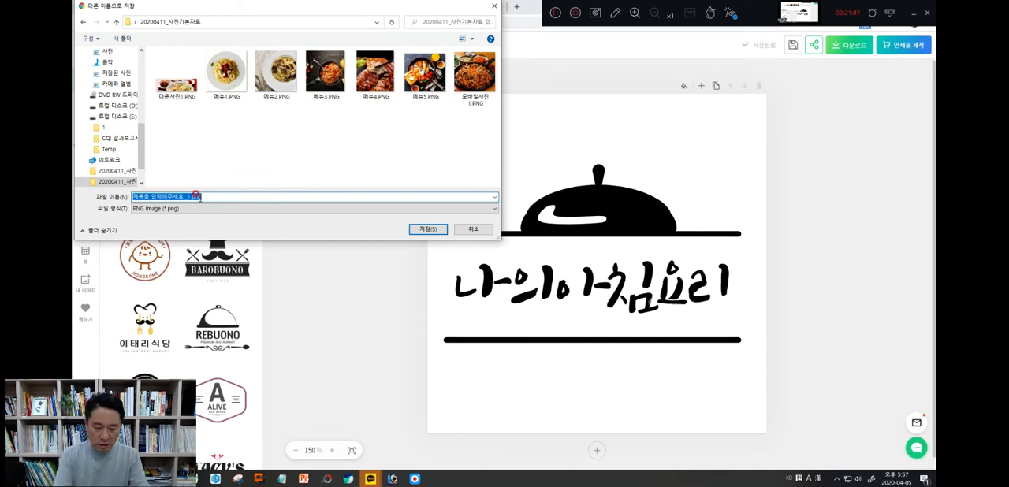
text(fhrh)
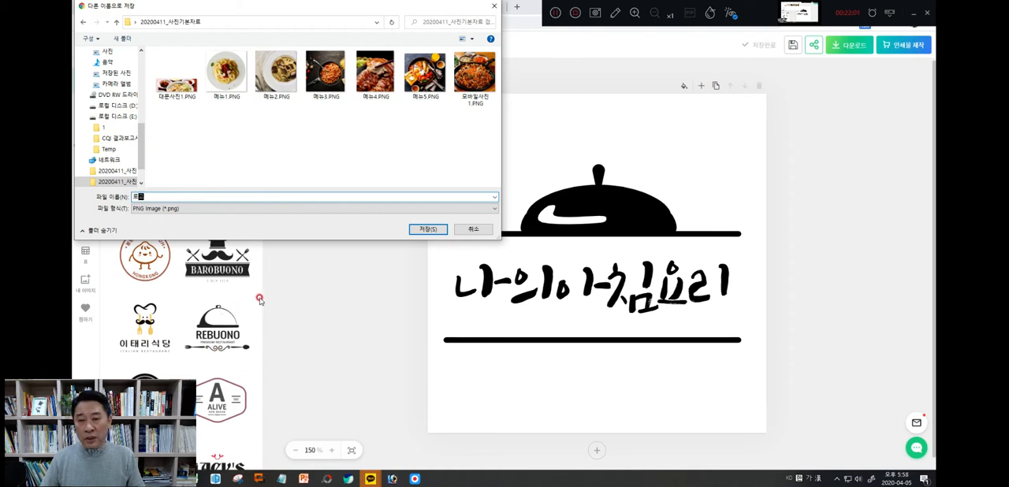
click(425, 229)
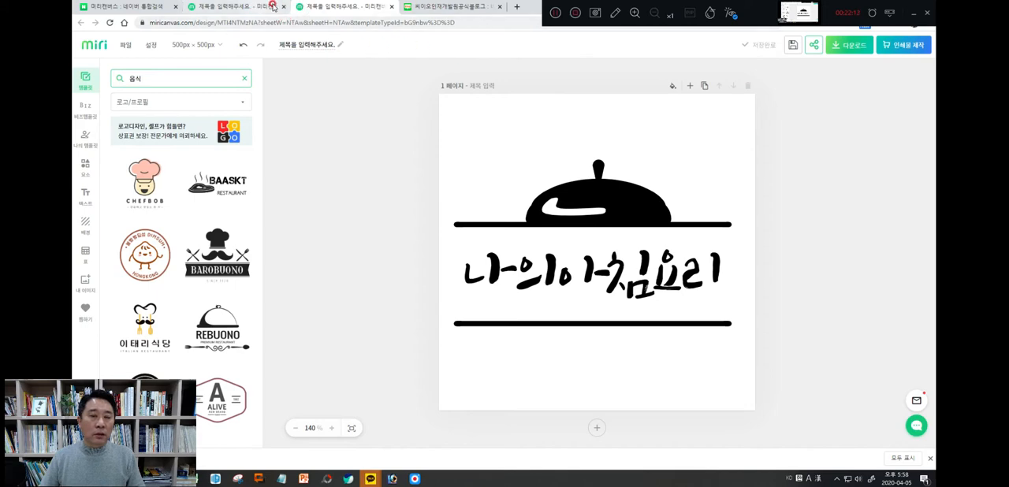
Switch to the PowerPoint presentation and insert the picture 로고.png from the 20200411_사진기본자료 folder onto slide 1
click(431, 10)
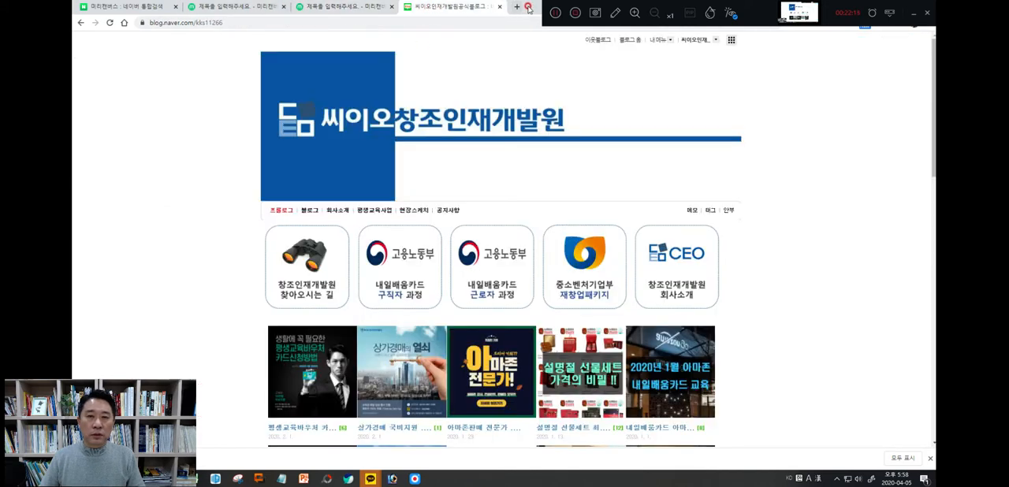
drag(527, 7, 514, 85)
click(679, 67)
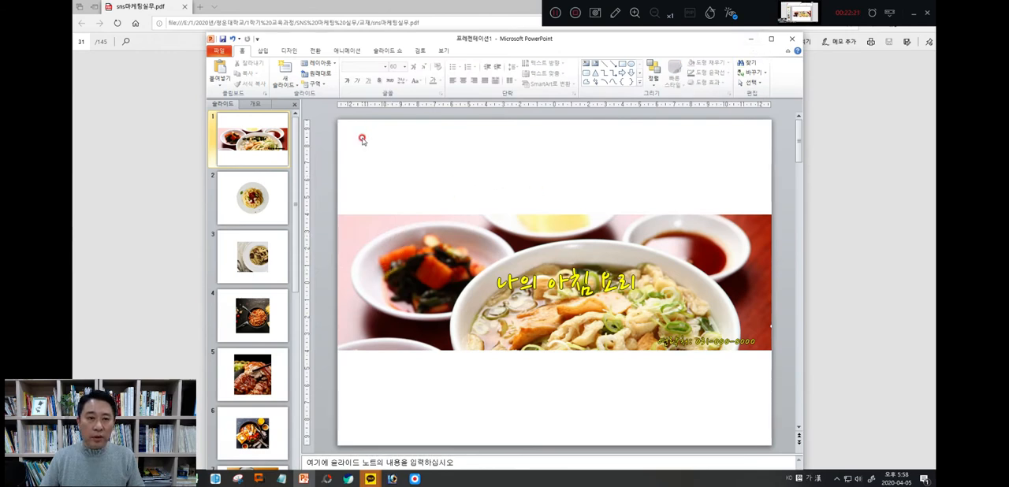
click(263, 50)
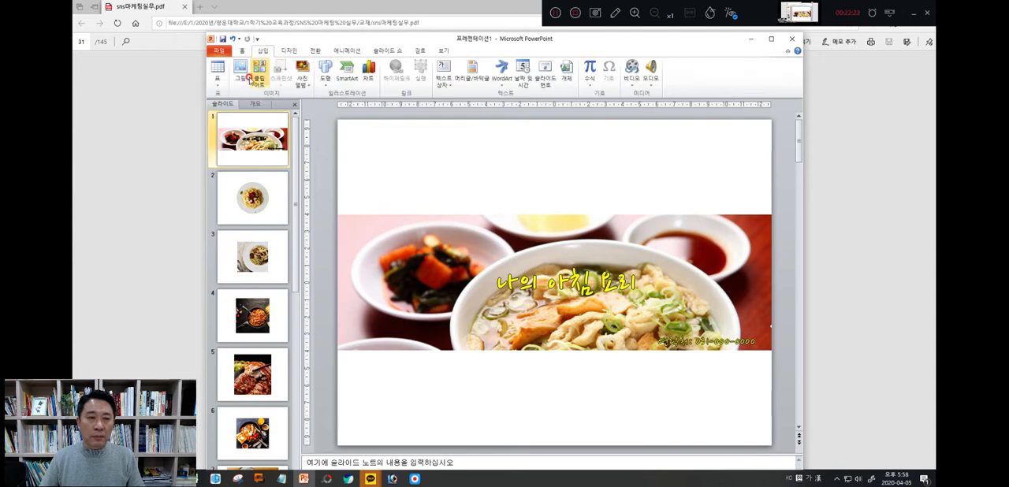
click(241, 81)
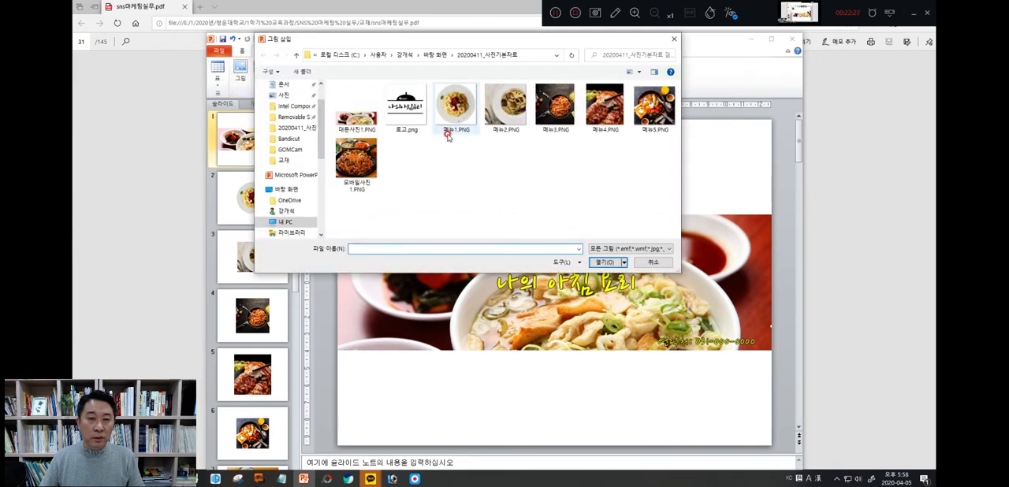
double_click(399, 123)
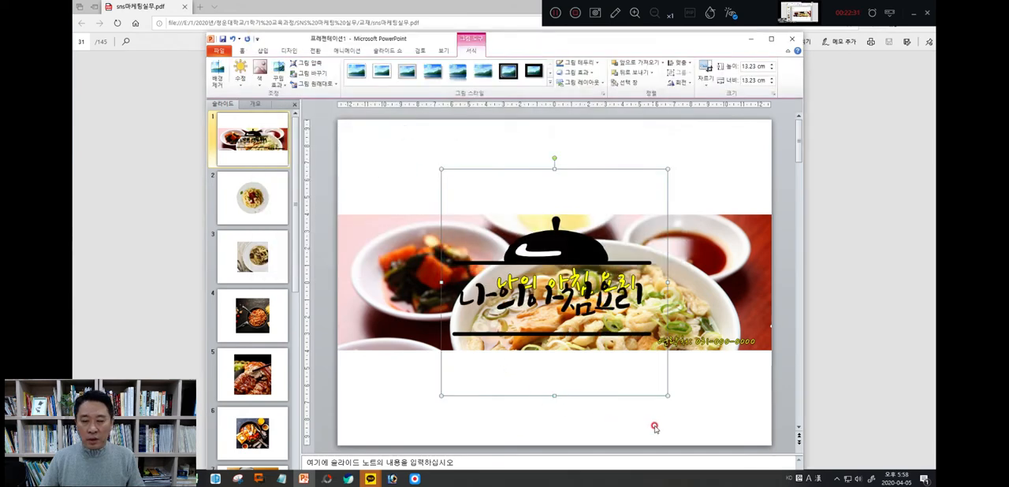
Shrink the logo to about 2.41 cm square and place it in the upper-left corner of the banner photo
drag(664, 392, 374, 225)
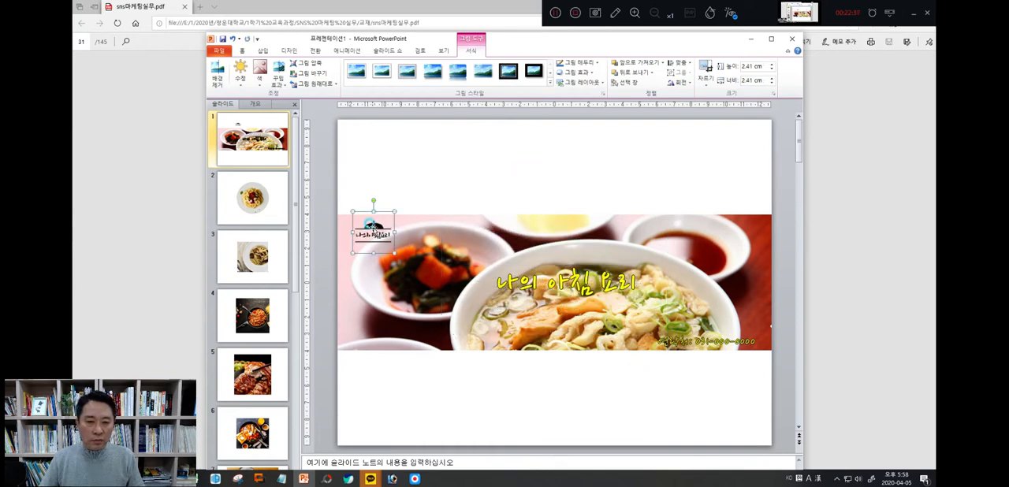
click(432, 186)
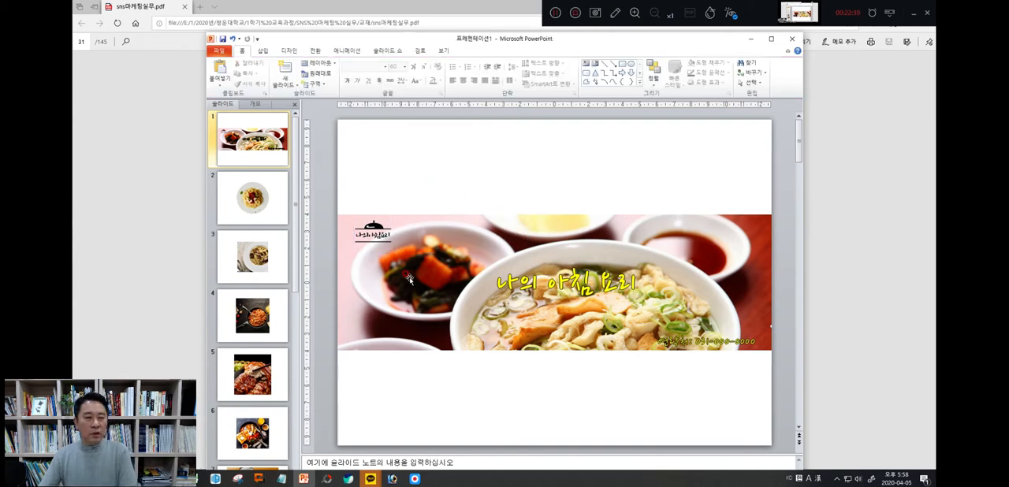
click(372, 236)
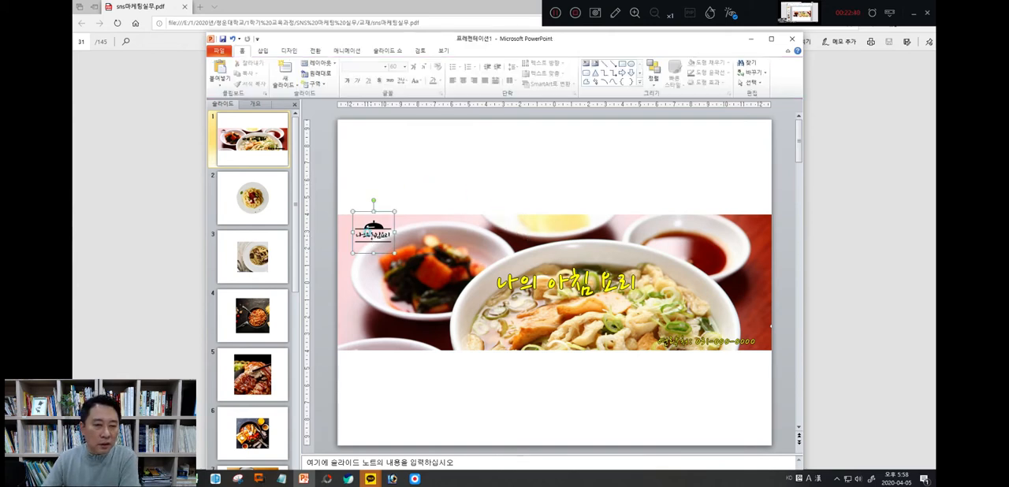
click(422, 189)
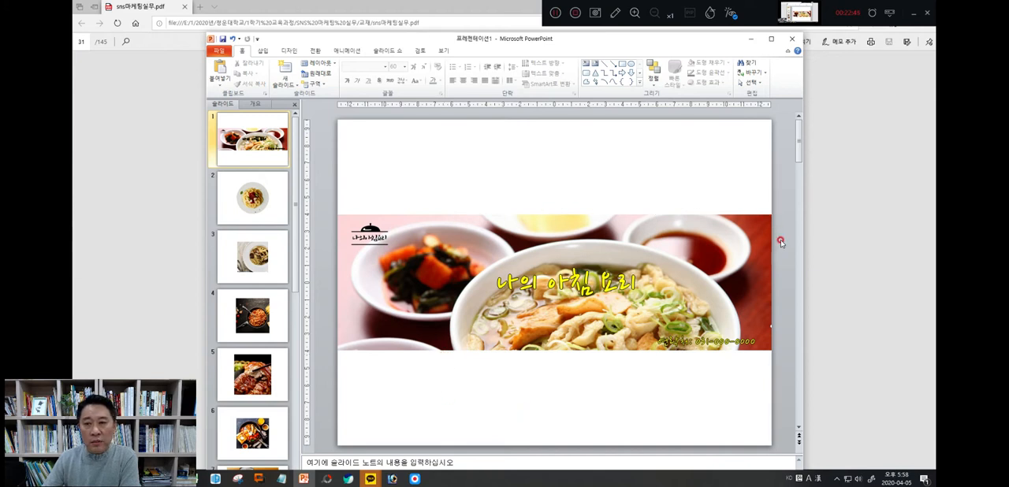
Maximize and enlarge the slide, and capture the whole banner photo as a rectangular snip with the Snipping Tool (캡처 도구)
click(769, 39)
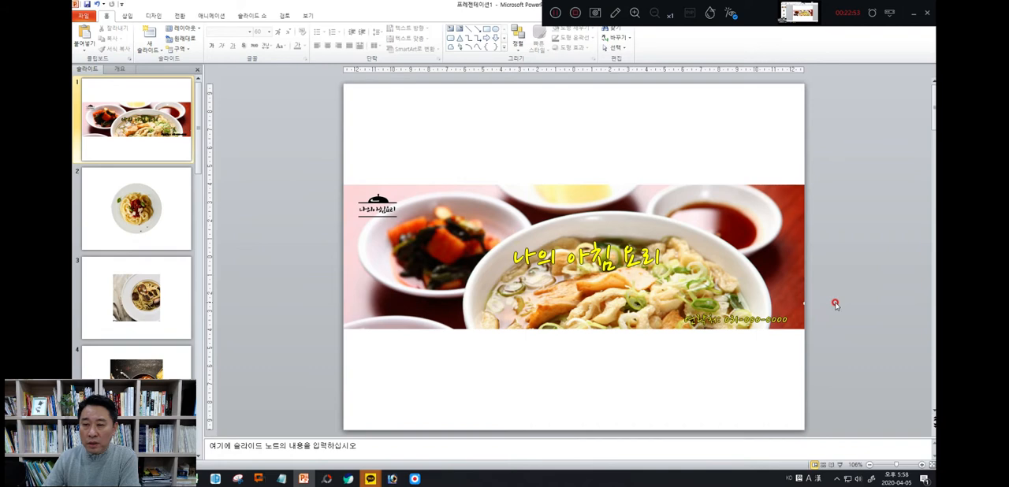
ctrl+scroll(834, 304, up, 4)
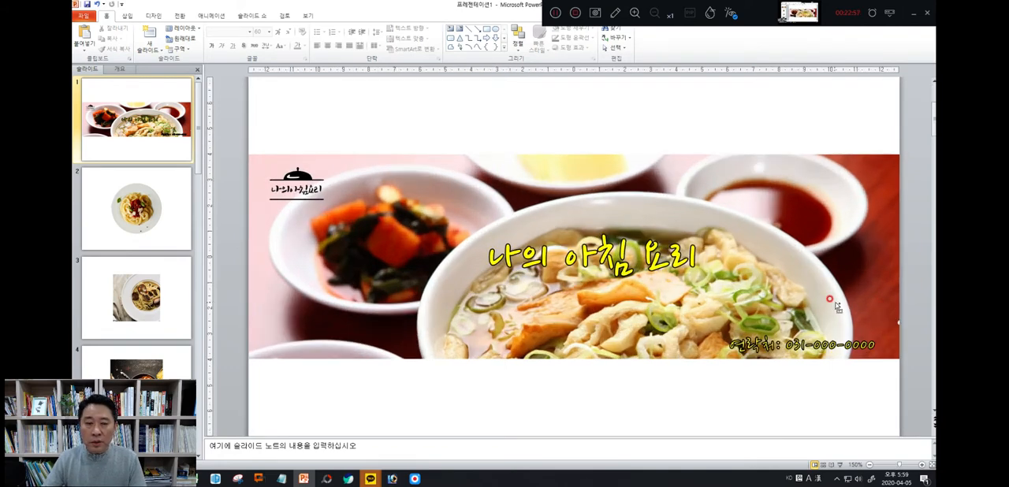
ctrl+scroll(834, 305, up, 2)
ctrl+scroll(835, 306, down, 2)
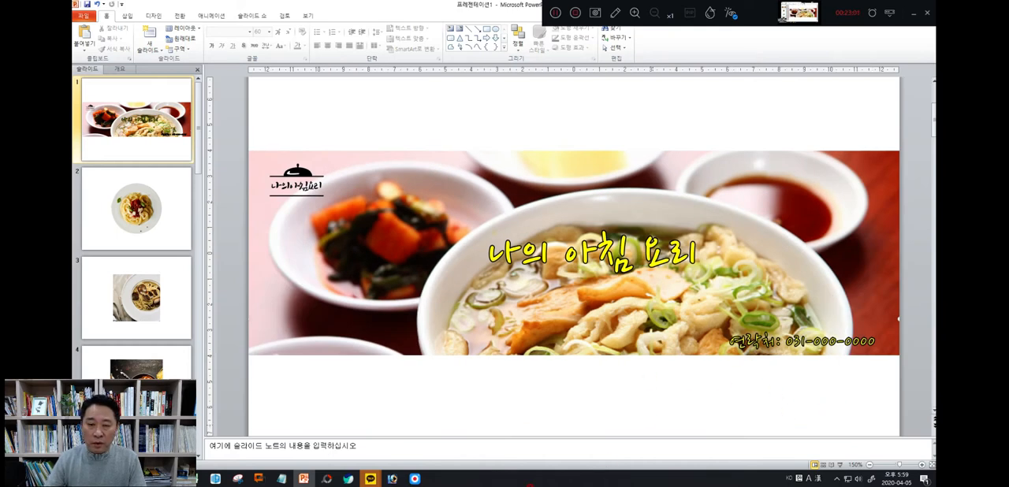
click(235, 479)
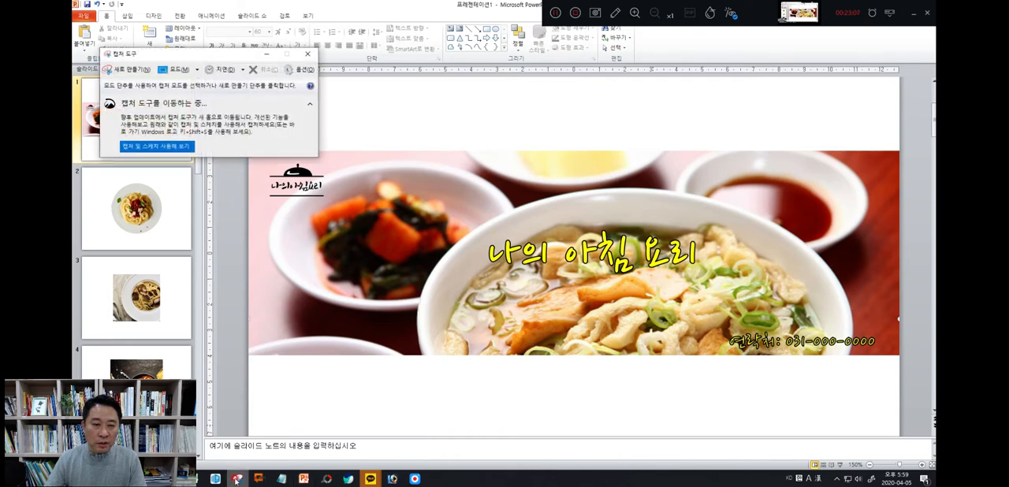
click(134, 71)
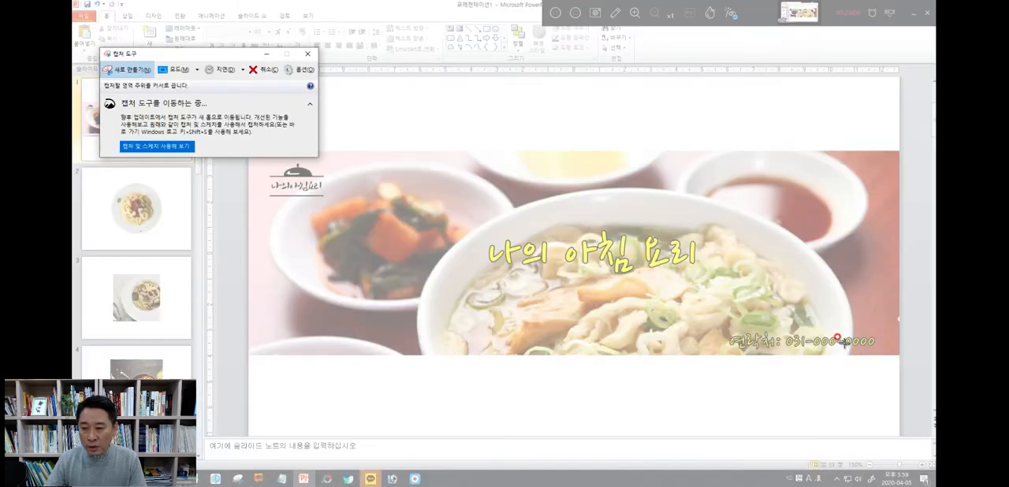
drag(897, 353, 248, 151)
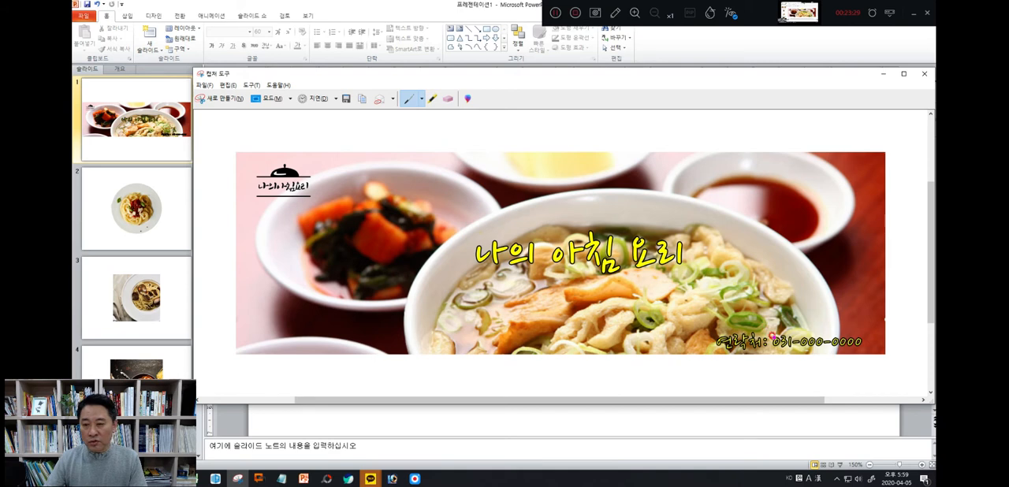
Save the captured banner as a PNG named 블로그 대문사진 in the desktop folder 20200411_사진결과물
click(347, 100)
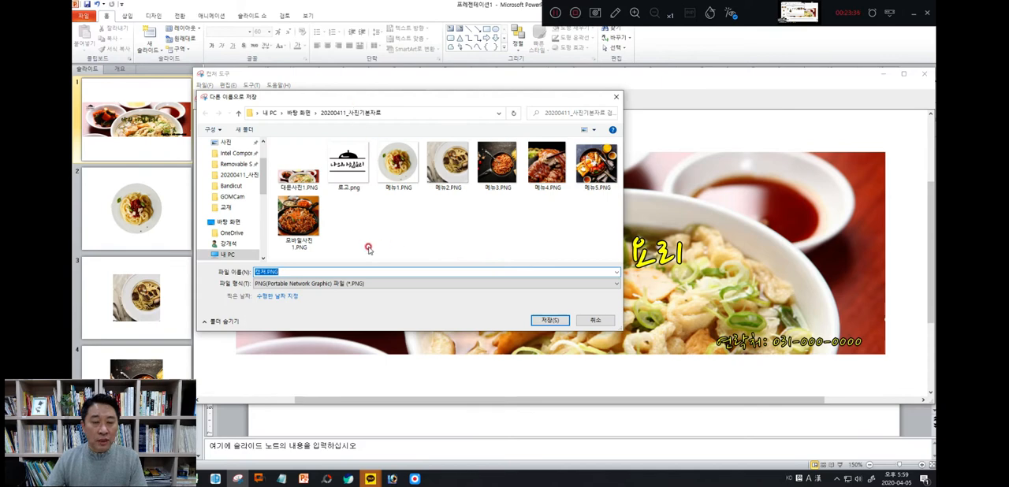
click(300, 113)
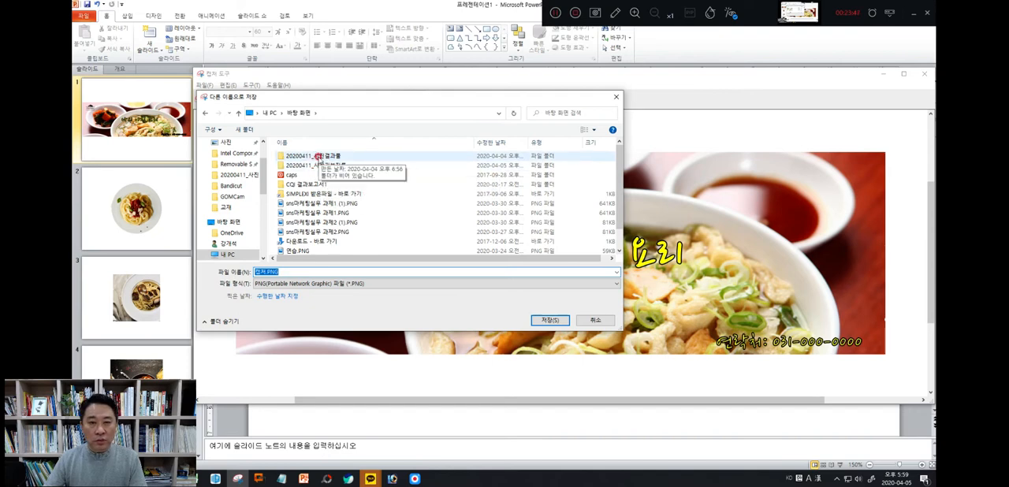
double_click(318, 156)
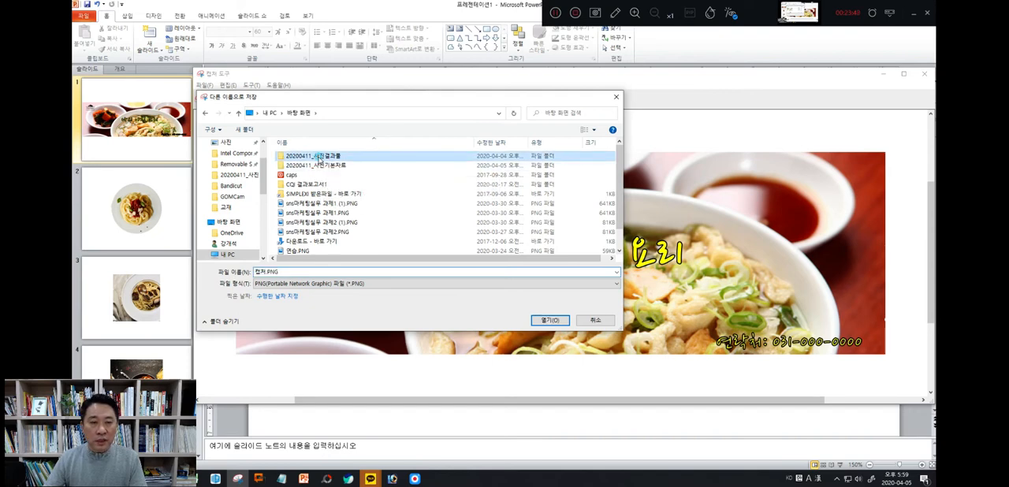
click(281, 272)
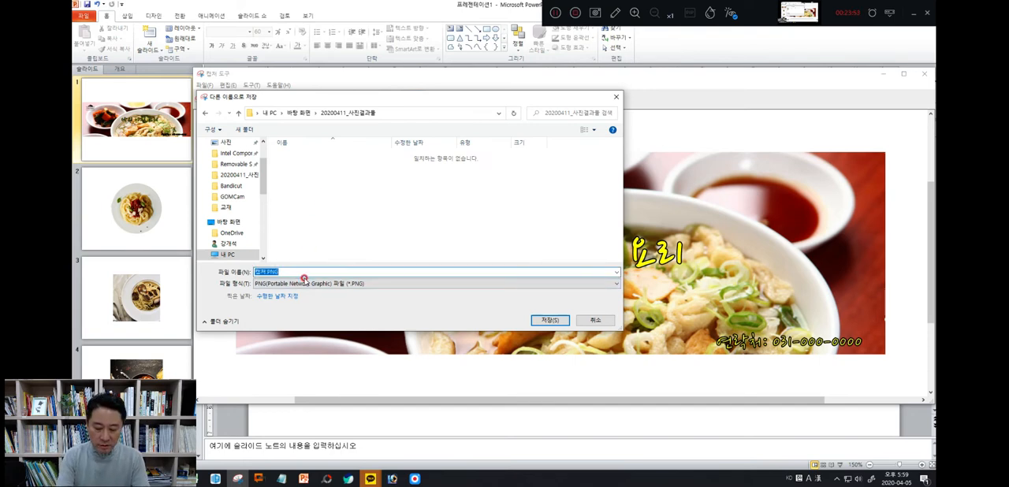
text(qm)
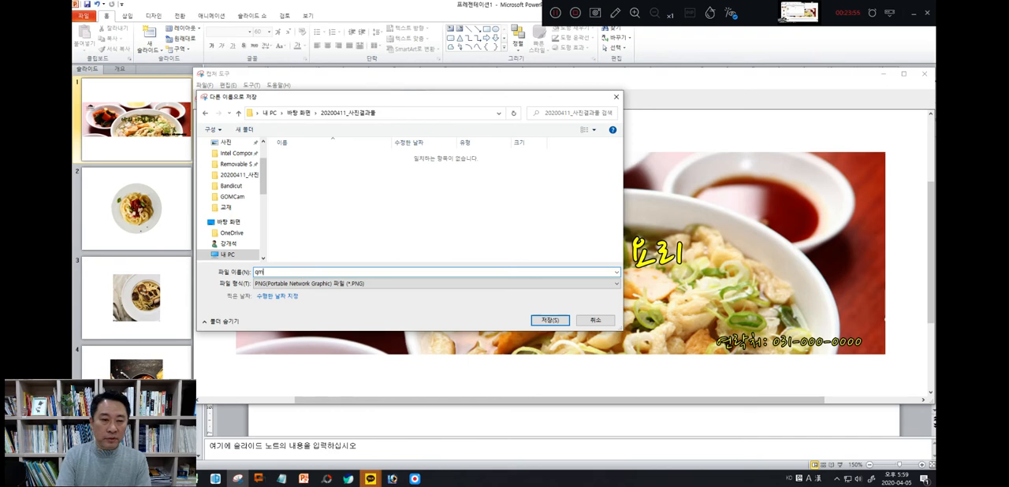
text(fhrm)
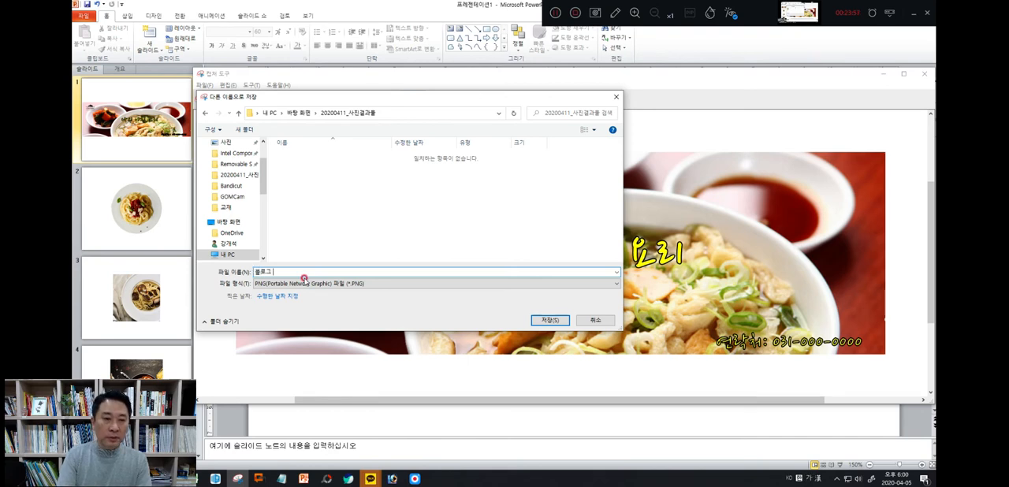
text( eoanstkw)
click(549, 321)
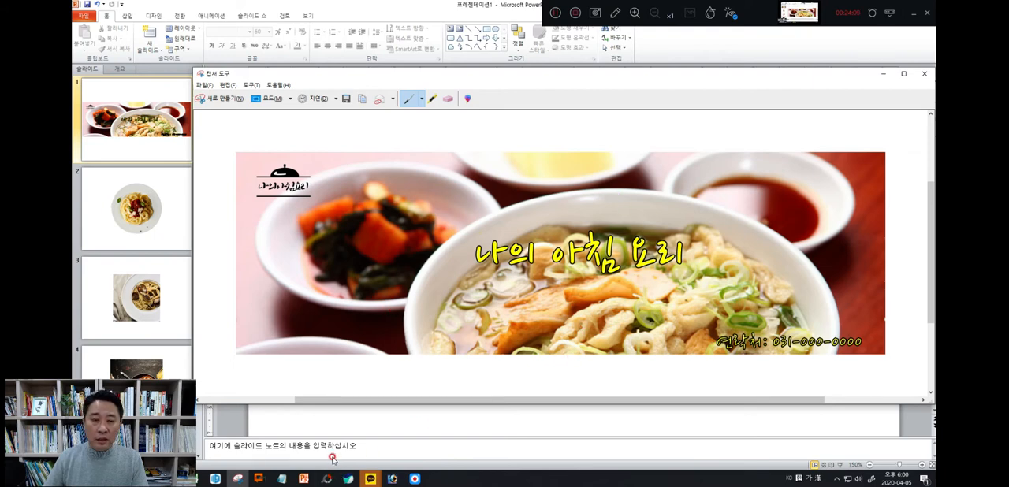
Switch to the sns마케팅실무.pdf textbook and look up the image sizes on the PhotoScape page
click(302, 478)
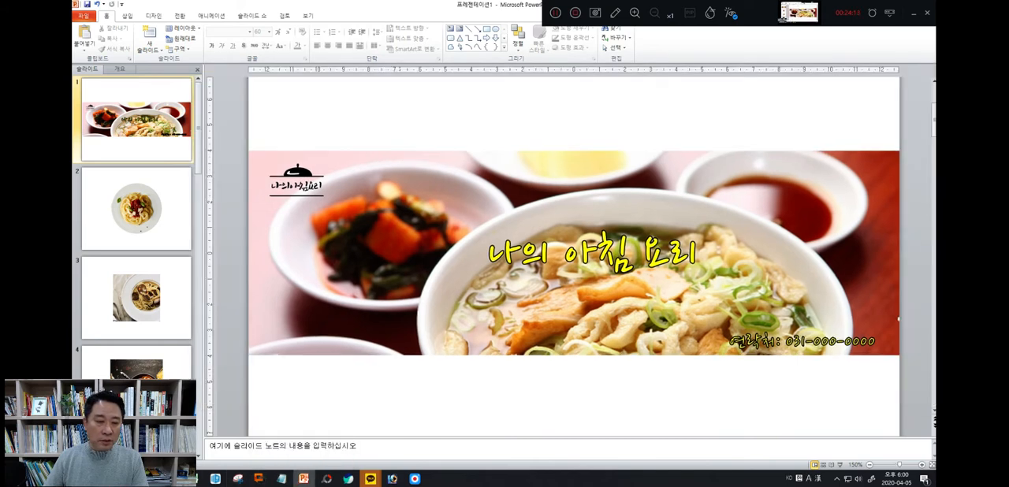
click(302, 478)
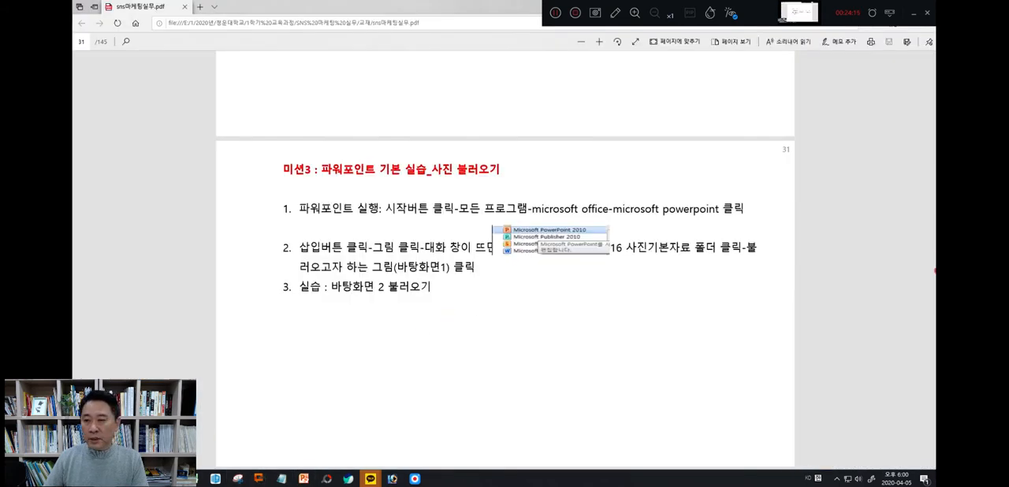
scroll(816, 279, up, 3)
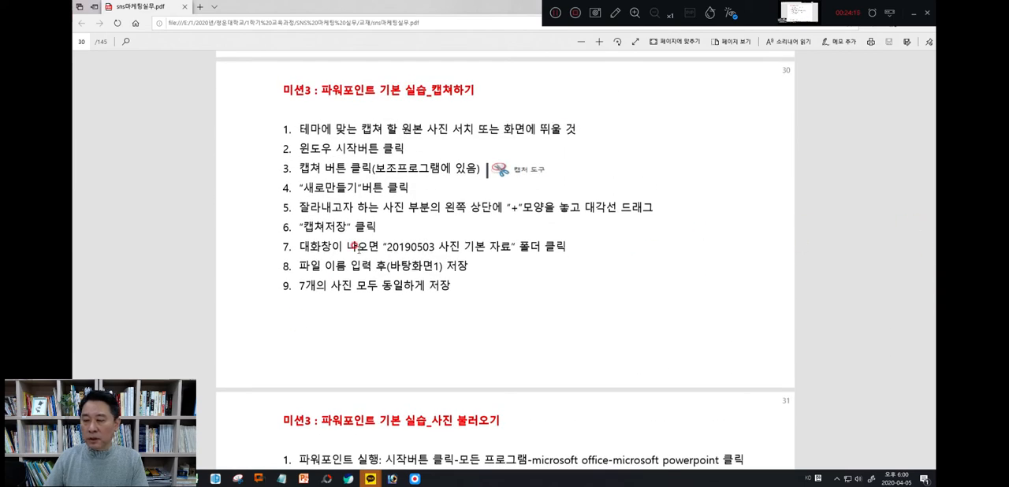
scroll(355, 246, up, 12)
scroll(356, 246, up, 10)
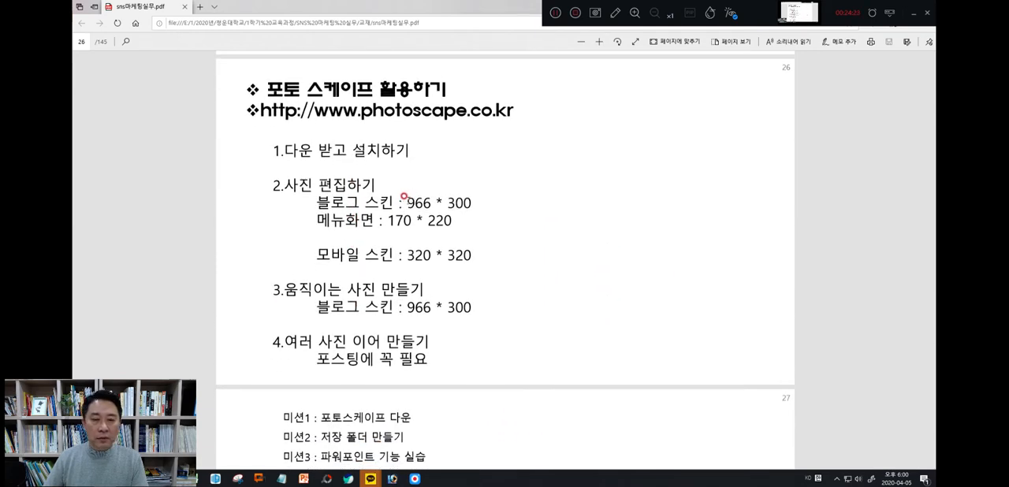
Read the 블로그 스킨 size on the PhotoScape page and skim the mission pages that follow in the textbook
drag(404, 201, 479, 203)
click(526, 201)
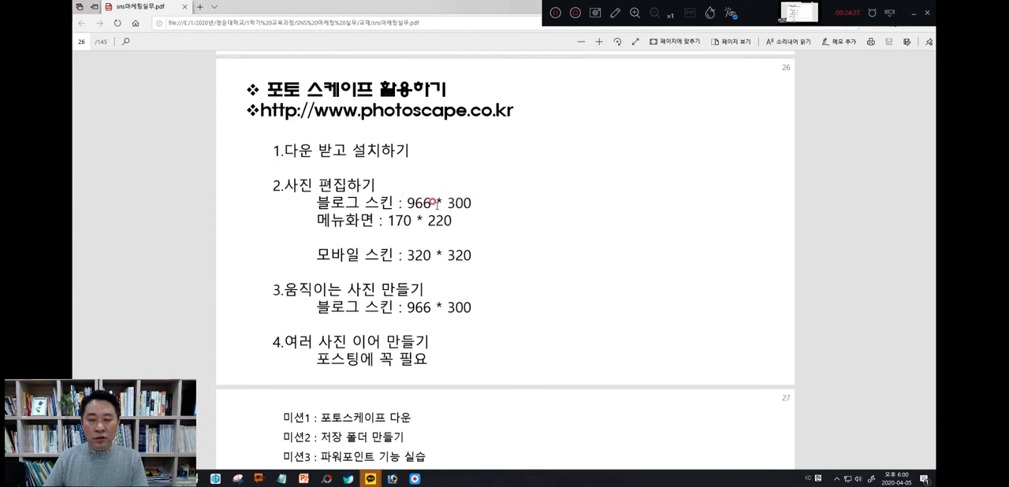
scroll(548, 210, down, 3)
scroll(548, 210, down, 20)
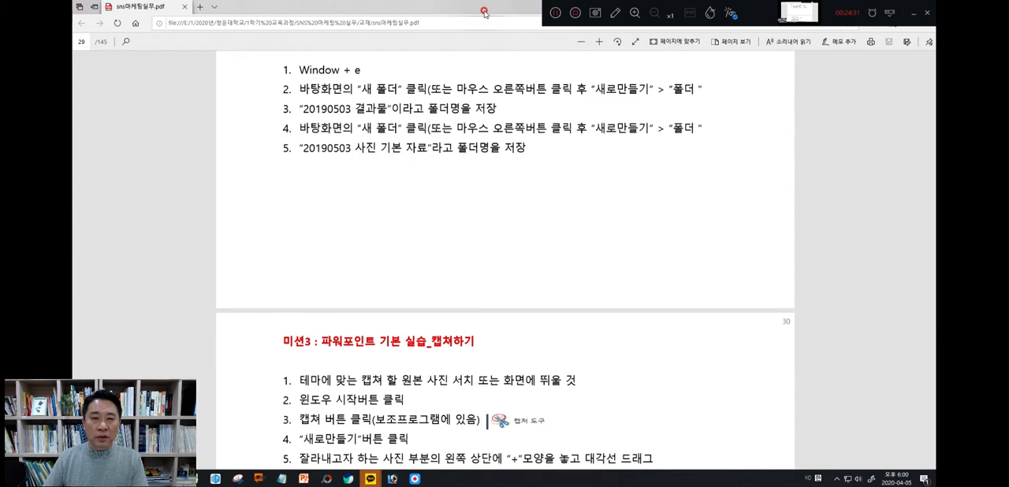
Launch PhotoScape, widen its window and open the photo editor (사진편집)
click(304, 479)
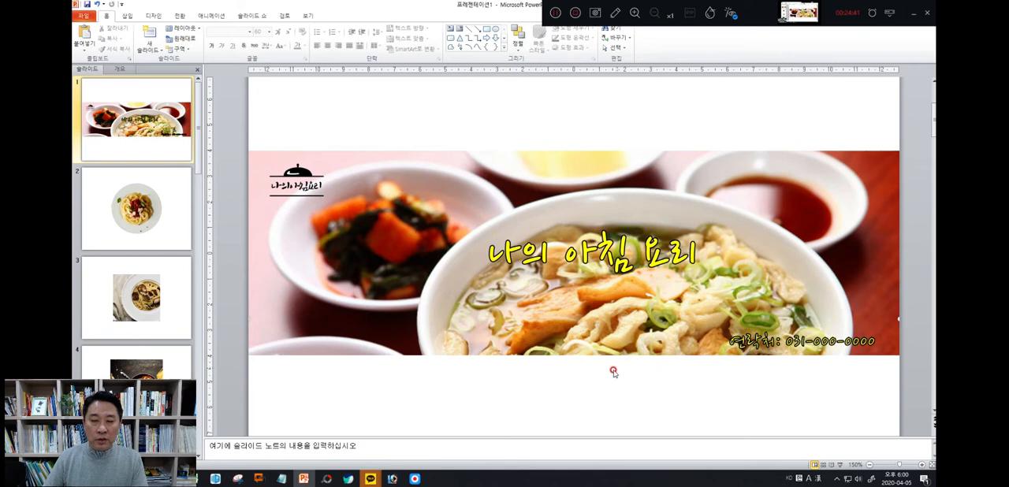
click(326, 480)
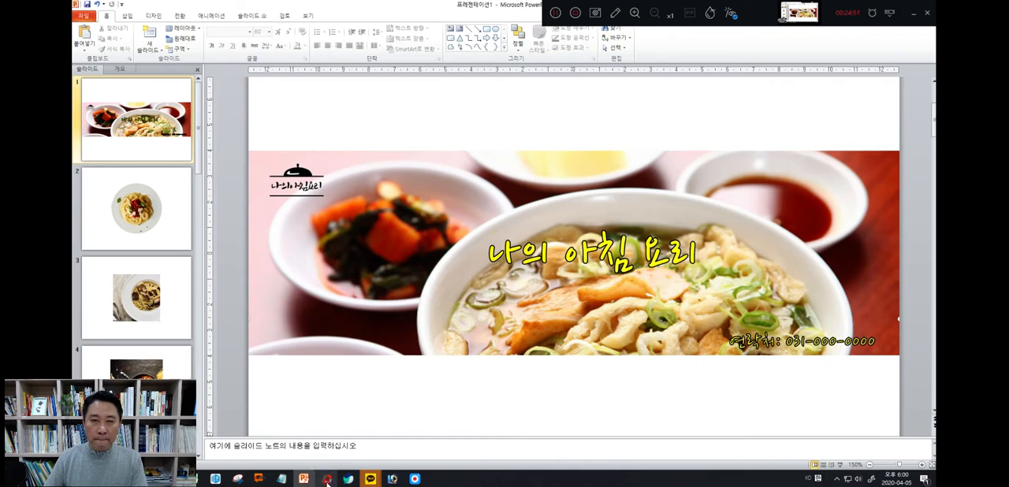
click(327, 479)
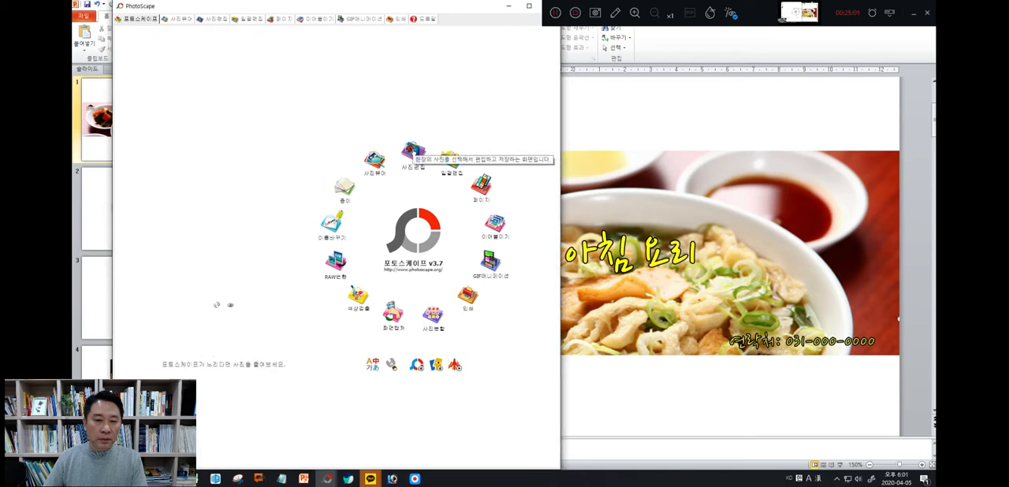
drag(559, 190, 776, 193)
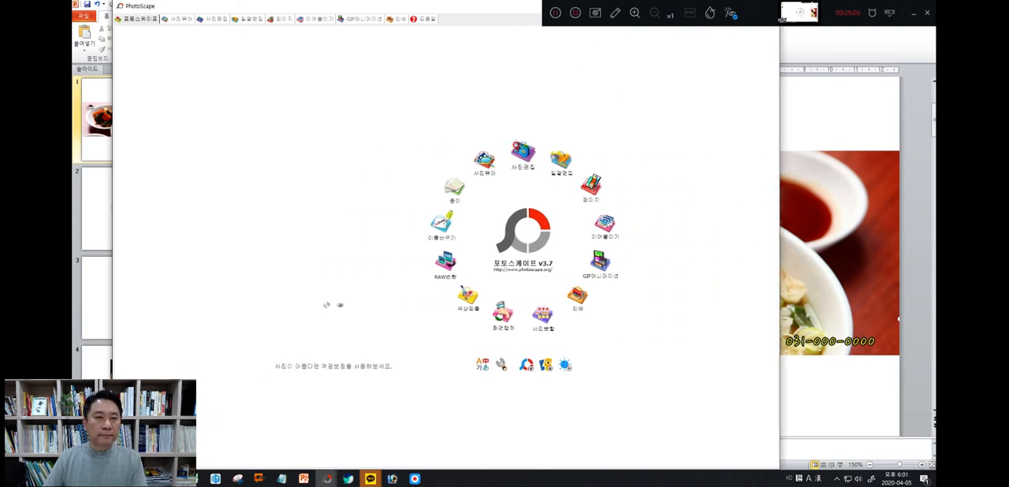
click(523, 153)
Browse the folder tree, including the 문서 folder and drive E:, to find where the captured banner is stored
click(253, 67)
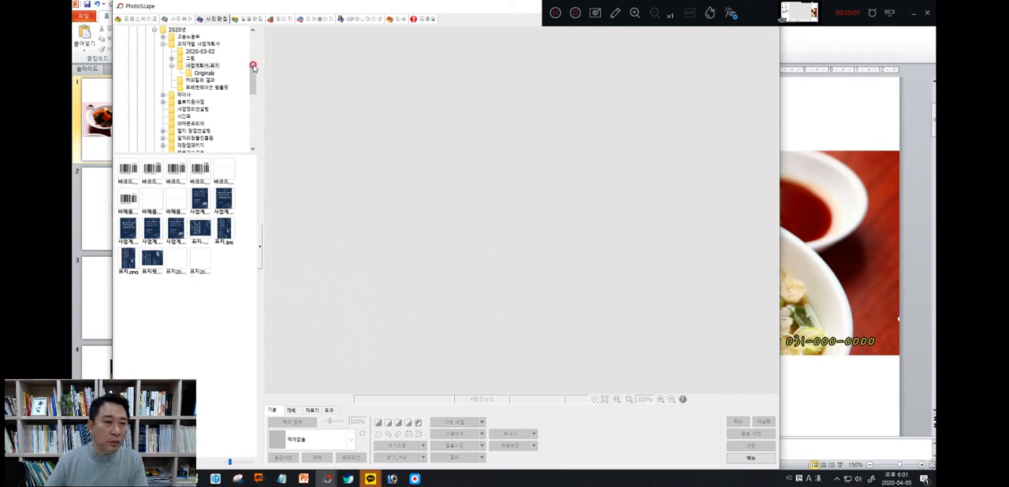
drag(253, 67, 256, 49)
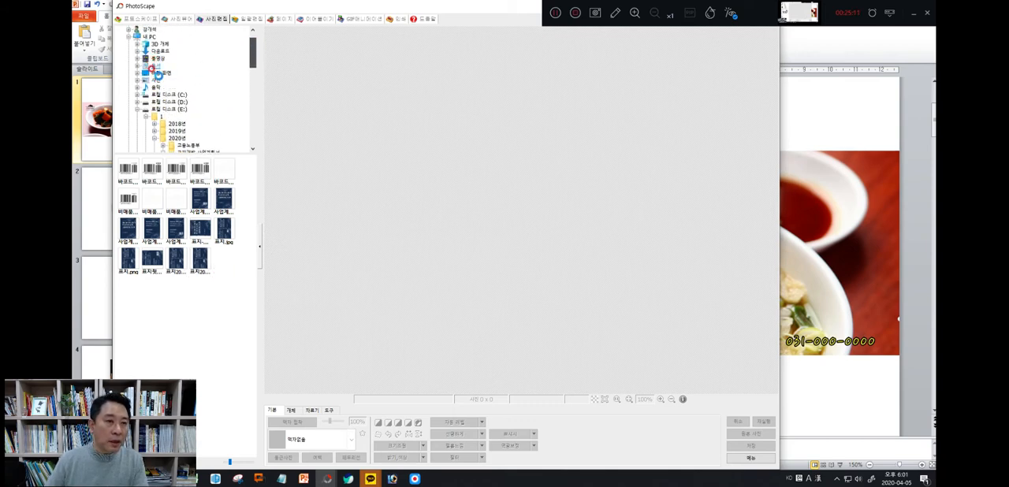
click(154, 70)
click(171, 103)
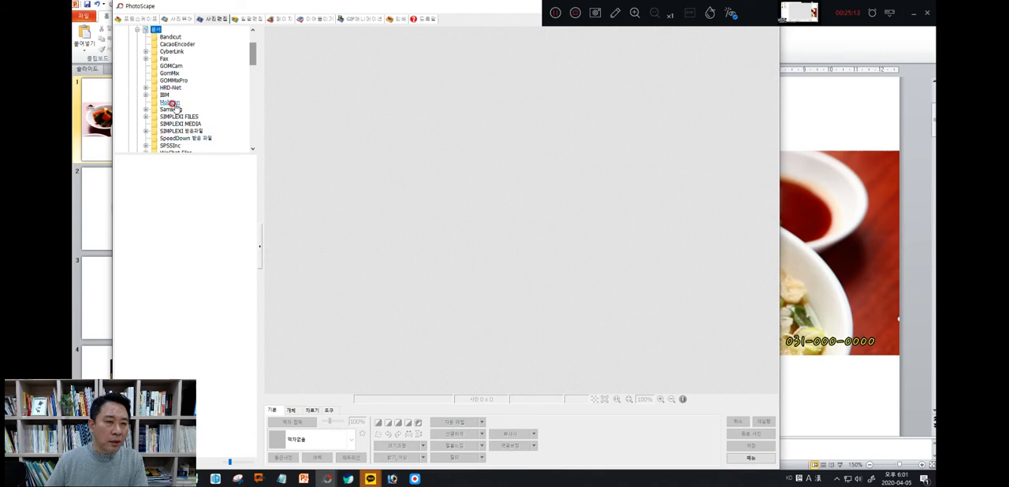
scroll(171, 106, down, 3)
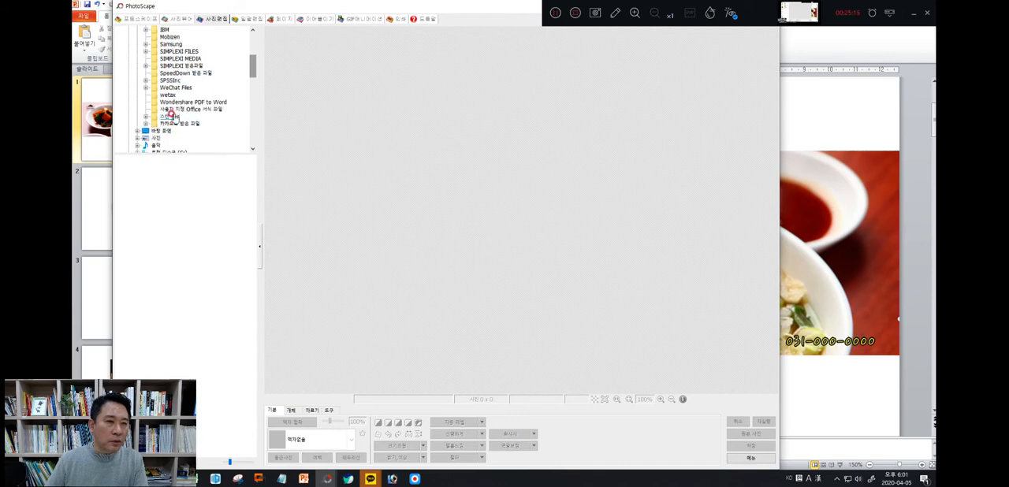
scroll(171, 114, up, 1)
scroll(171, 114, up, 2)
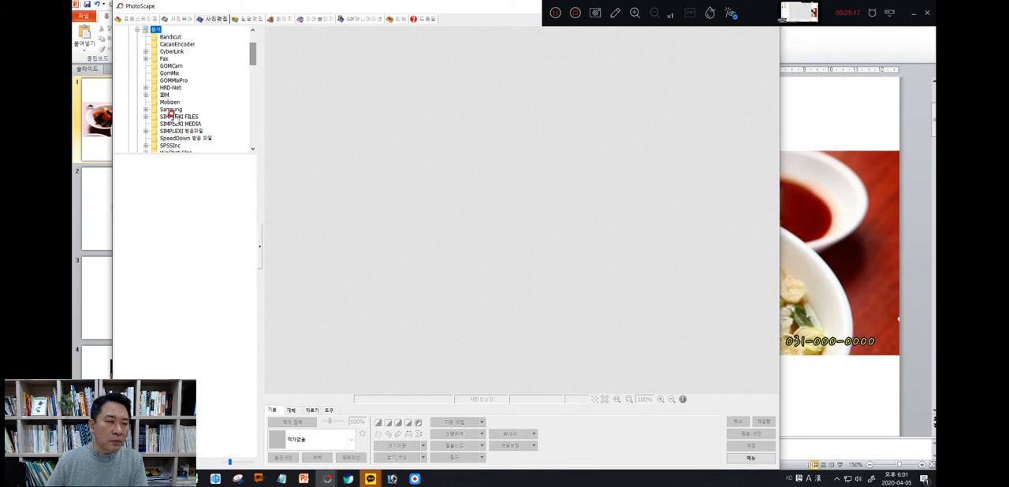
scroll(171, 114, down, 2)
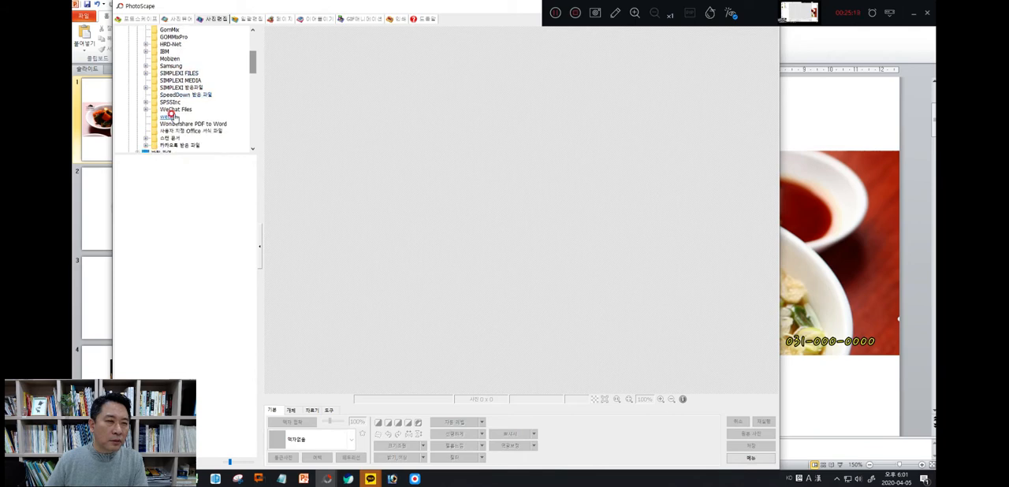
scroll(171, 114, down, 8)
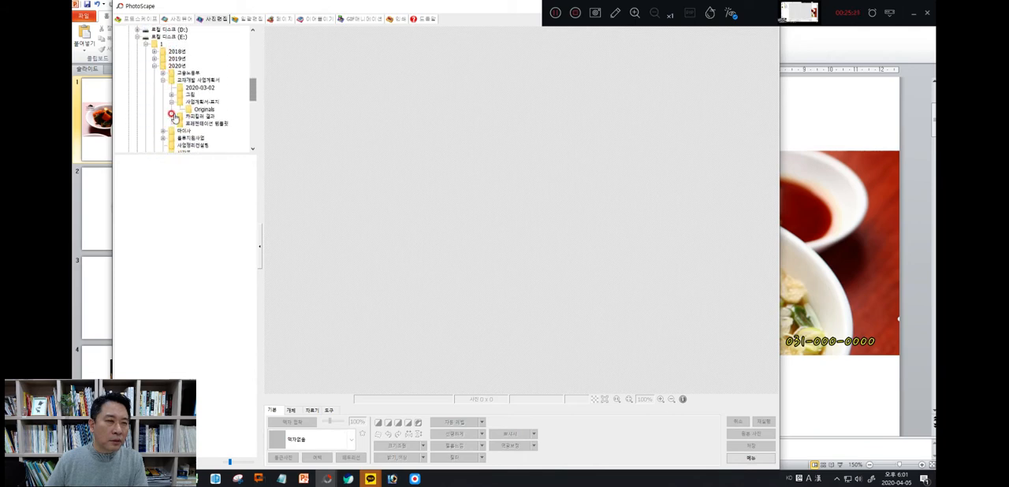
scroll(174, 116, down, 4)
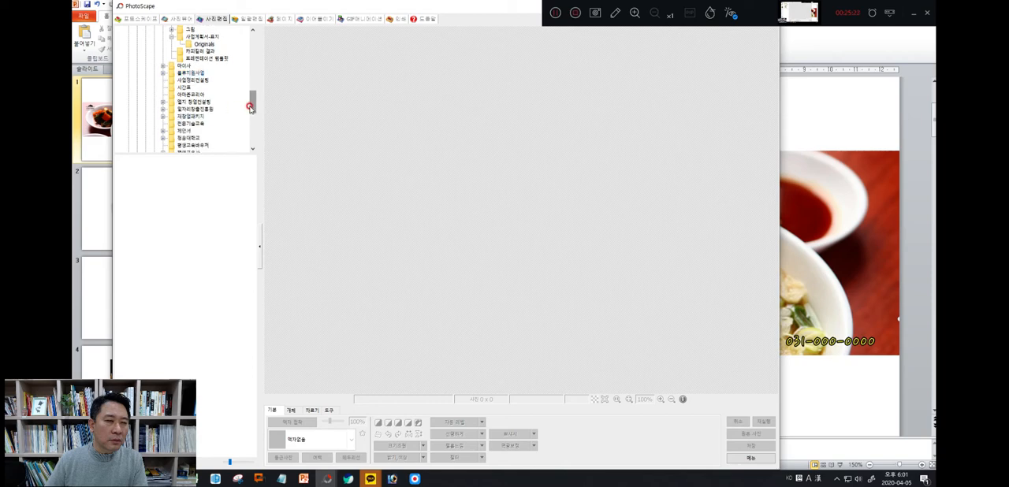
drag(250, 108, 257, 38)
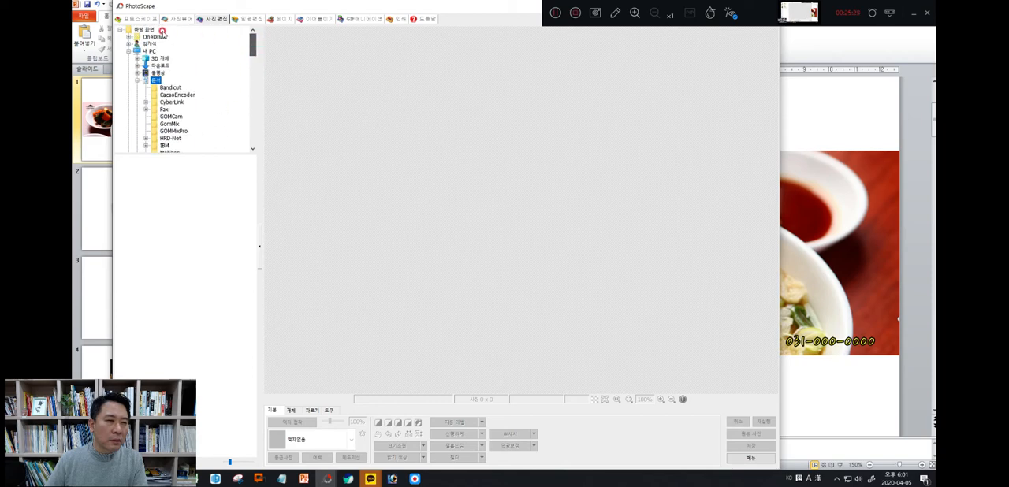
Open 블로그 대문사진.PNG from the desktop folder 20200411_사진결과물 in the photo editor
click(142, 30)
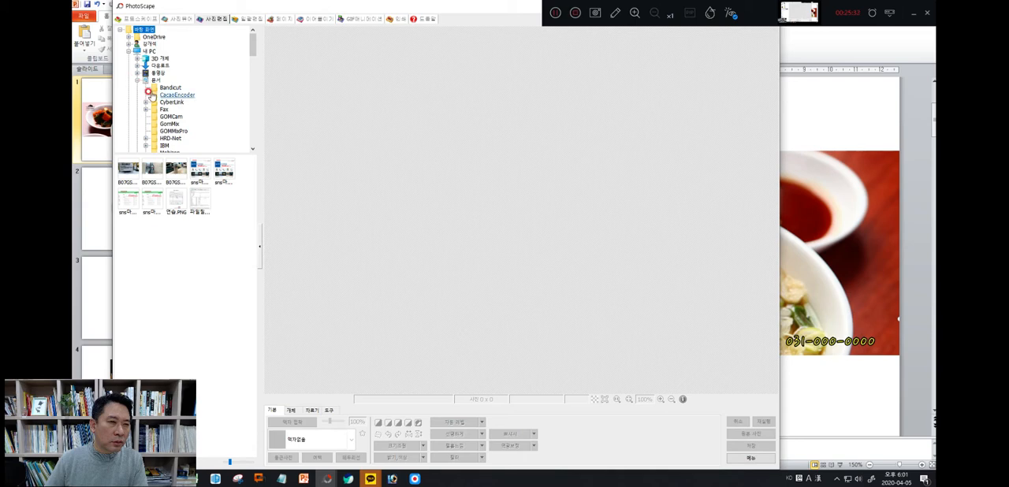
scroll(149, 94, down, 5)
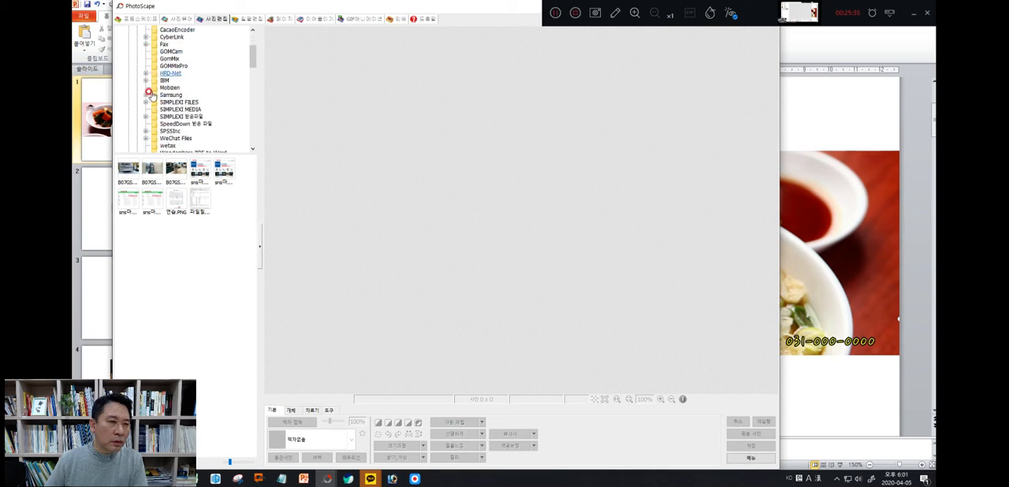
scroll(150, 94, down, 3)
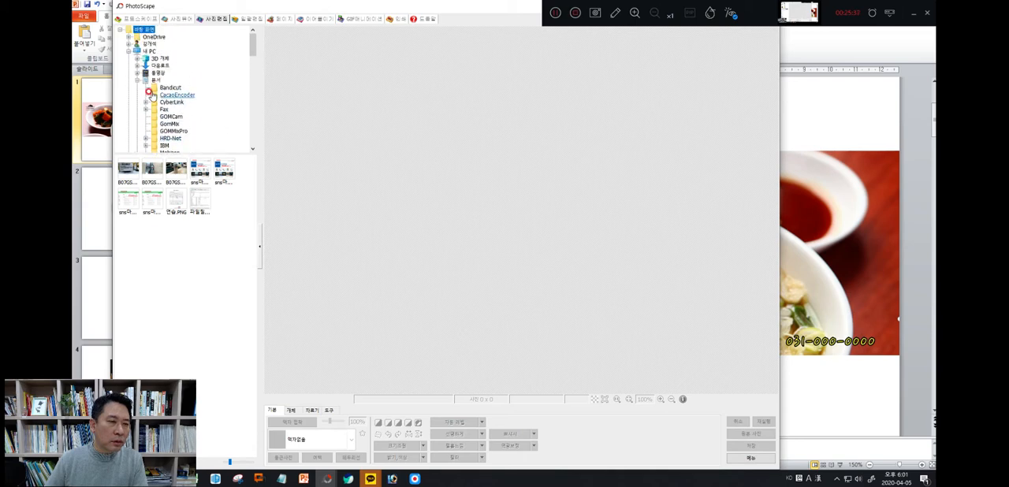
scroll(151, 94, down, 5)
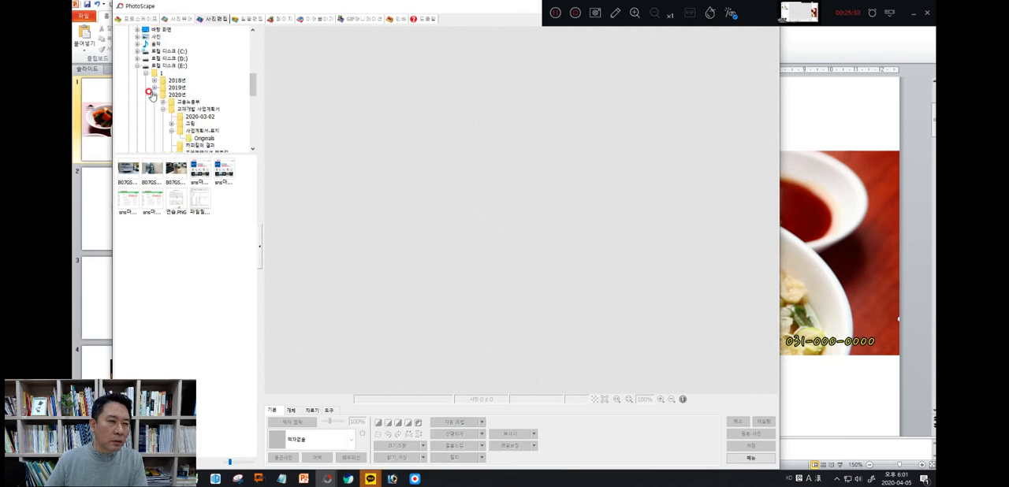
scroll(151, 94, down, 10)
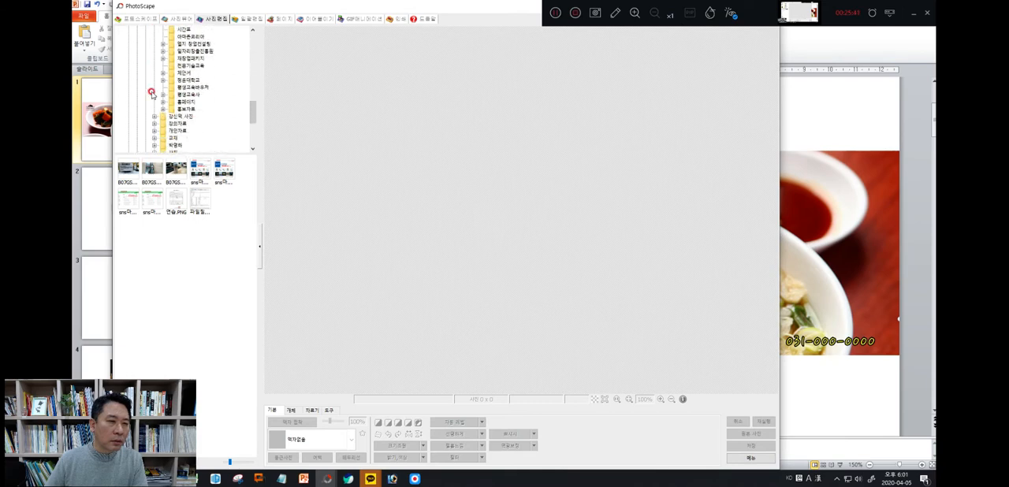
scroll(148, 93, down, 4)
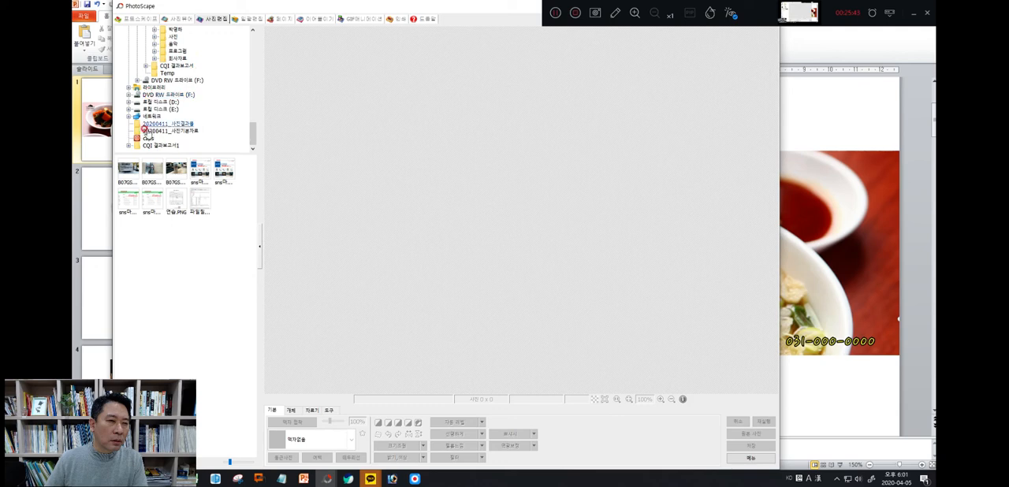
click(184, 127)
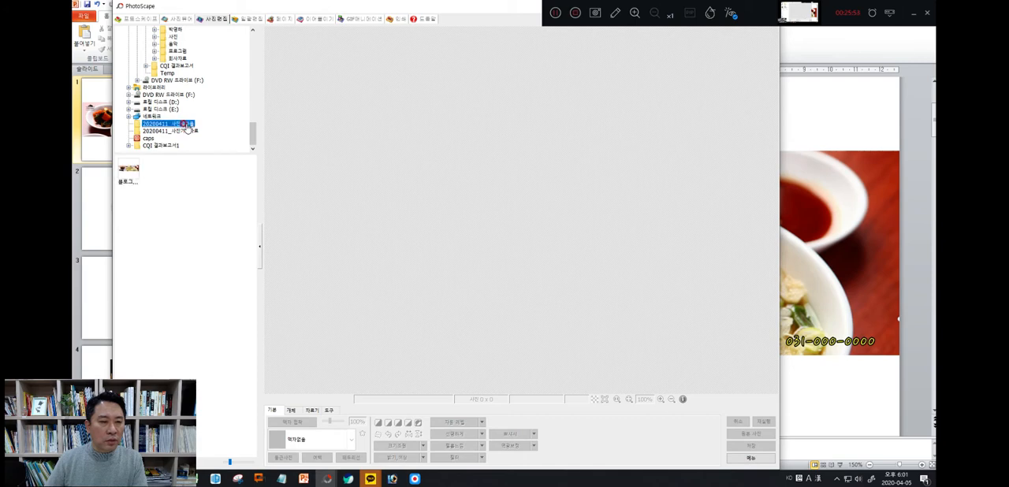
click(130, 171)
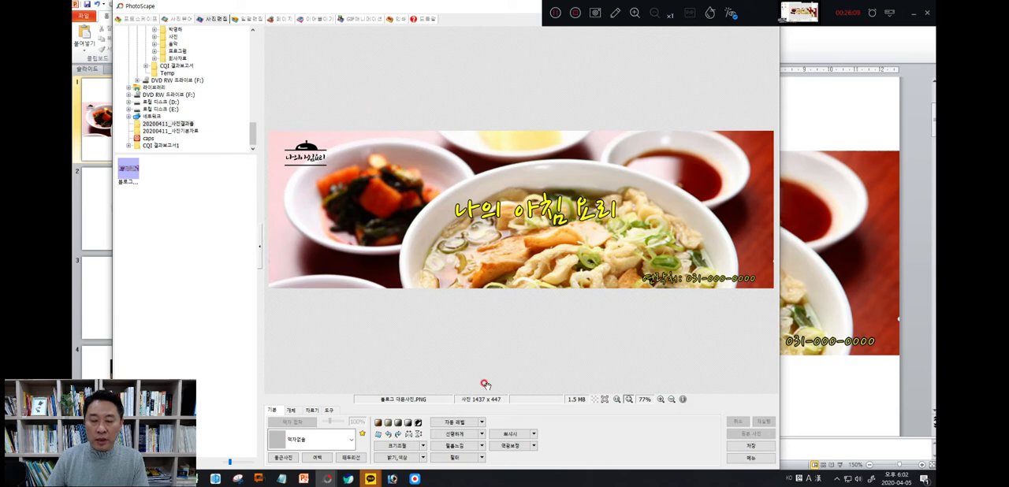
Resize the banner photo to 966 x 300 pixels with the keep-aspect-ratio option (가로:세로 비율 유지) turned off
click(399, 446)
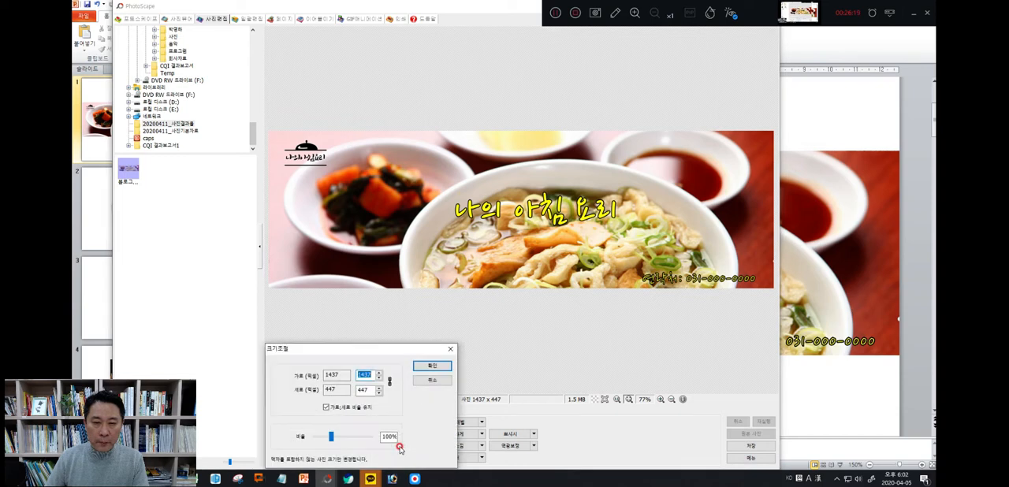
text(960)
click(368, 374)
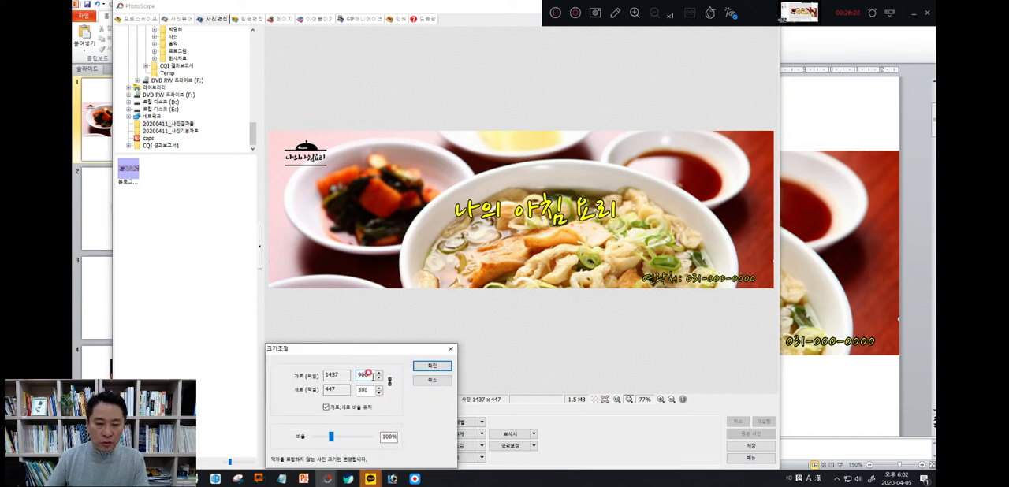
click(384, 387)
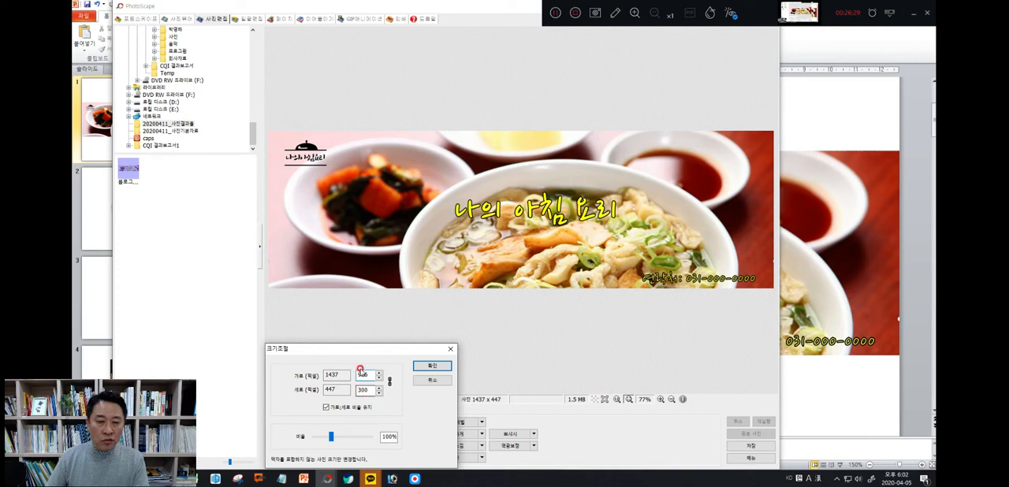
click(371, 408)
click(431, 366)
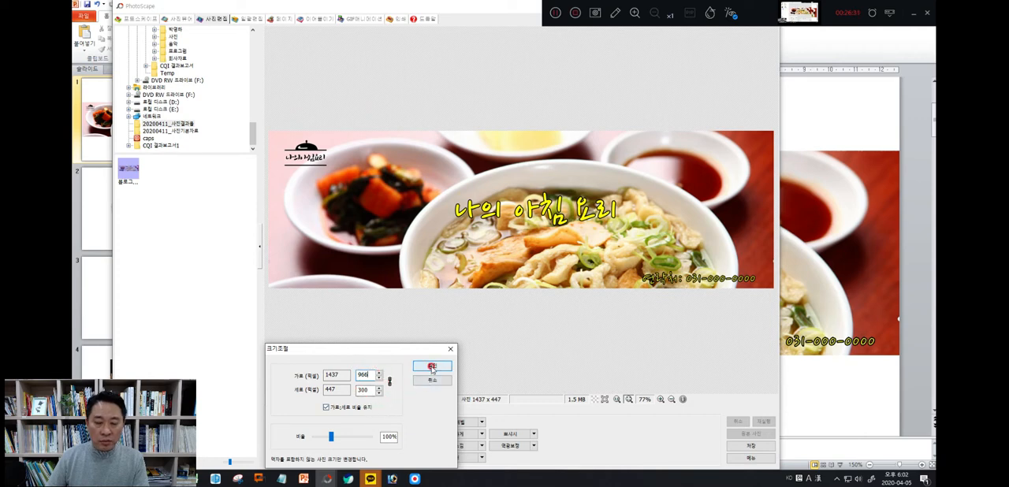
click(329, 414)
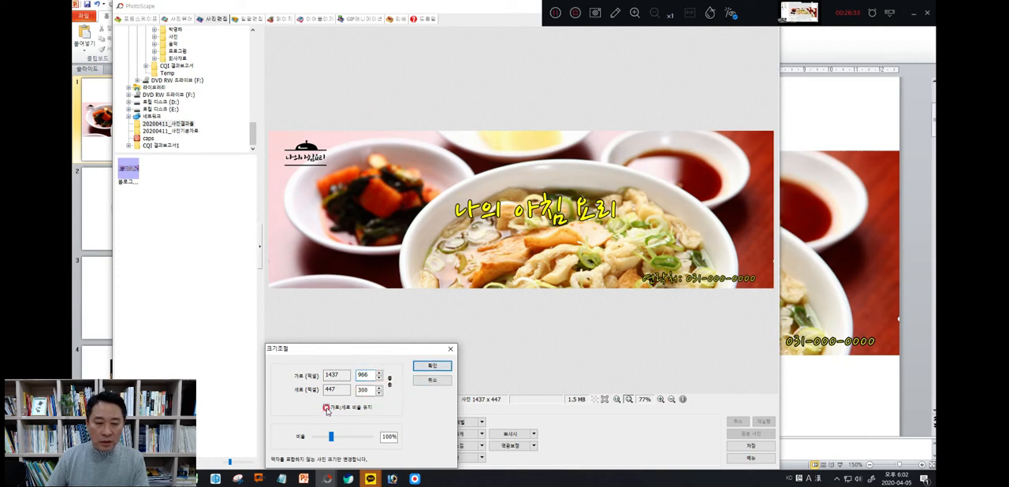
click(328, 409)
click(363, 375)
click(365, 383)
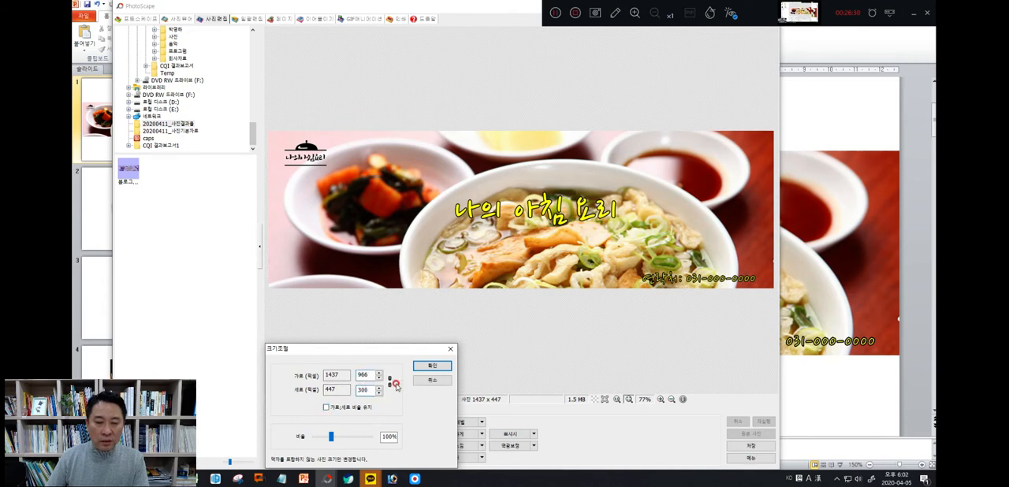
click(432, 366)
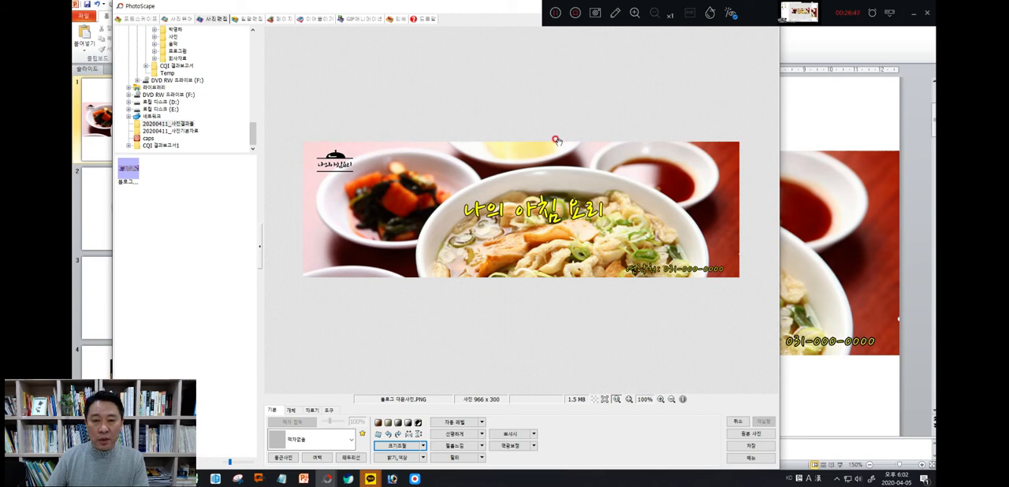
Save the resized banner over 블로그 대문사진.PNG, keeping a backup of the original in the Originals folder
click(750, 445)
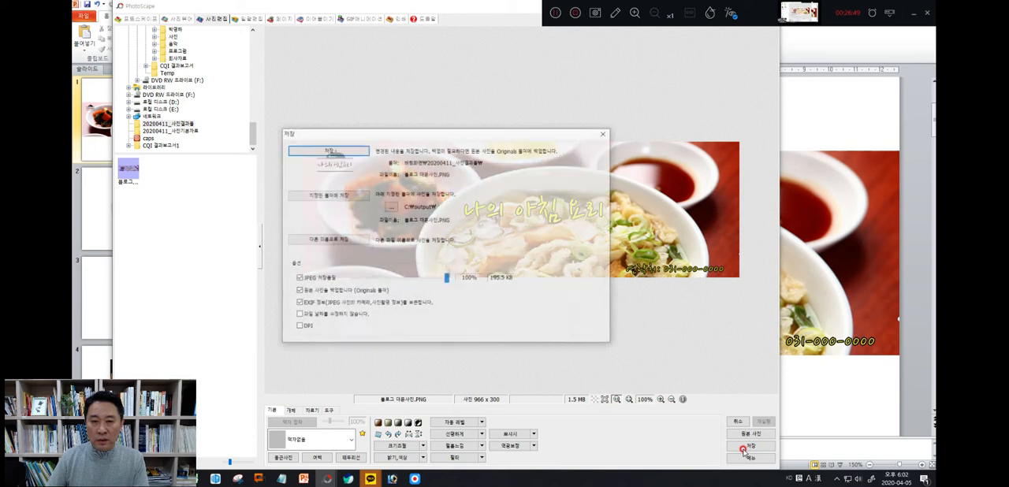
click(340, 151)
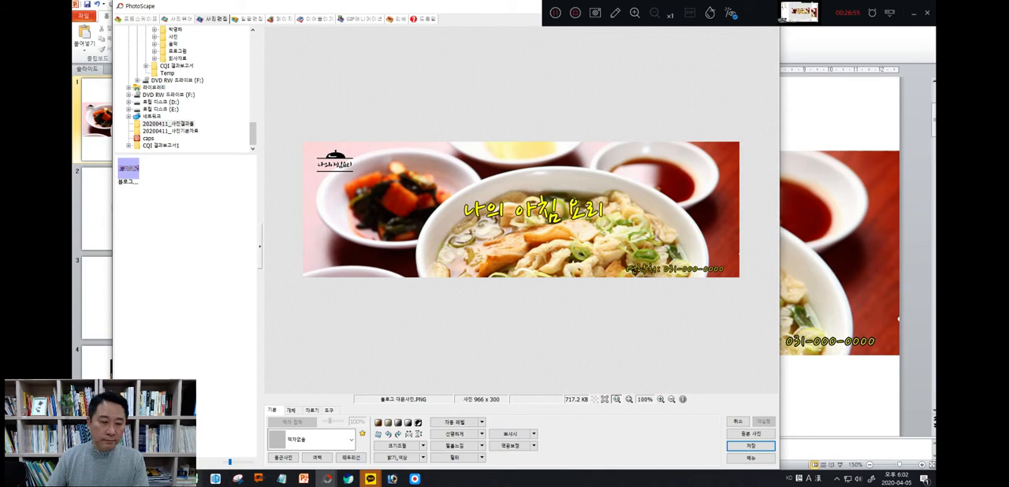
Check the saved 블로그 대문사진.PNG in the desktop folder 20200411_사진결과물 using File Explorer, and close the folder window
click(171, 478)
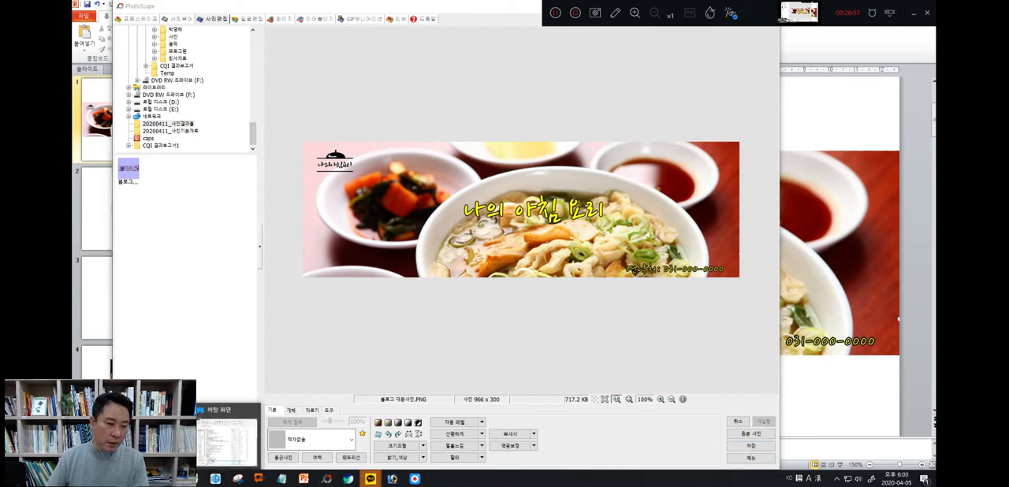
click(227, 438)
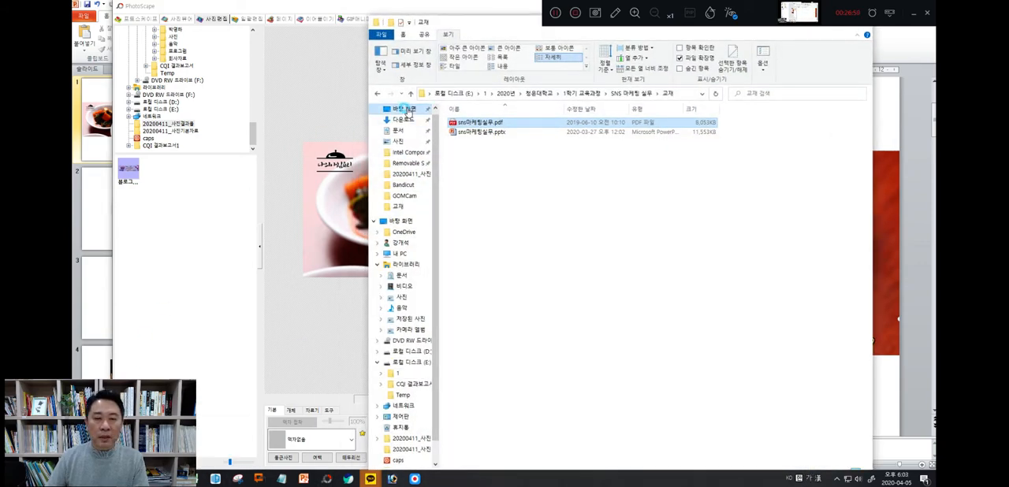
click(403, 109)
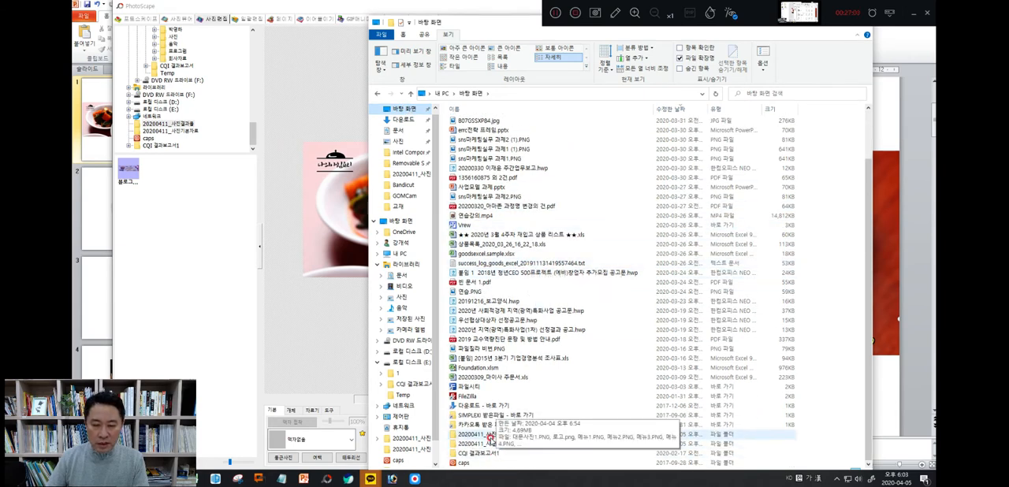
double_click(490, 437)
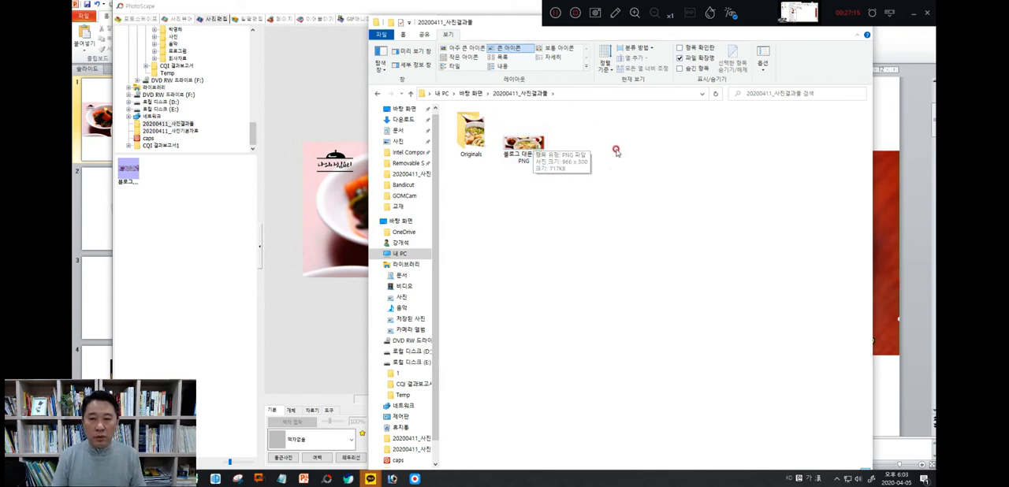
click(526, 161)
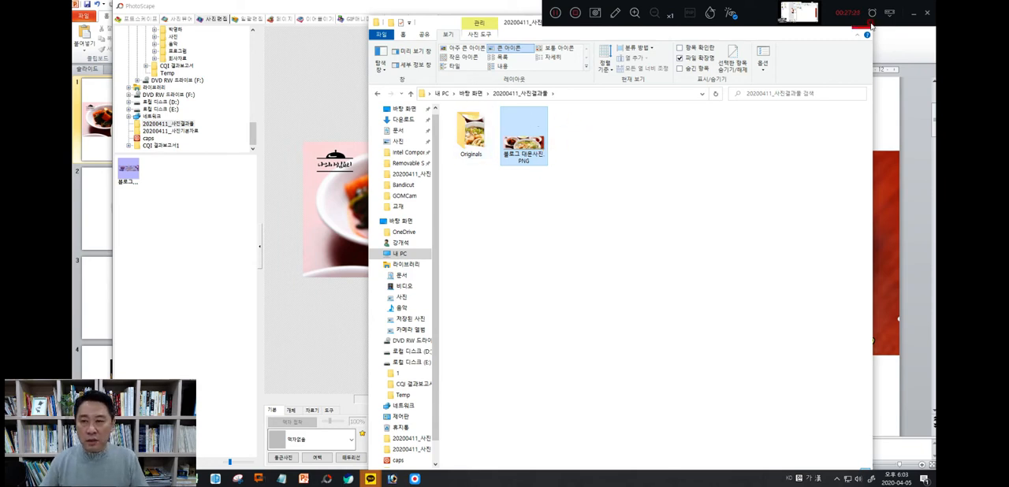
drag(809, 32, 791, 57)
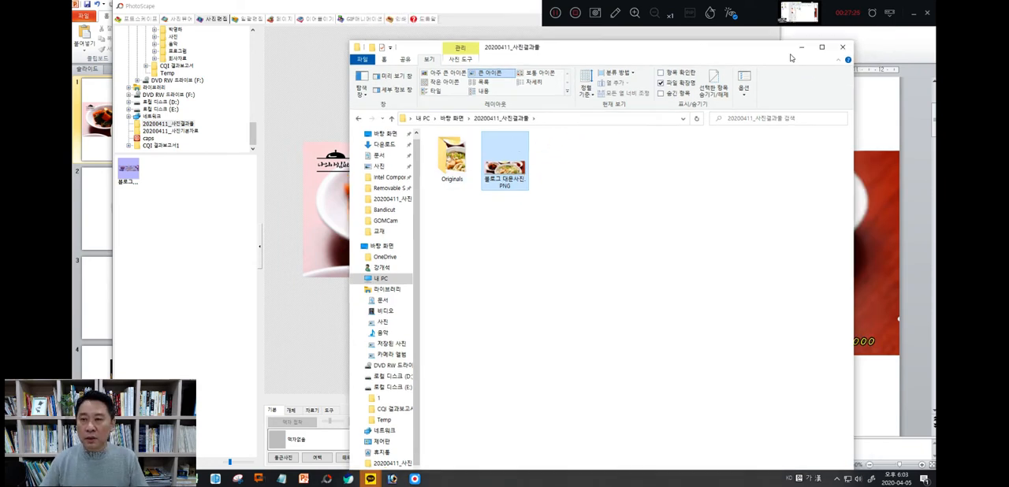
click(835, 46)
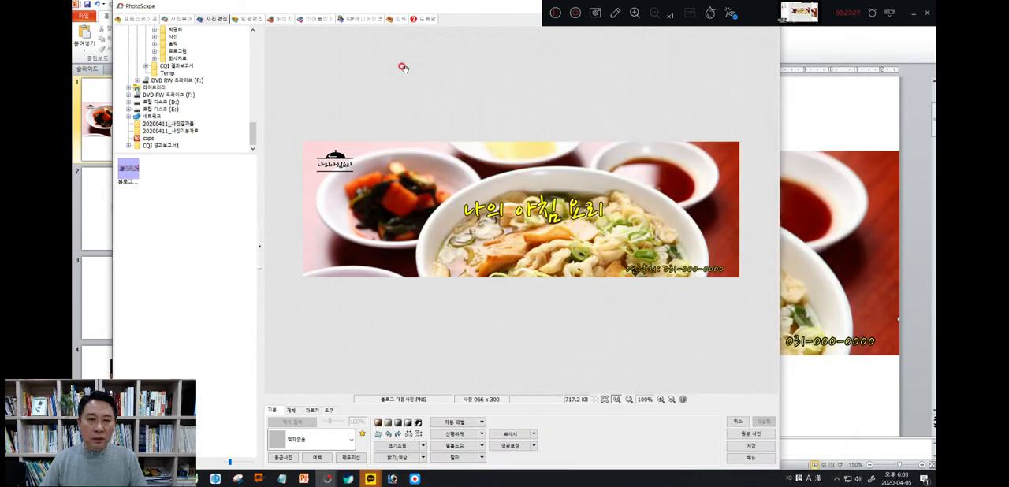
Put the PhotoScape window away, switch to the PowerPoint presentation and open slide 2 with the spaghetti plate photo
drag(446, 9, 439, 54)
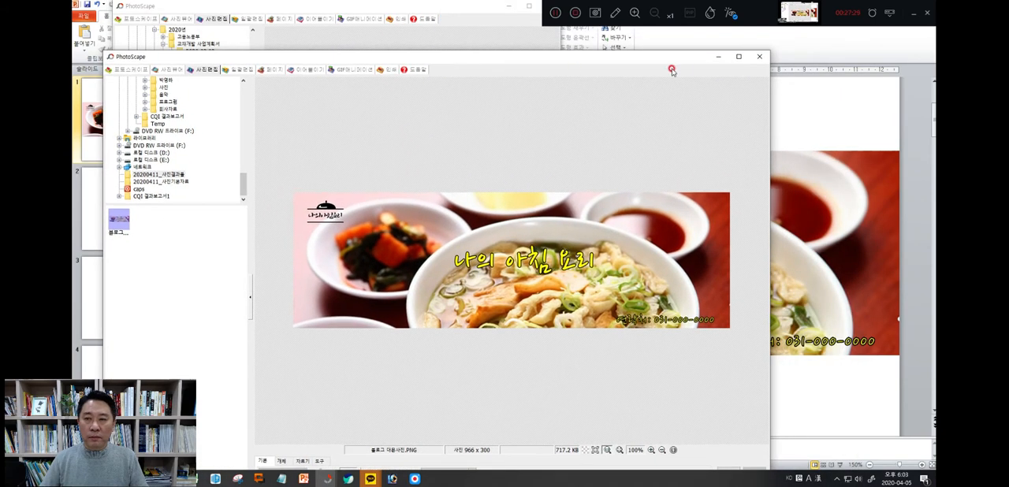
click(721, 58)
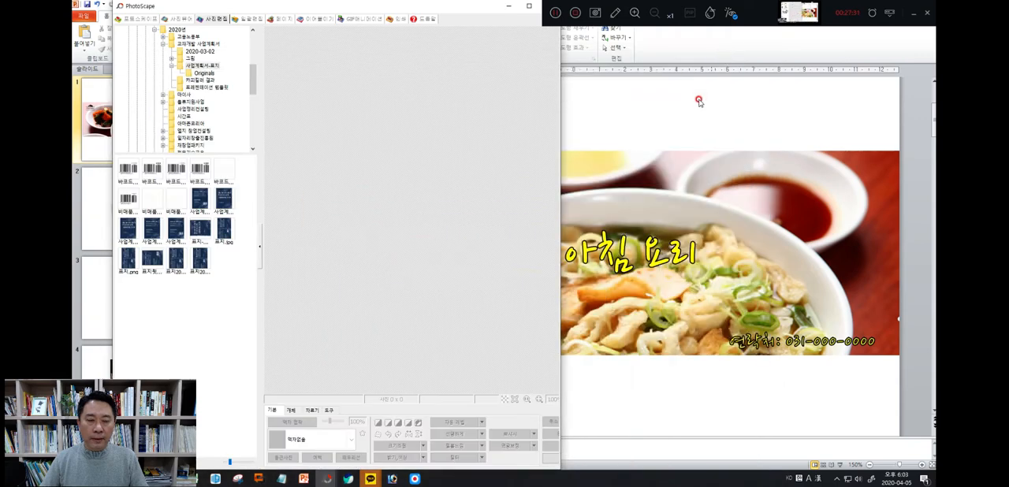
click(671, 98)
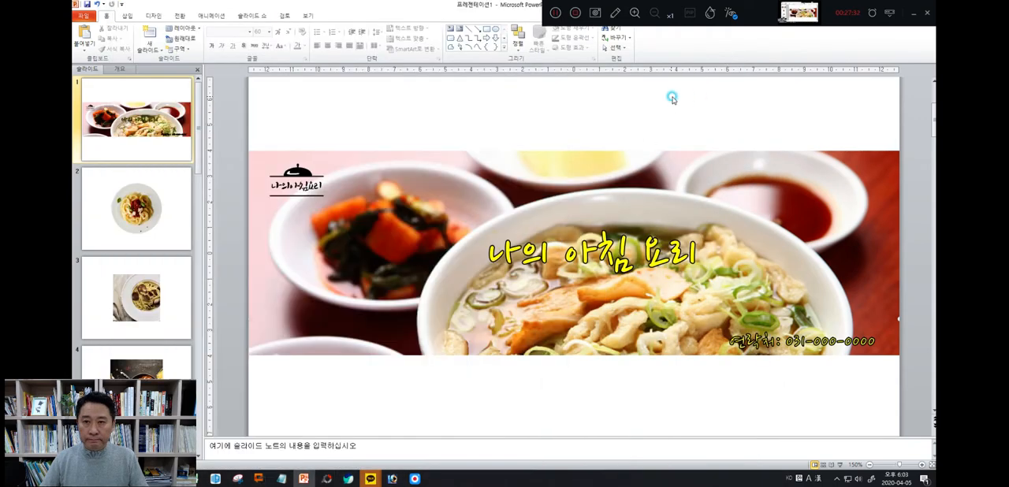
click(163, 203)
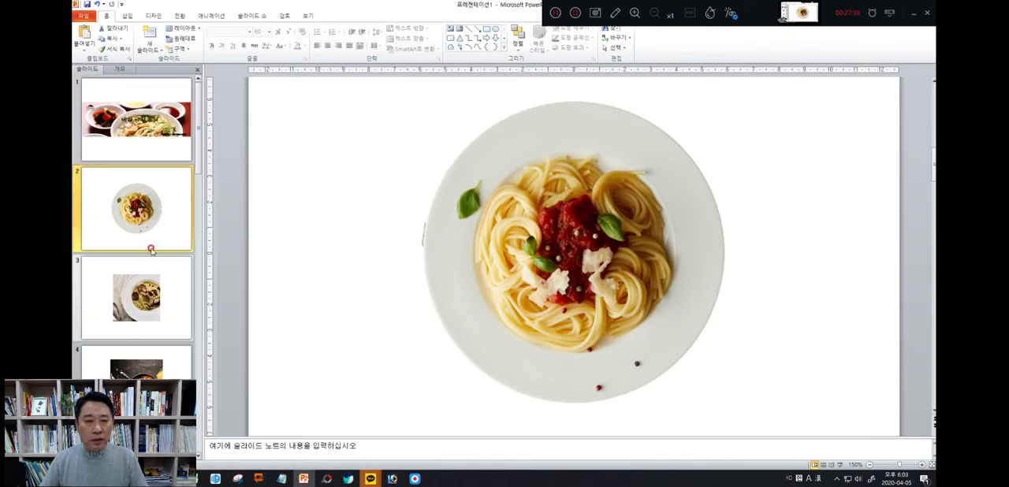
scroll(138, 229, down, 5)
scroll(151, 230, up, 5)
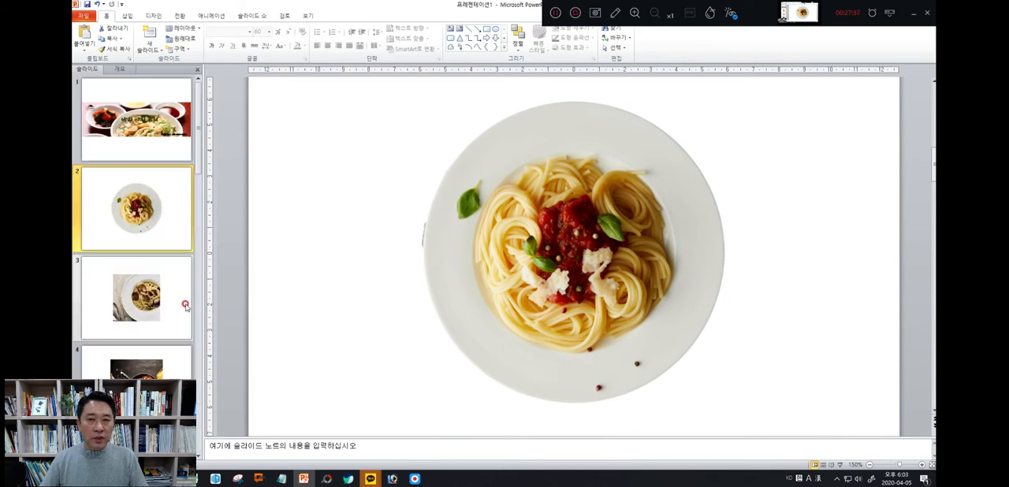
Switch to the Naver blog in the browser to view its front page layout, and return to the presentation
click(171, 478)
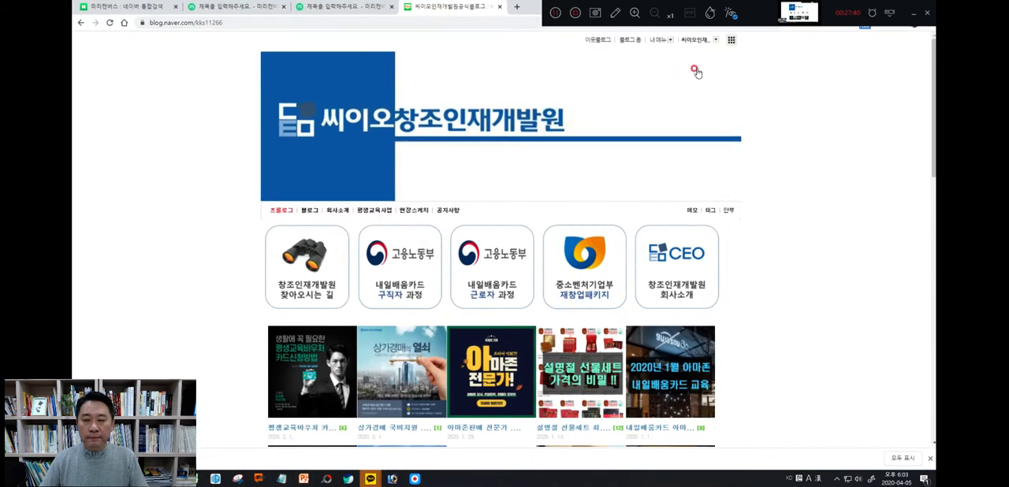
click(700, 68)
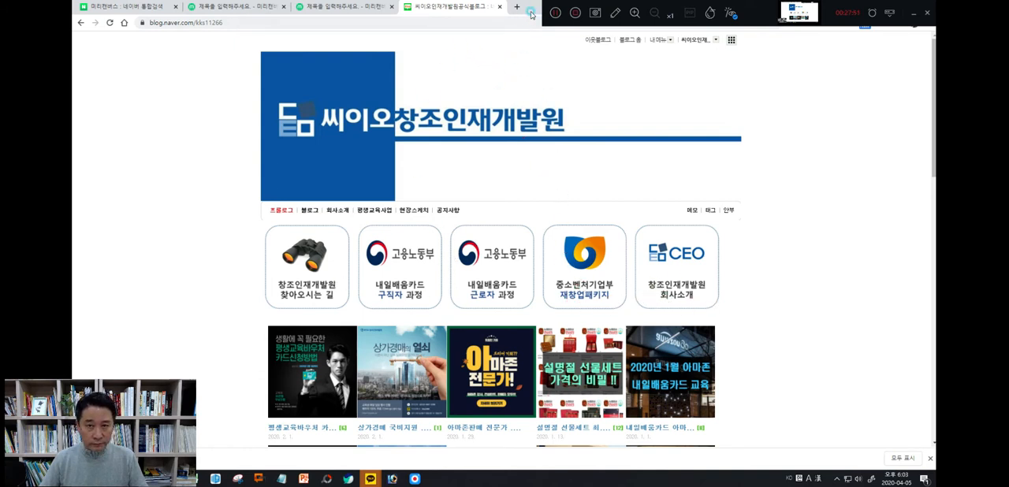
drag(533, 16, 538, 92)
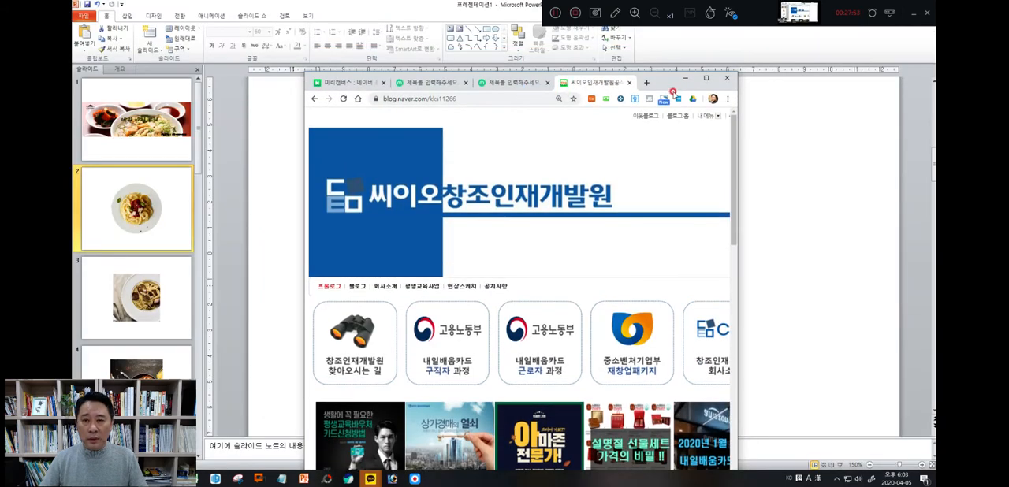
click(685, 78)
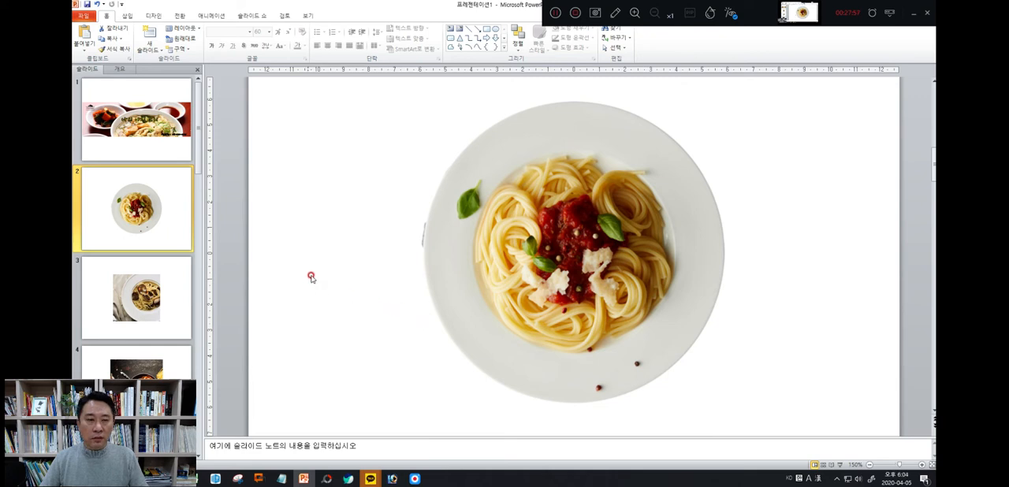
click(126, 16)
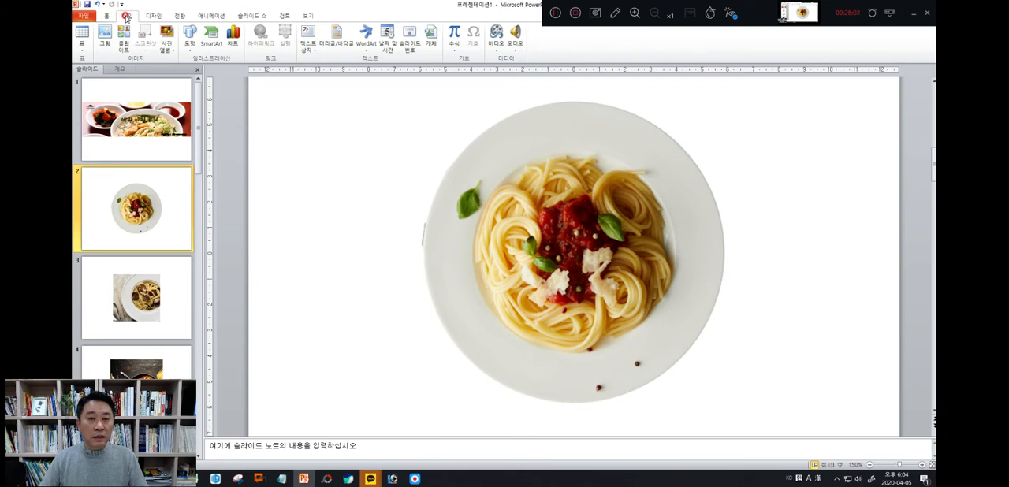
click(310, 52)
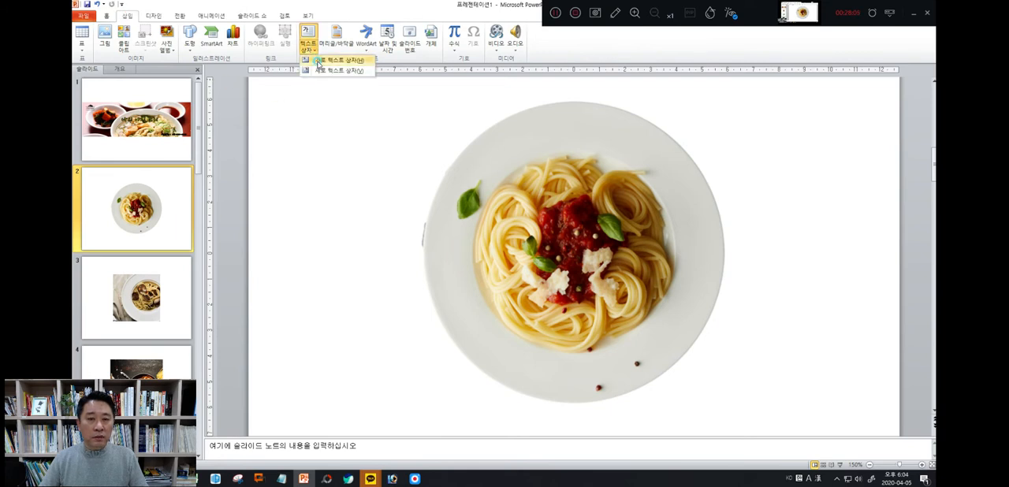
click(315, 62)
mouse_move(461, 211)
mouse_down()
mouse_move(557, 296)
mouse_move(694, 337)
mouse_move(689, 330)
mouse_up()
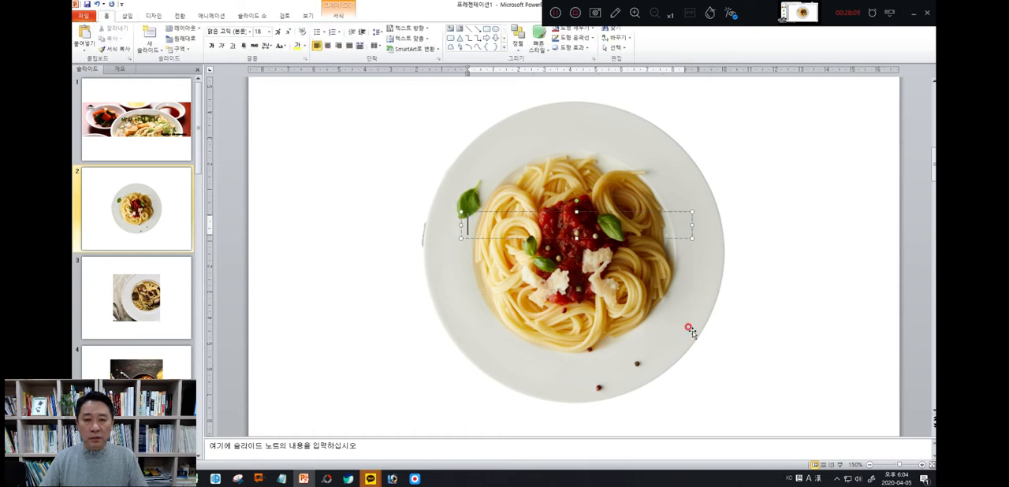
click(610, 212)
key(Delete)
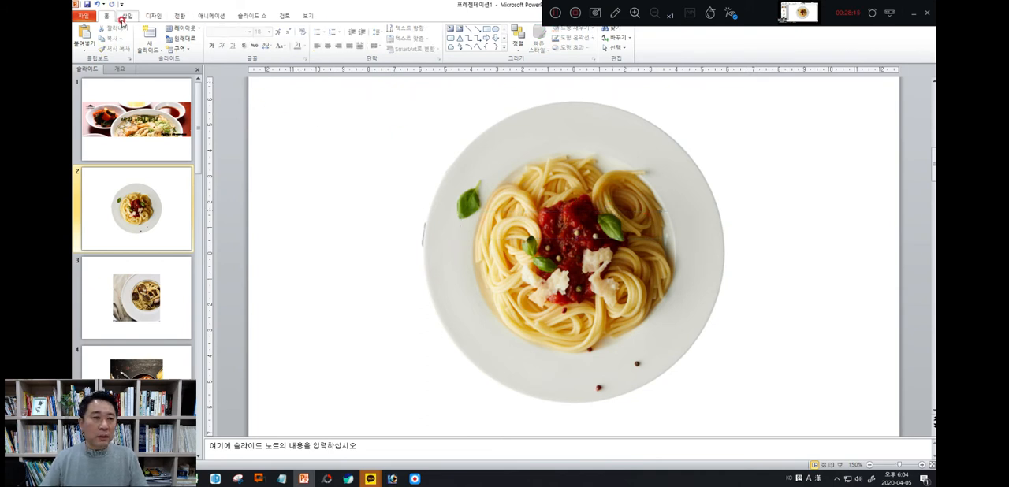
Add a horizontal text box across the spaghetti plate on slide 2 containing the text 간단한 아침상
click(123, 16)
click(304, 49)
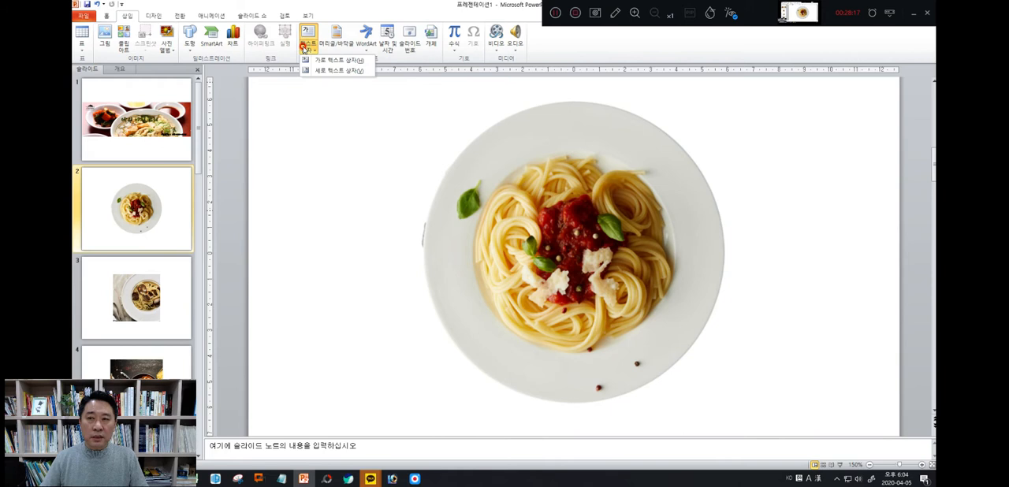
click(315, 61)
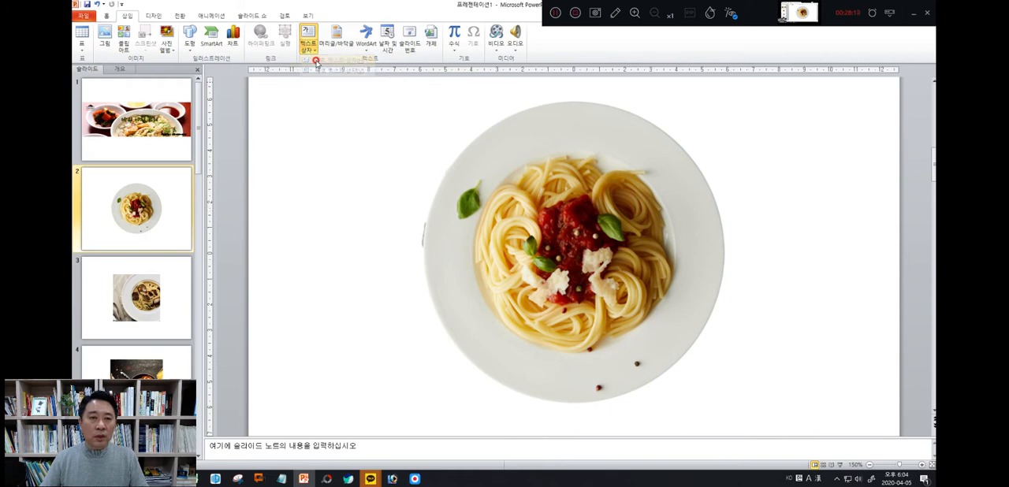
drag(459, 195, 697, 293)
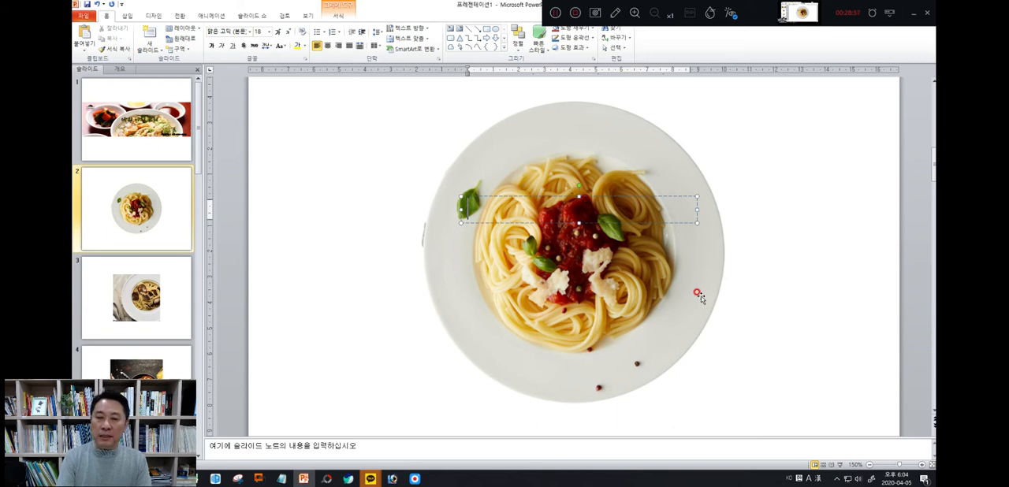
text(ck)
key(BackSpace)
key(BackSpace)
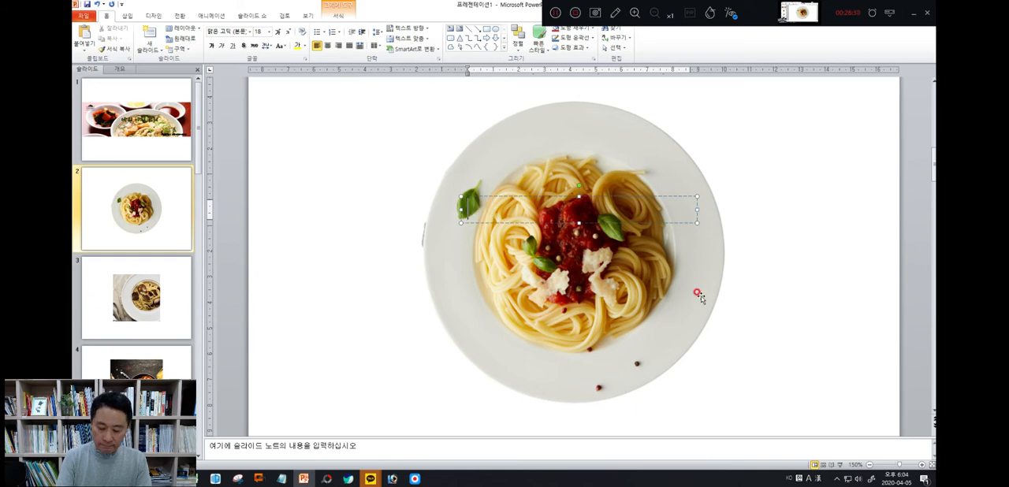
text(간ㄷ한 이)
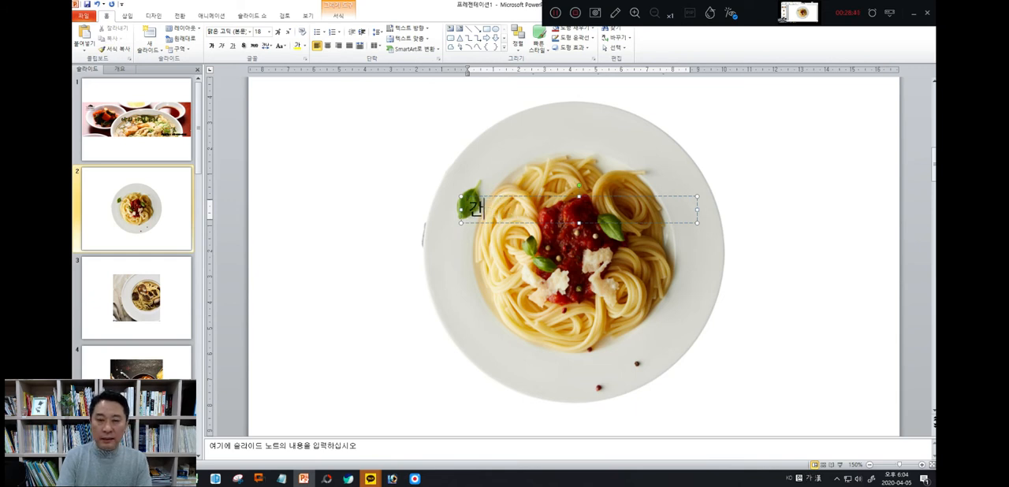
text(침 식)
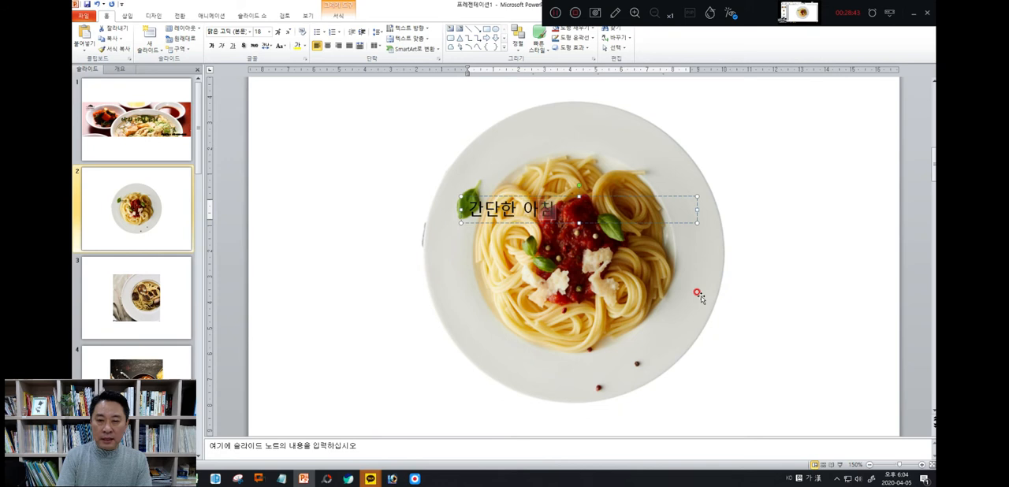
Enlarge the 간단한 아침상 text to 40 pt and widen its text box so the text fits on one line
click(563, 197)
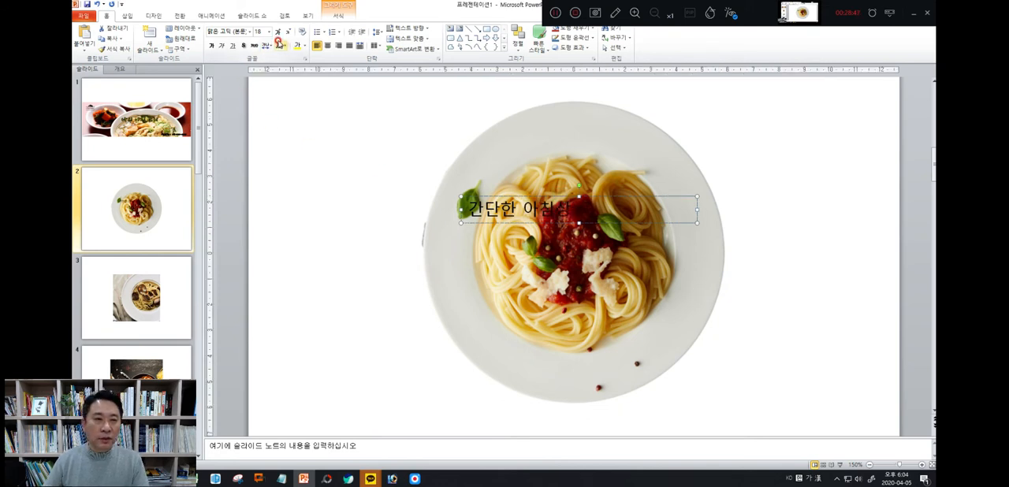
click(277, 35)
click(278, 35)
click(278, 34)
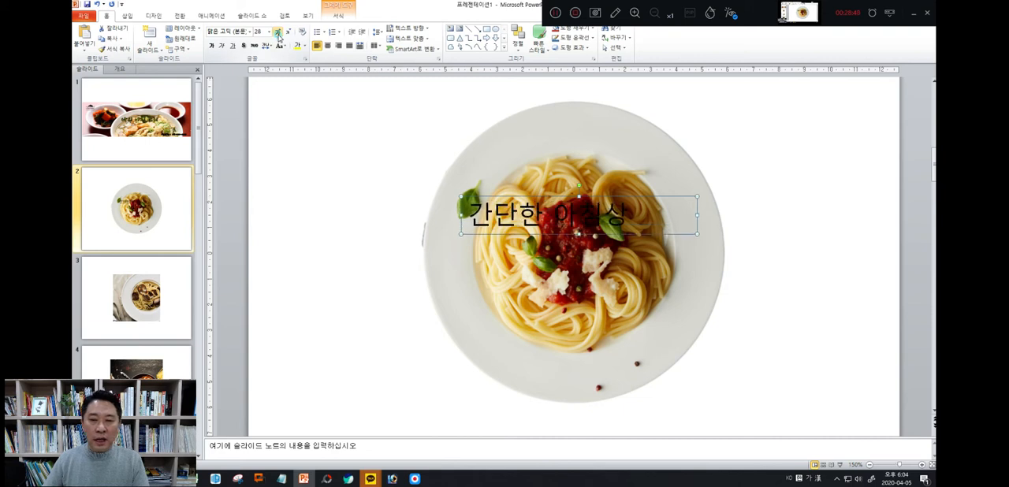
click(278, 35)
click(277, 35)
click(278, 34)
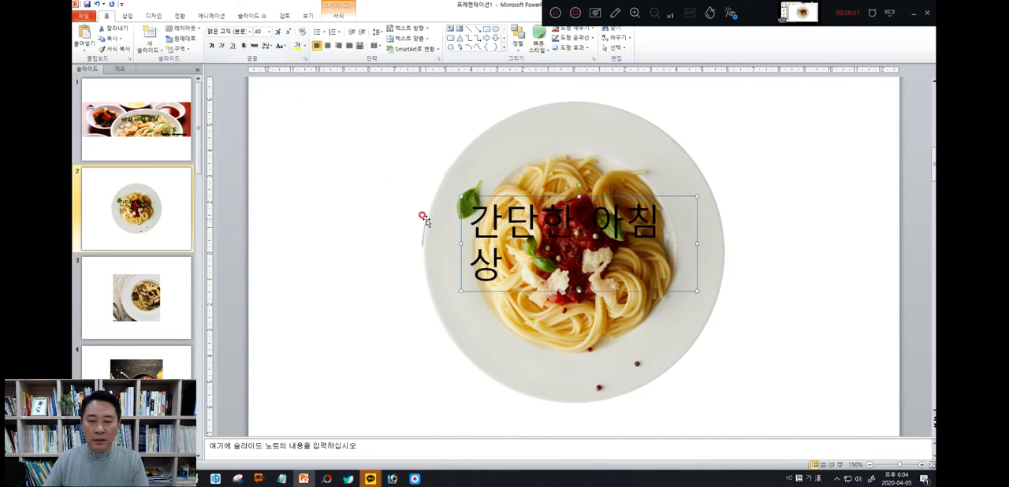
drag(579, 291, 582, 297)
drag(695, 243, 712, 243)
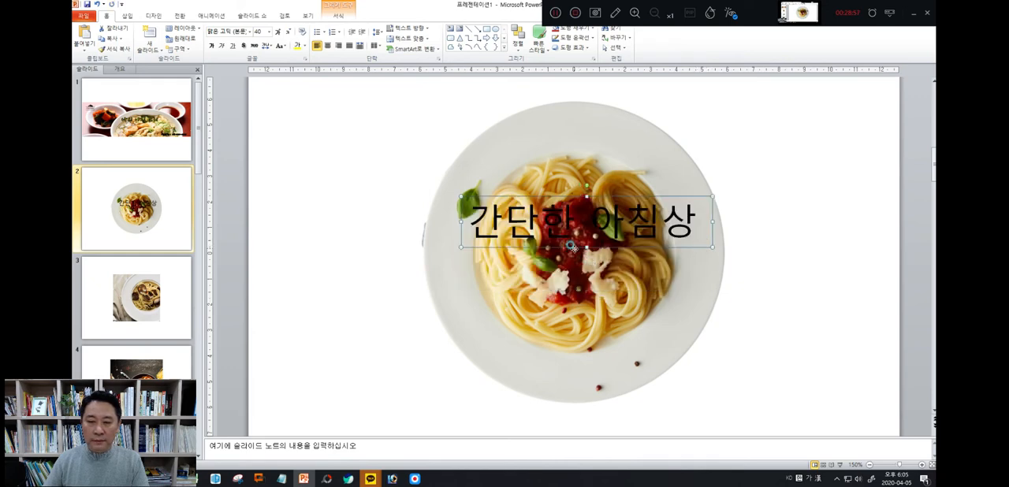
Move the 간단한 아침상 text box down to the plate's centre and format its text bold and yellow
drag(572, 247, 571, 272)
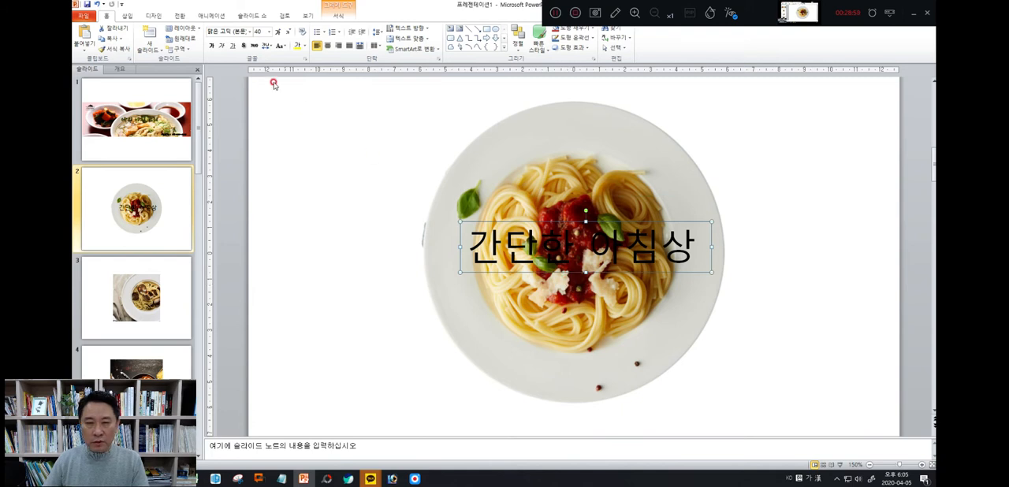
click(212, 45)
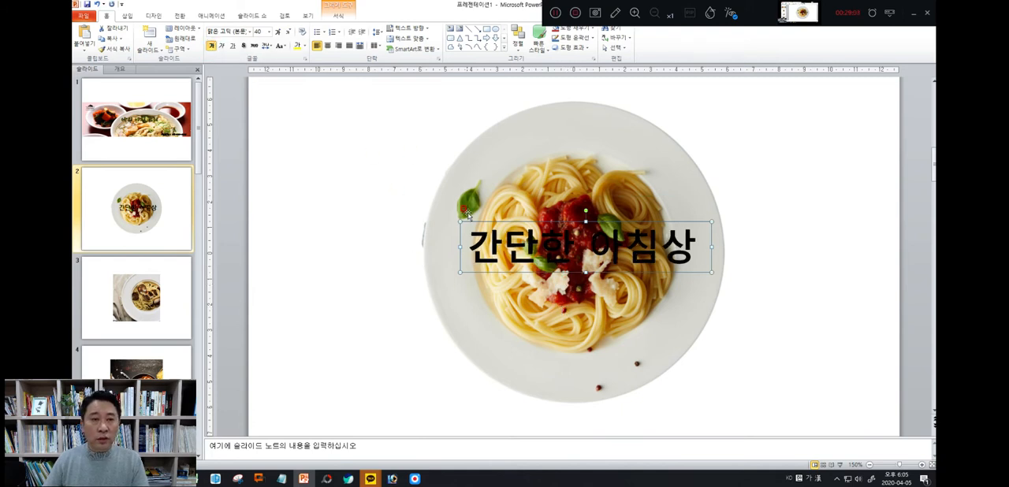
click(296, 45)
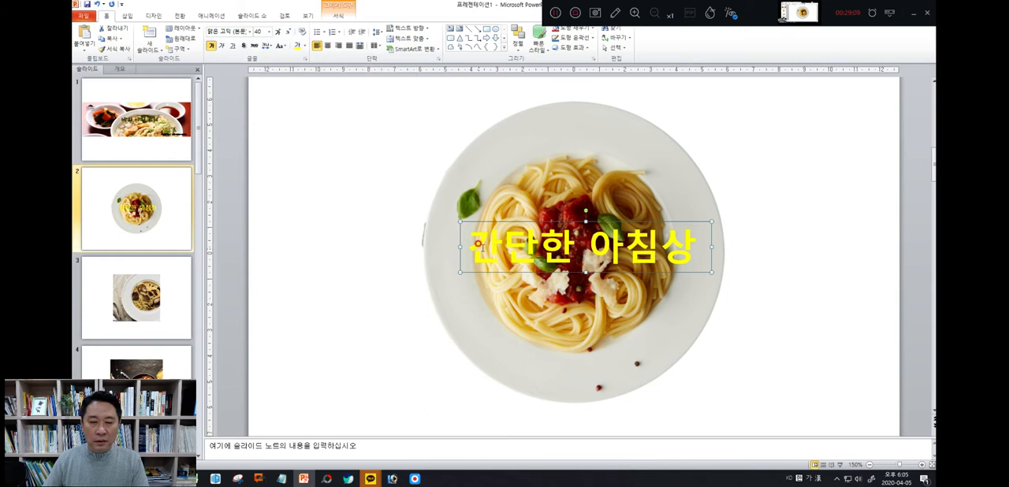
Give the 간단한 아침상 text on slide 2 a solid dark gray outline
drag(474, 244, 701, 262)
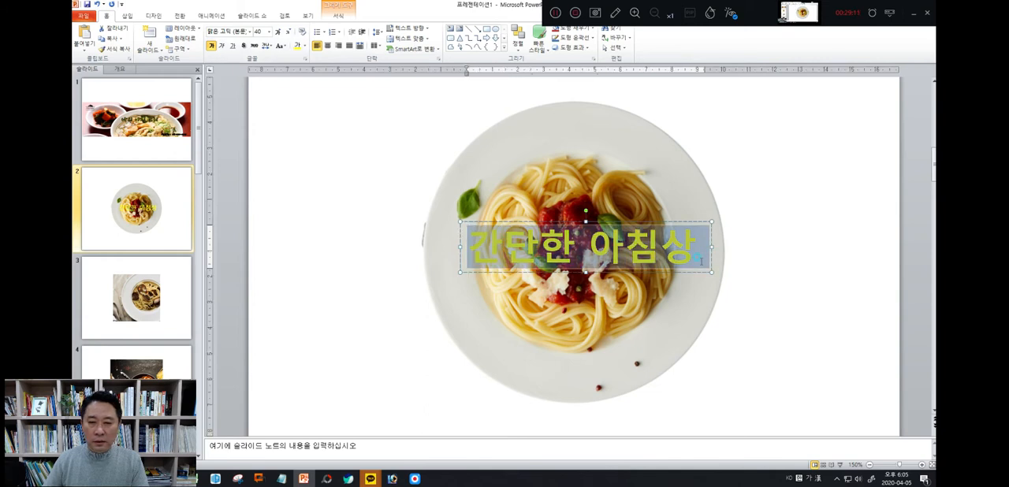
right_click(637, 262)
click(645, 416)
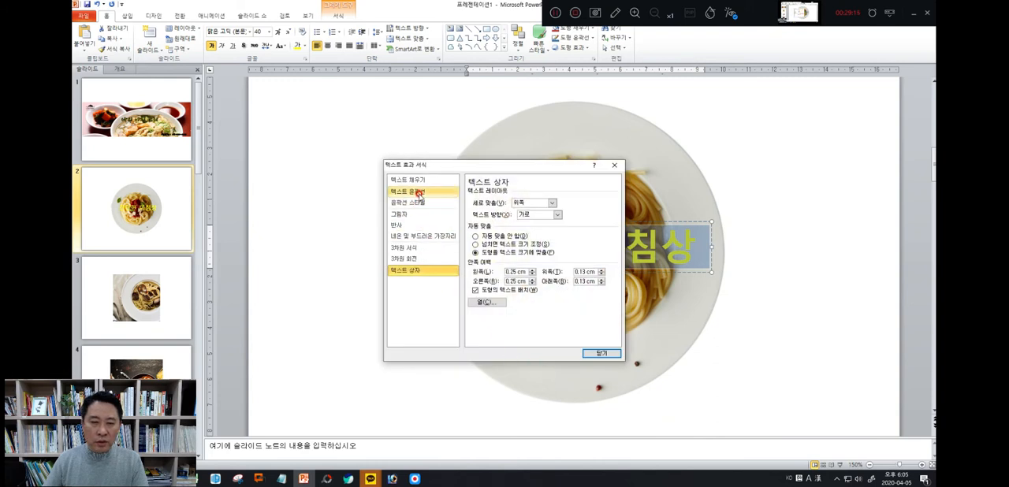
click(419, 193)
click(470, 201)
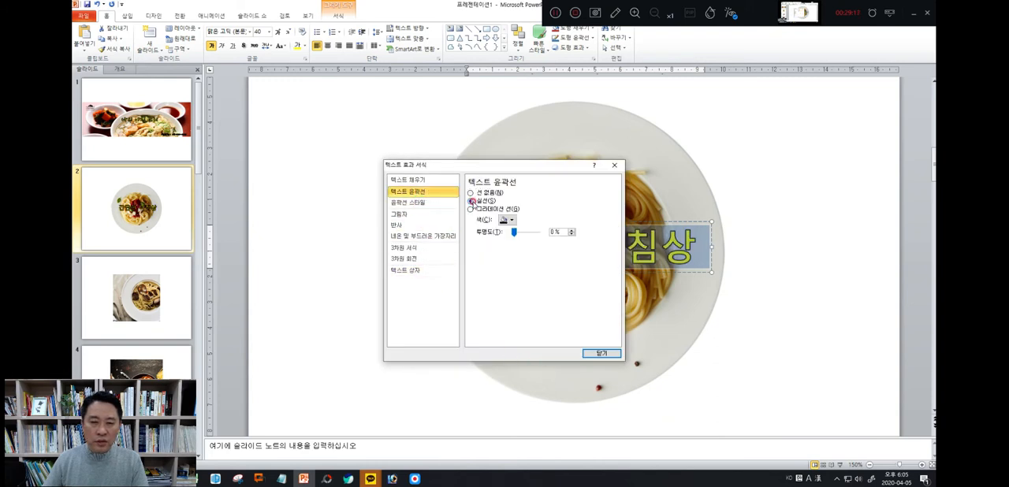
click(512, 223)
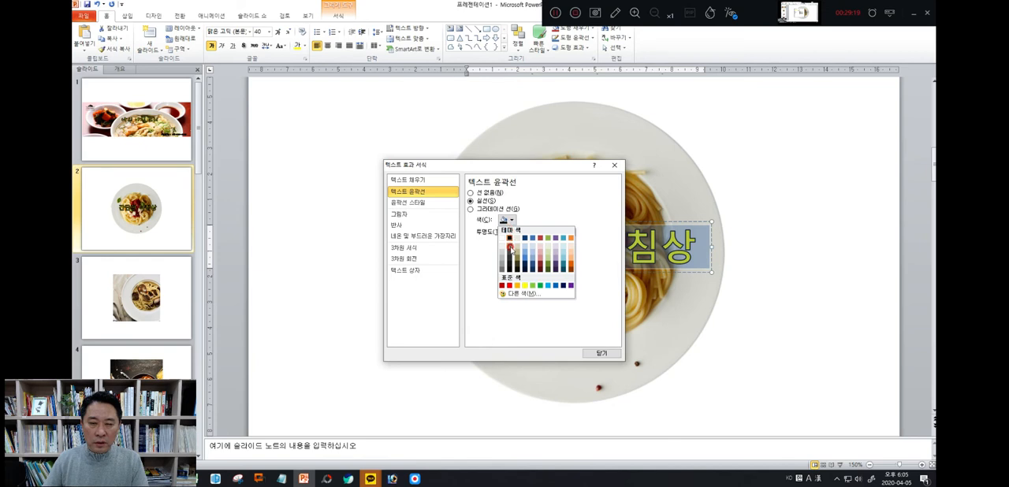
click(511, 250)
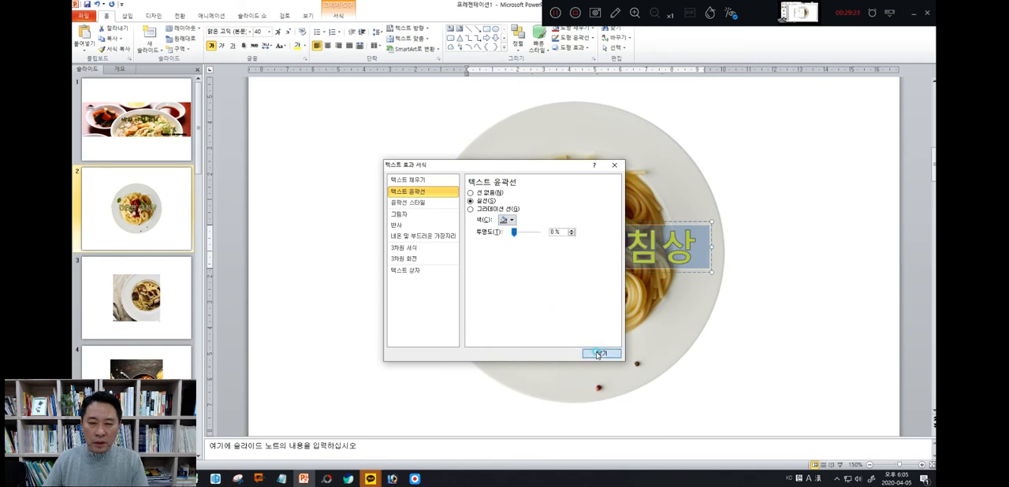
click(599, 353)
click(719, 374)
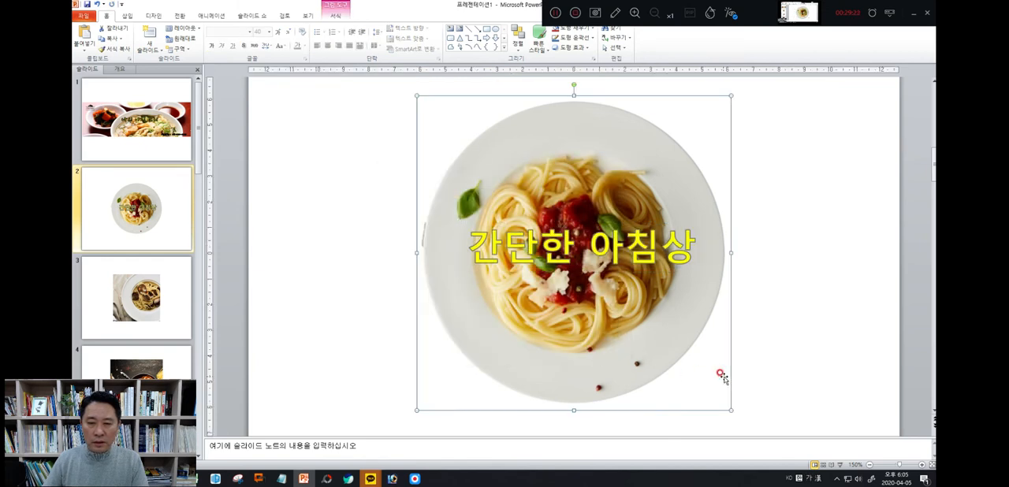
Try a light green font colour on the 간단한 아침상 text and return it to yellow
click(502, 235)
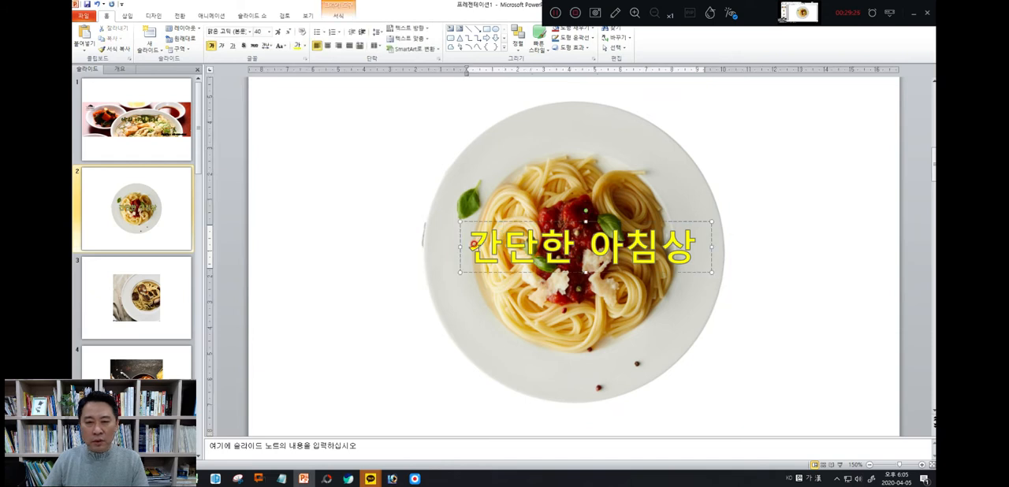
drag(468, 246, 700, 254)
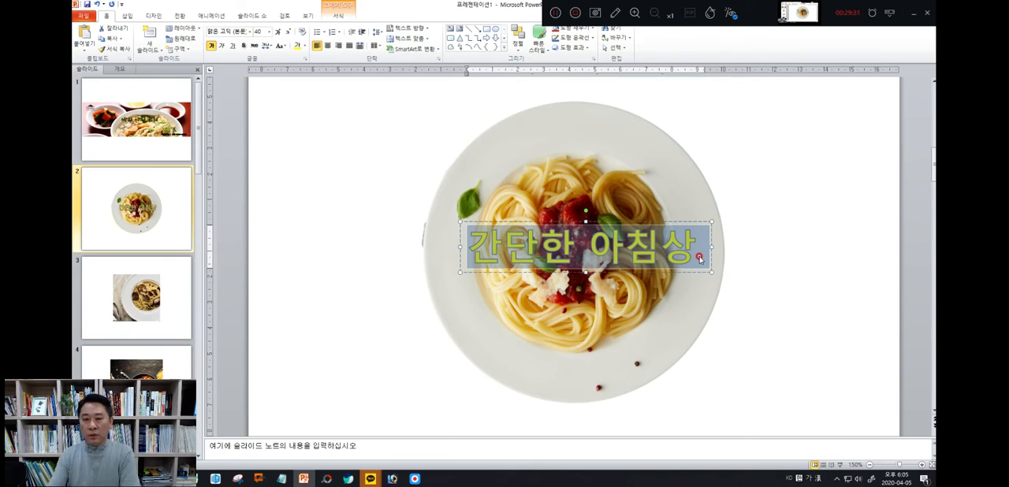
right_click(513, 247)
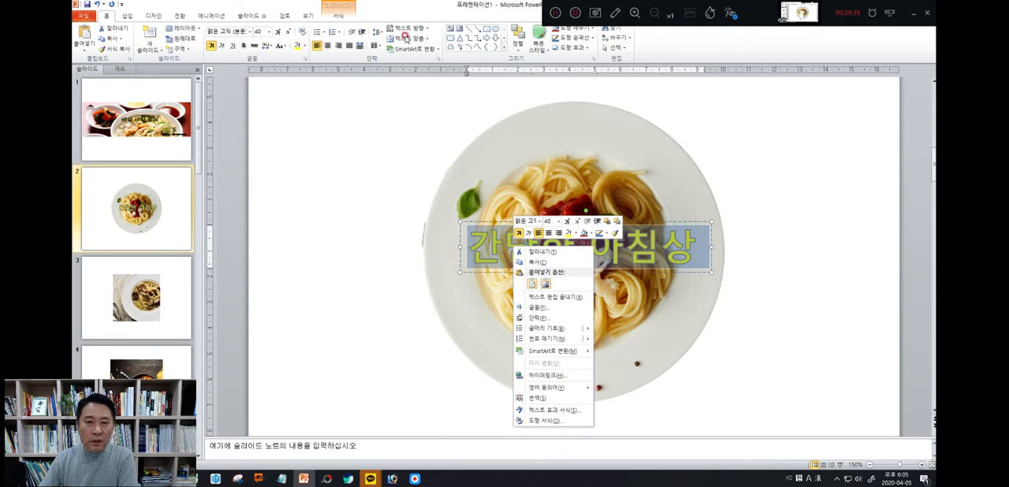
click(305, 46)
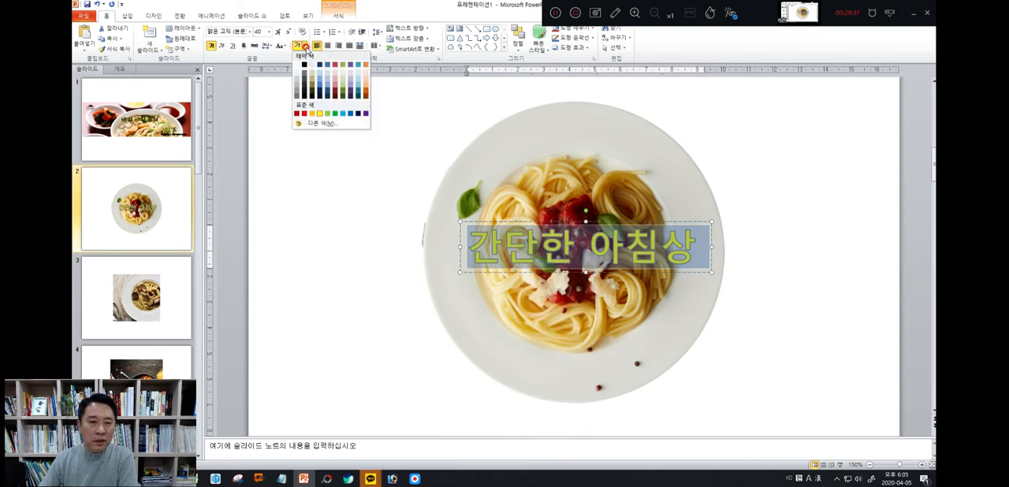
click(343, 81)
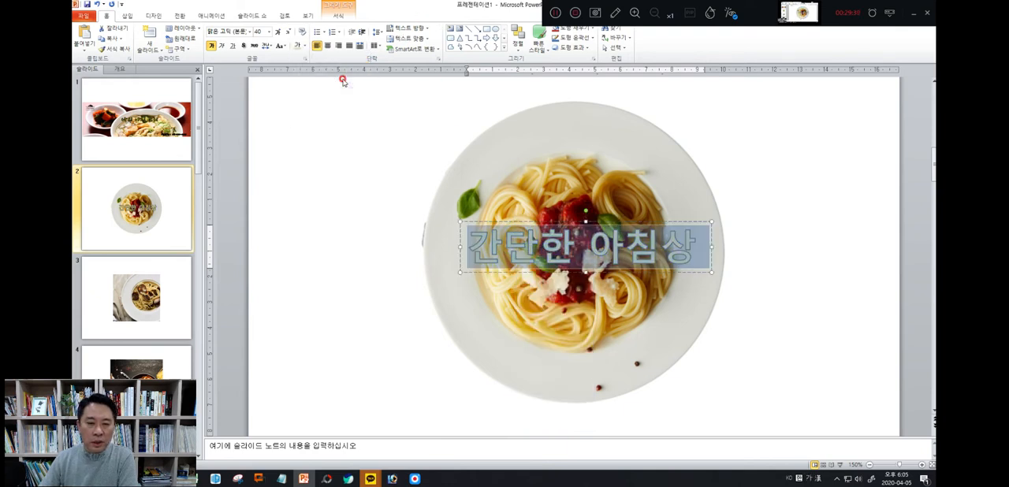
click(305, 46)
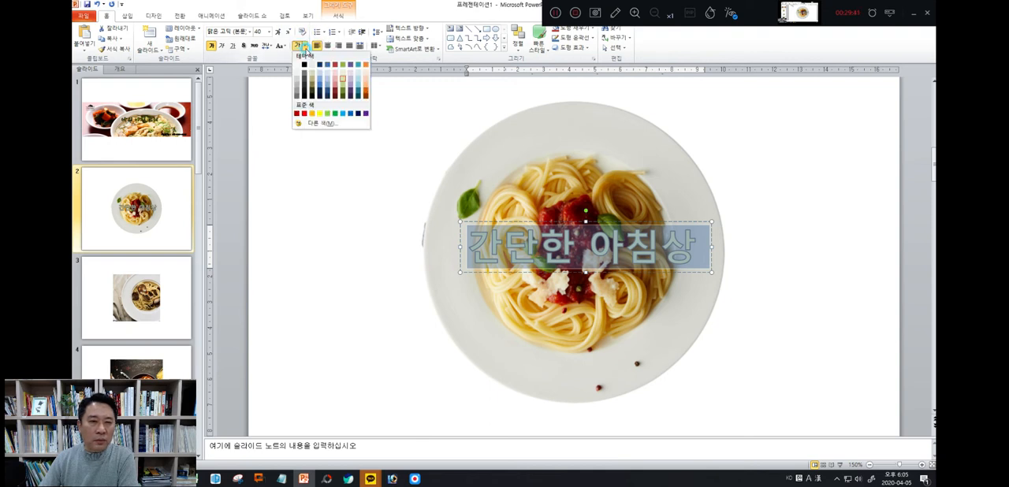
click(318, 114)
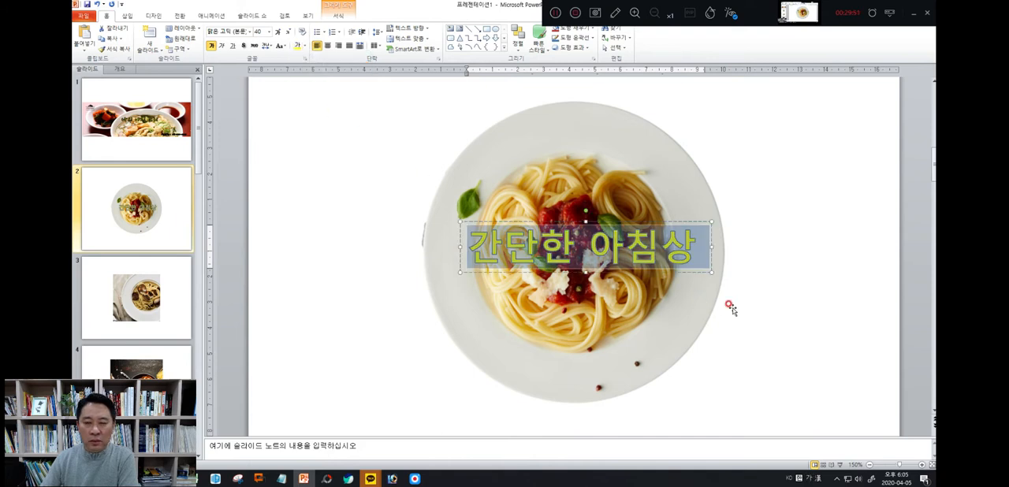
click(786, 324)
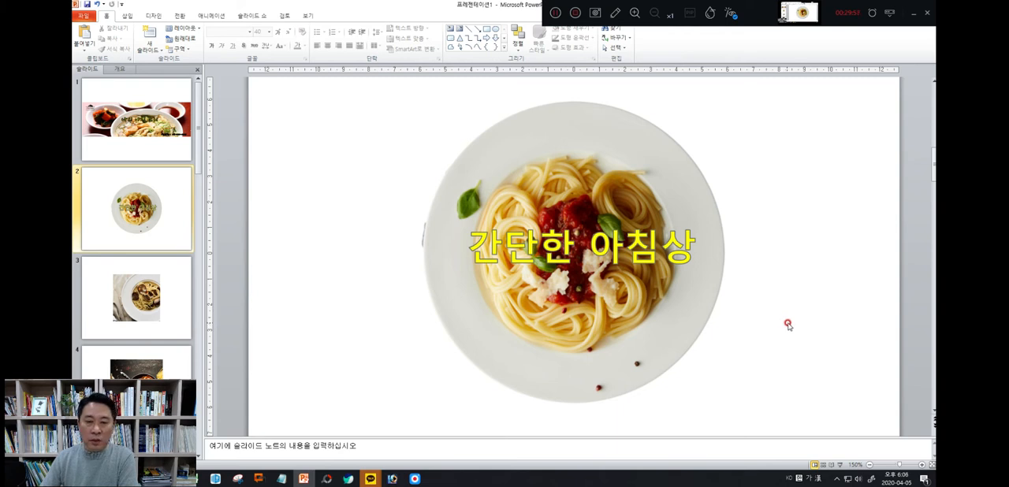
Set the font colour of the 간단한 아침상 text to black
click(468, 246)
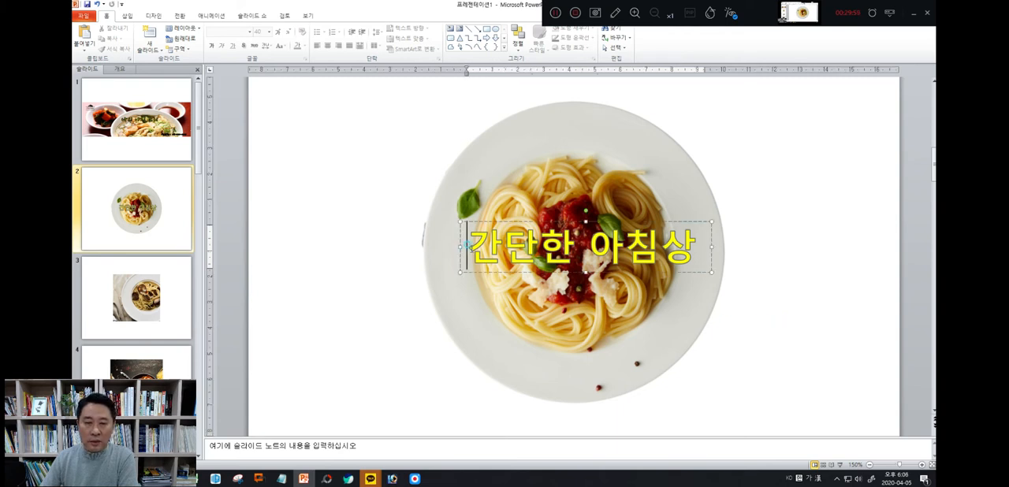
drag(468, 247, 688, 245)
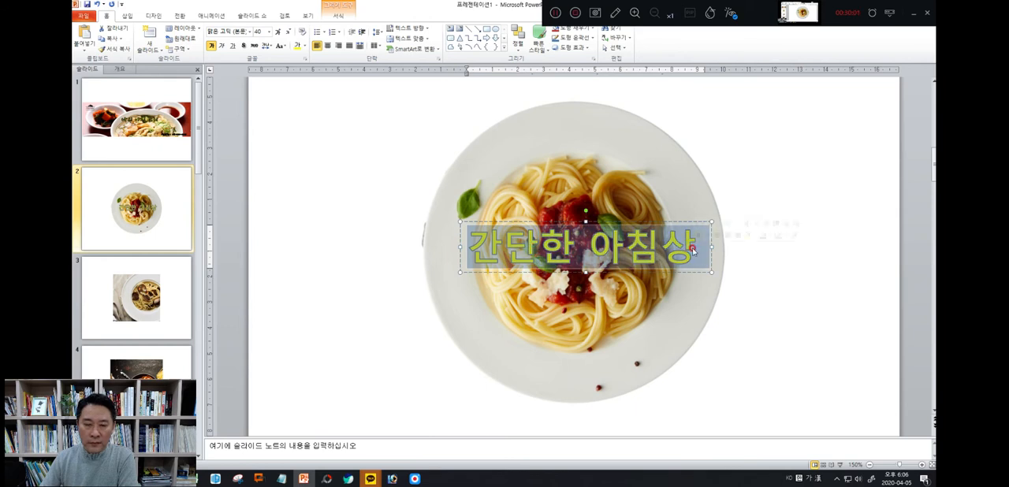
click(305, 46)
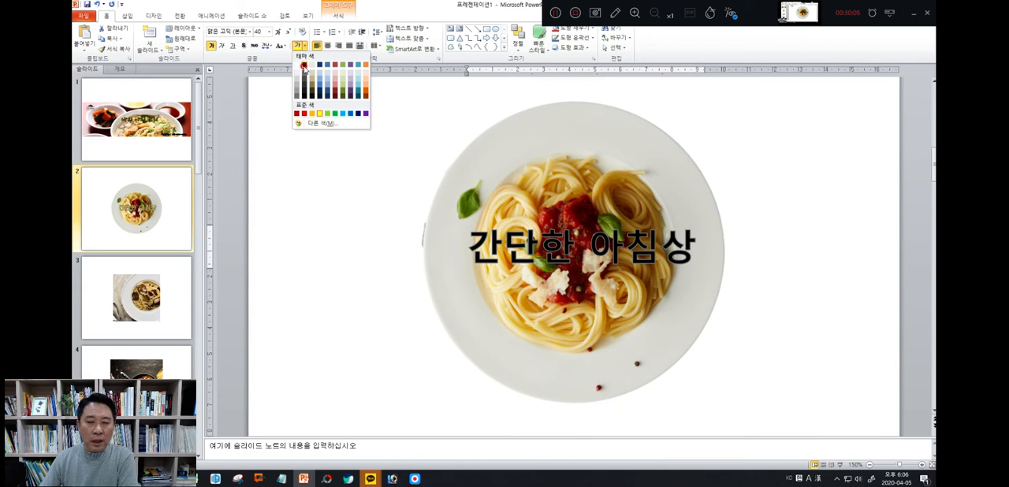
click(304, 68)
click(772, 288)
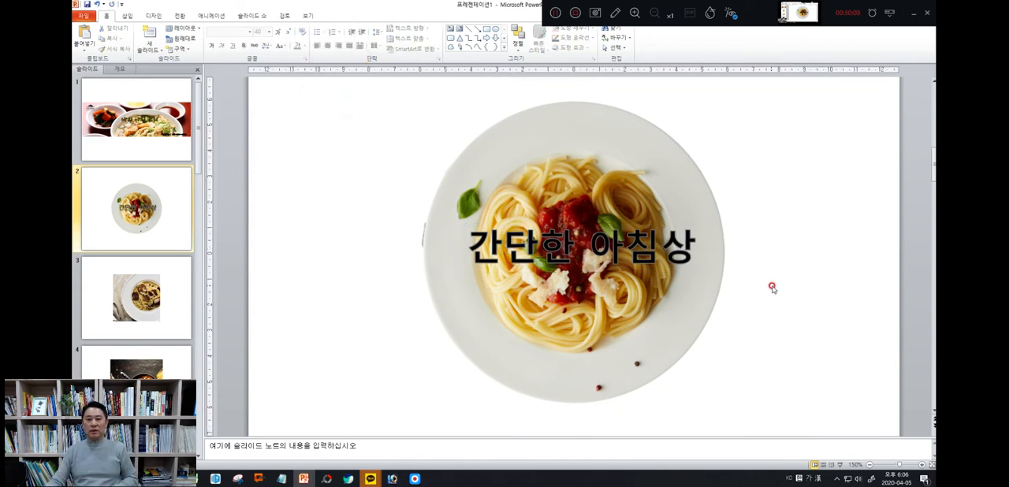
Enlarge the 간단한 아침상 text to 48 pt and widen its box to nearly the plate's width so it fits on one line
click(482, 254)
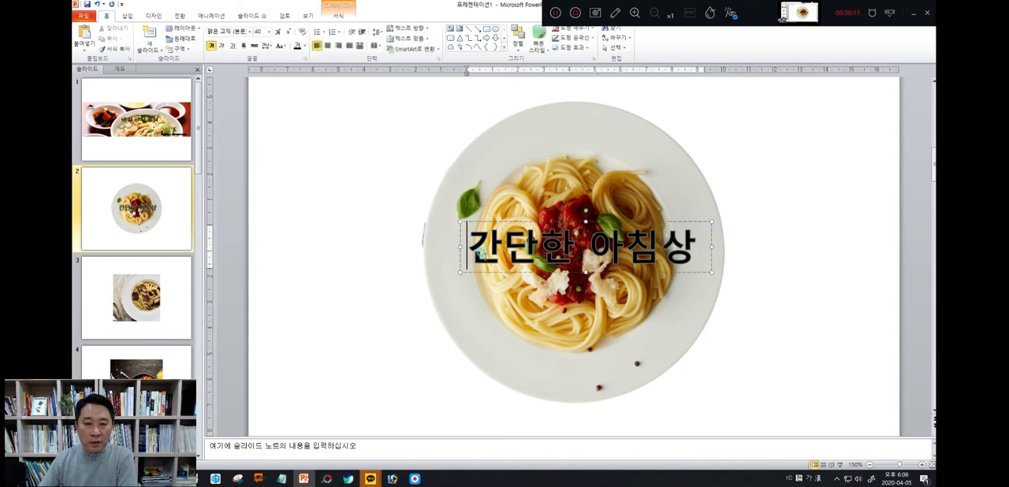
drag(460, 272, 439, 274)
drag(715, 271, 720, 274)
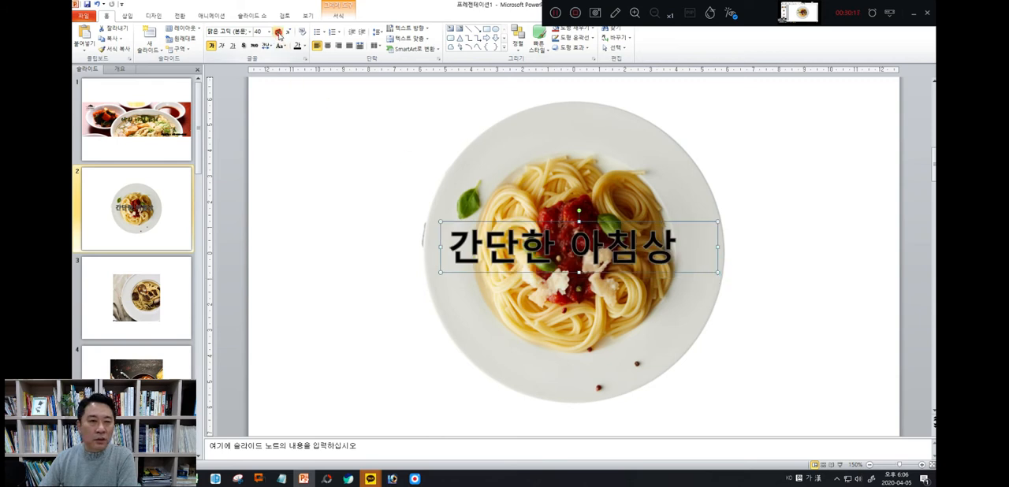
click(278, 33)
click(278, 33)
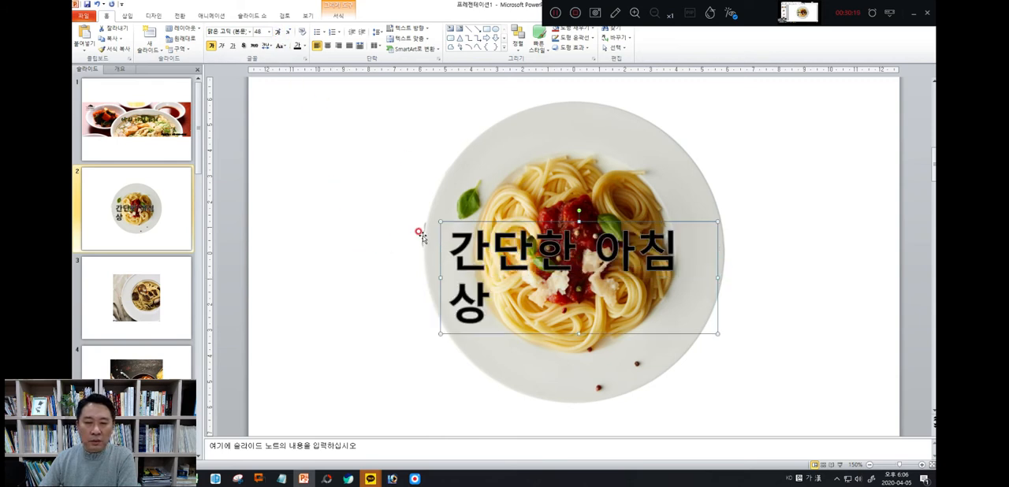
drag(439, 222, 431, 217)
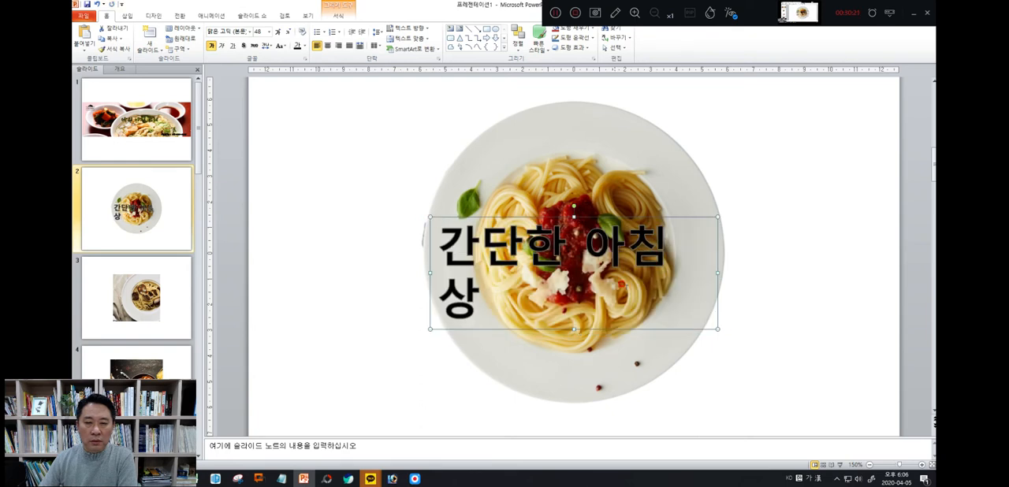
drag(718, 271, 722, 271)
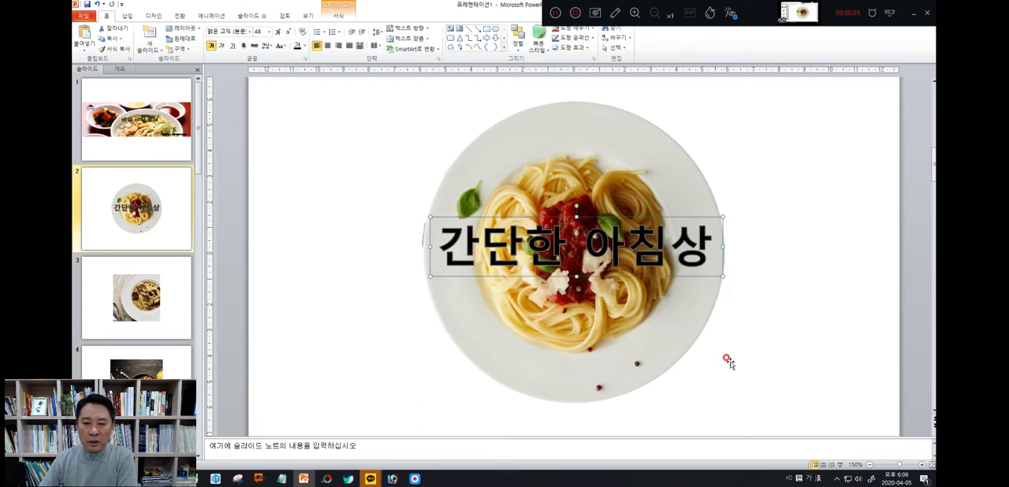
click(793, 371)
Colour the 간단한 아침상 text yellow and nudge its text box down to the plate's vertical centre
click(513, 252)
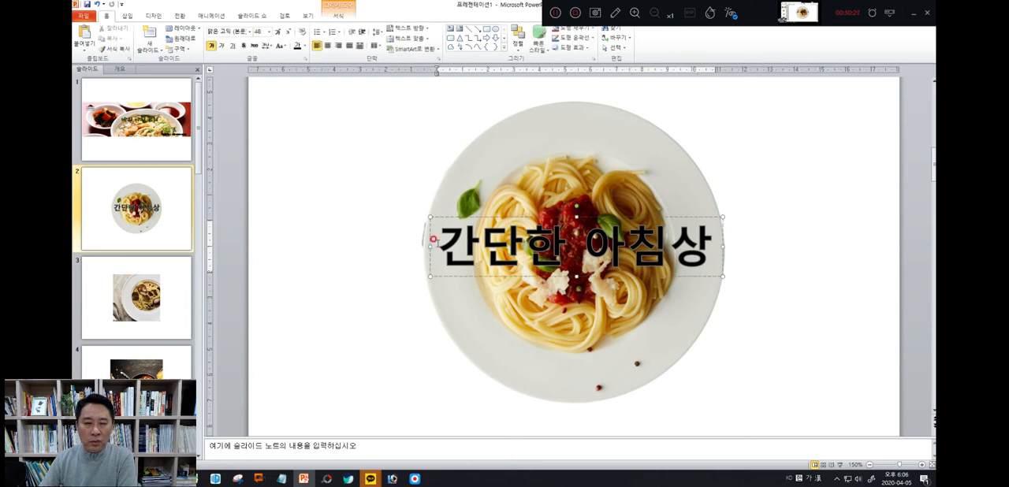
drag(434, 241, 691, 240)
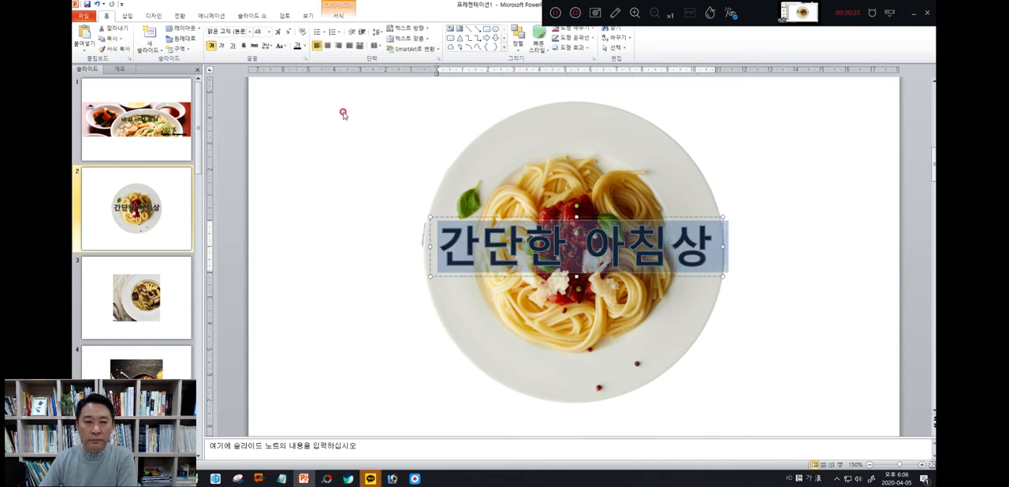
click(304, 45)
click(318, 115)
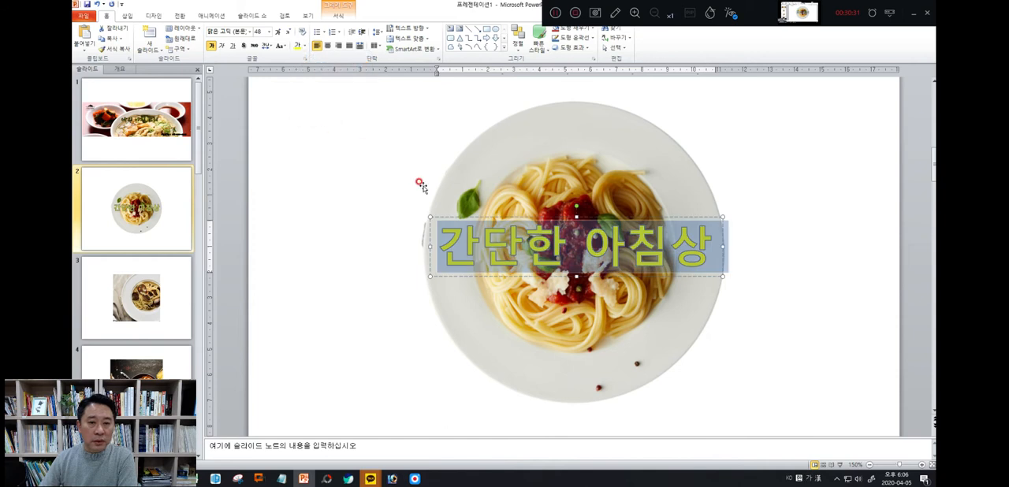
click(817, 369)
click(578, 253)
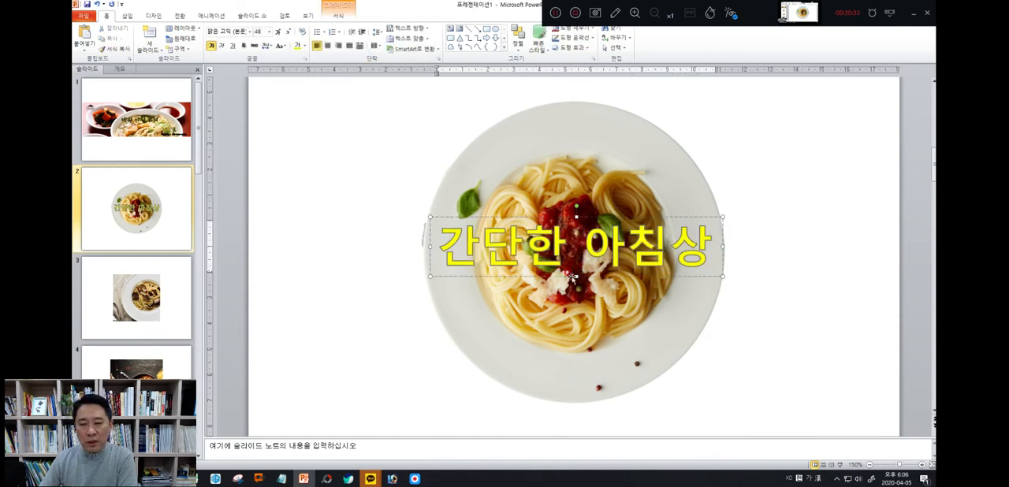
drag(565, 276, 562, 281)
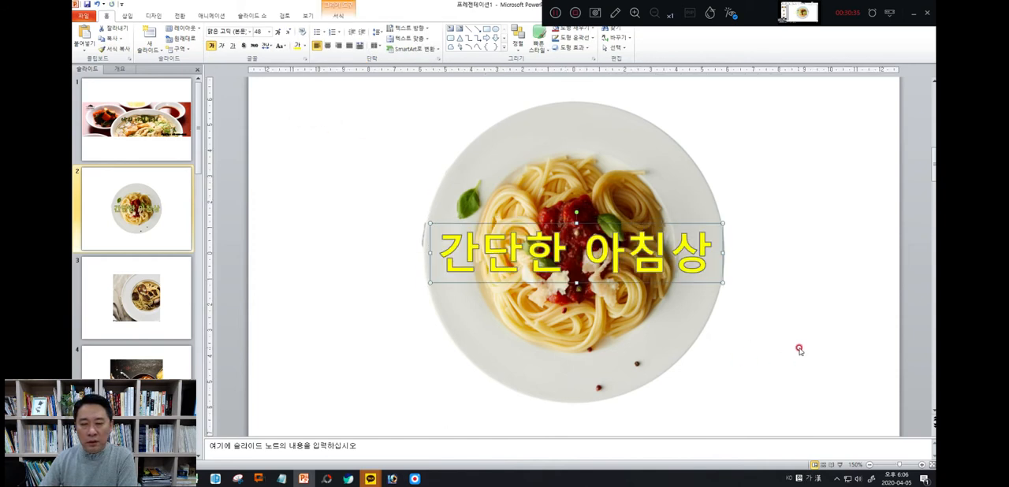
click(800, 349)
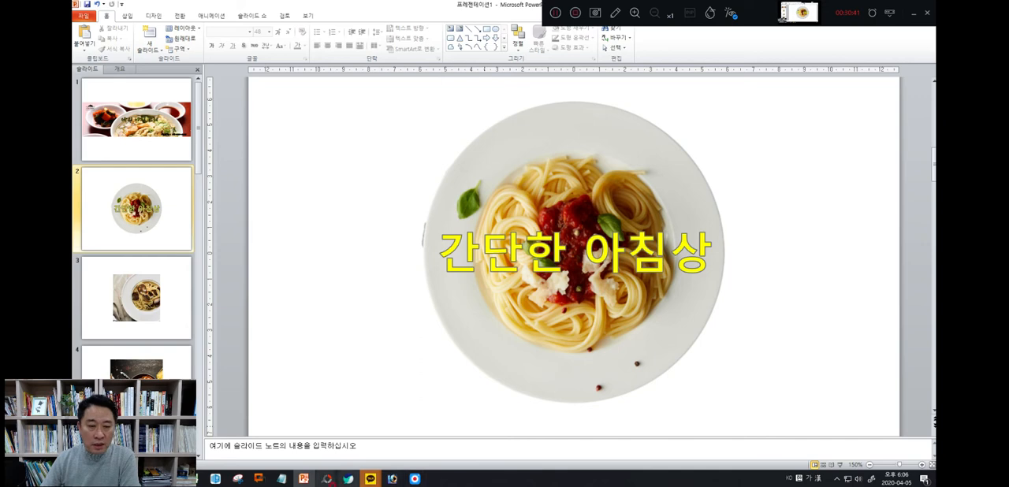
Switch to the Snipping Tool and capture a rectangular area enclosing the whole captioned spaghetti plate
click(237, 479)
click(222, 98)
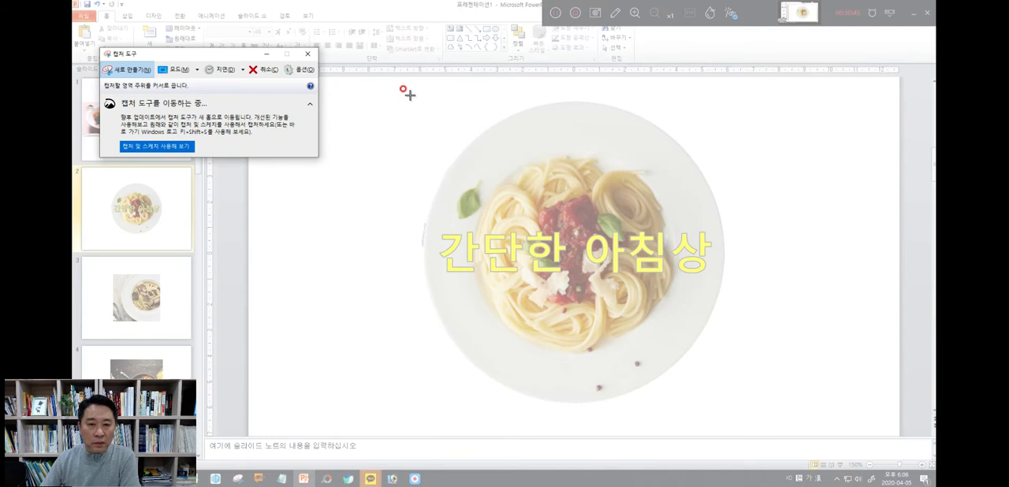
drag(409, 94, 732, 411)
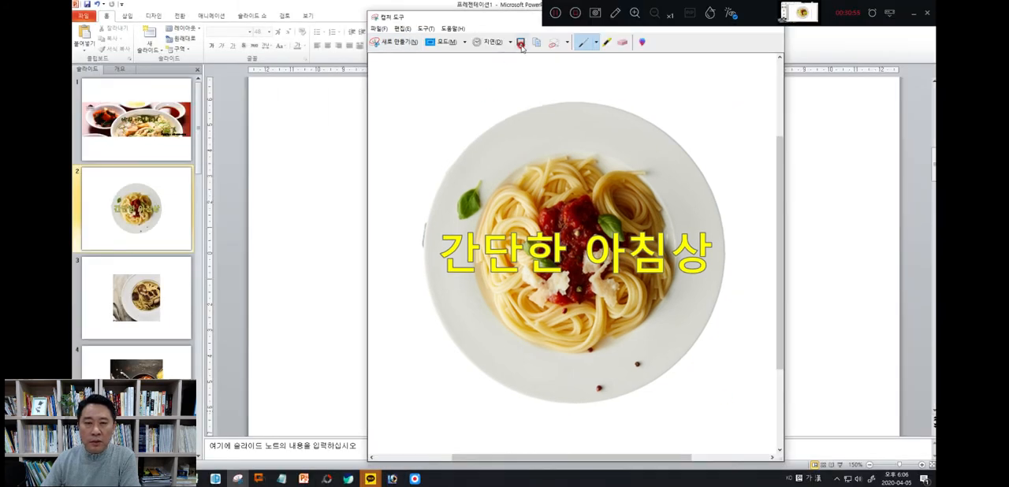
Save the captured plate image as the PNG file 메뉴1 in the 20200411_사진결과물 folder
click(520, 44)
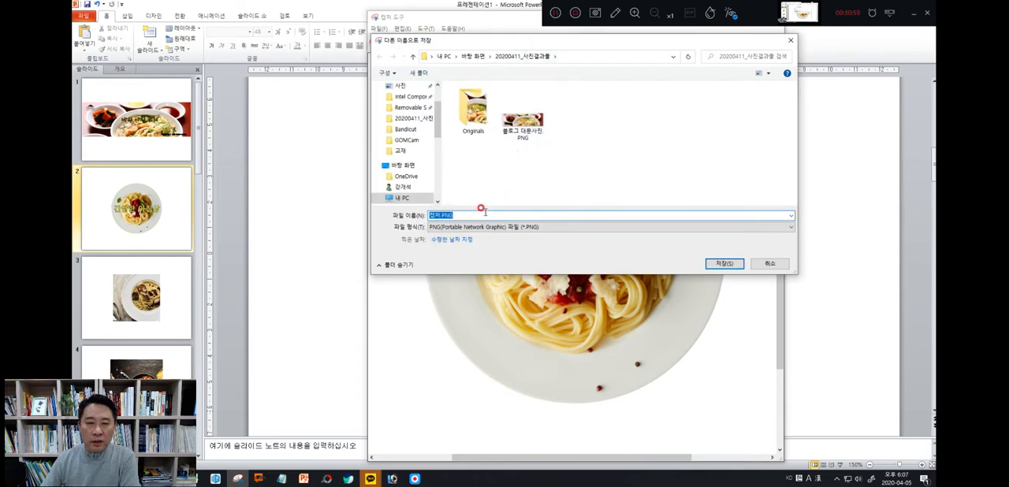
text(파)
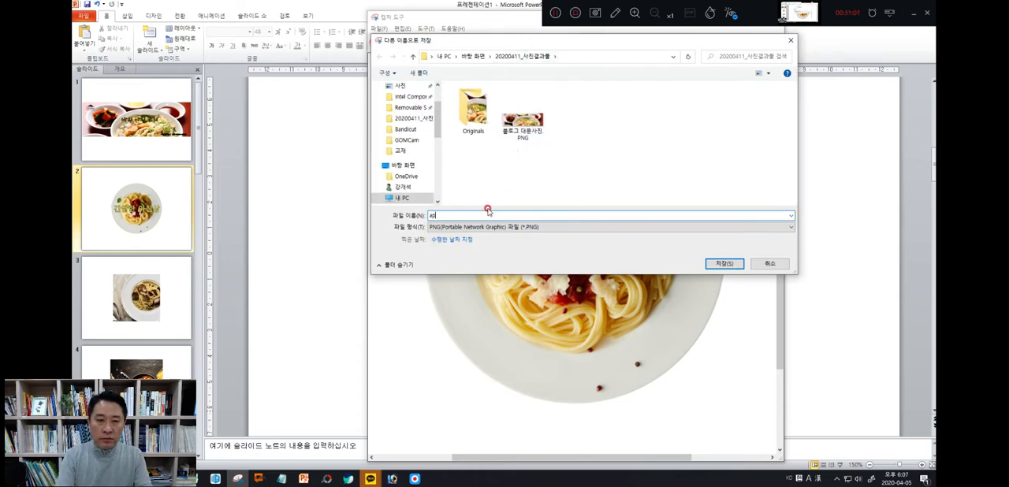
text(스)
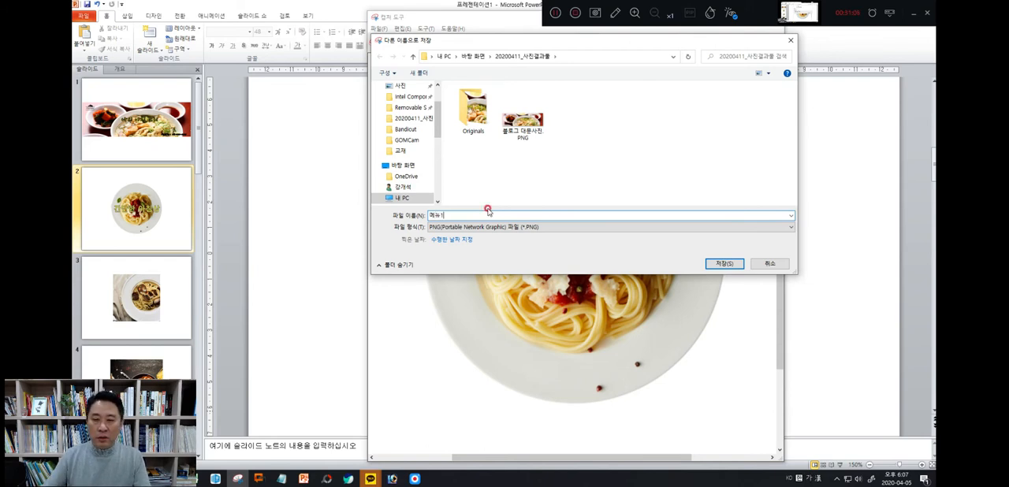
click(719, 265)
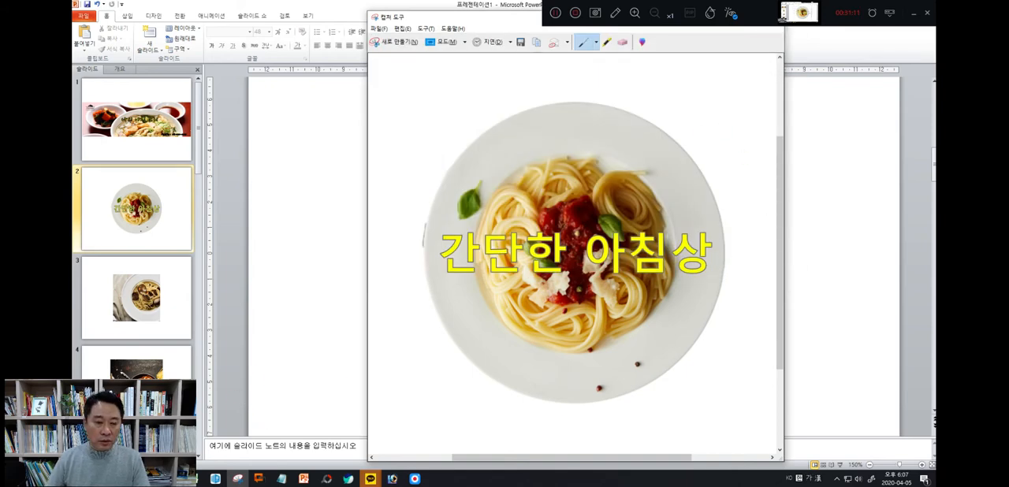
Switch to the textbook PDF sns마케팅실무.pdf, check the 메뉴화면 pixel dimensions on page 26, and minimise the document
click(189, 478)
scroll(534, 204, up, 15)
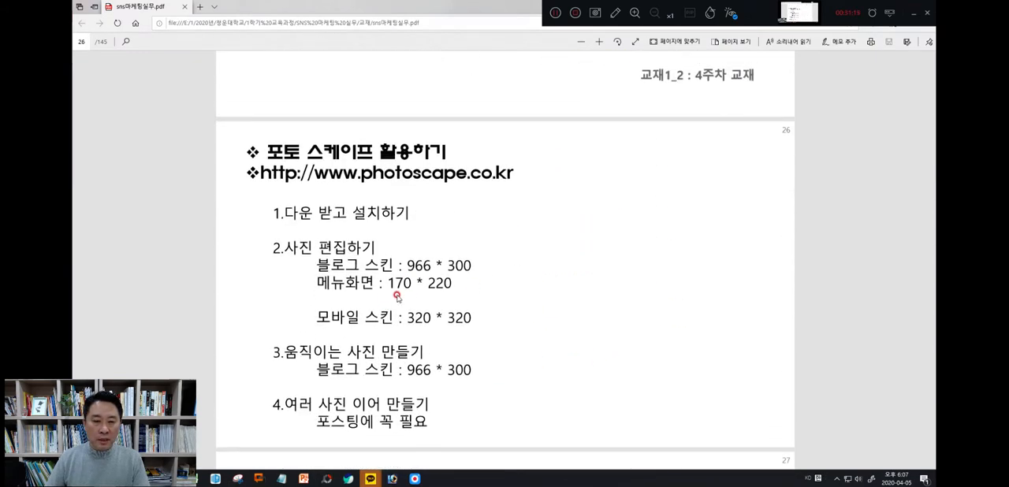
drag(424, 285, 457, 283)
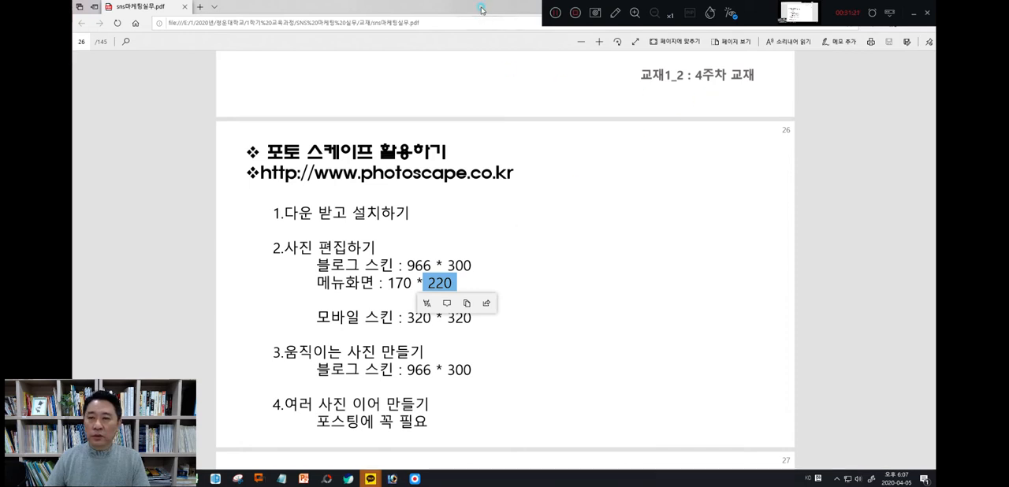
drag(482, 10, 479, 58)
click(693, 58)
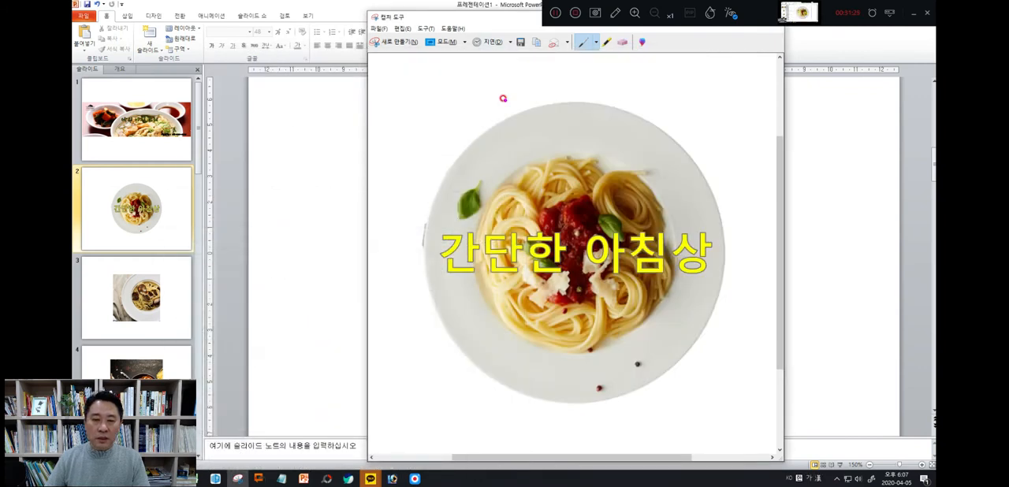
Switch to the PhotoScape editor and open the 메뉴1 image from the 20200411_사진결과물 folder
mouse_move(326, 480)
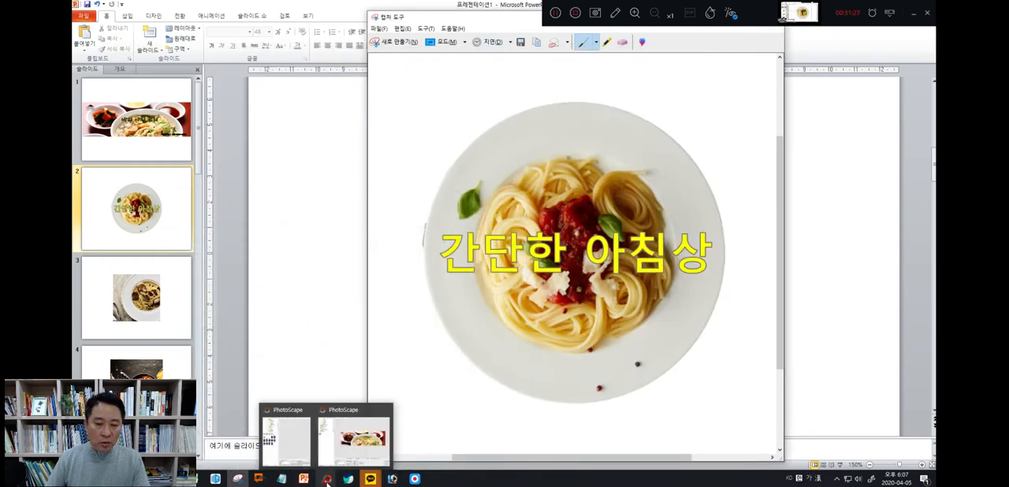
click(353, 440)
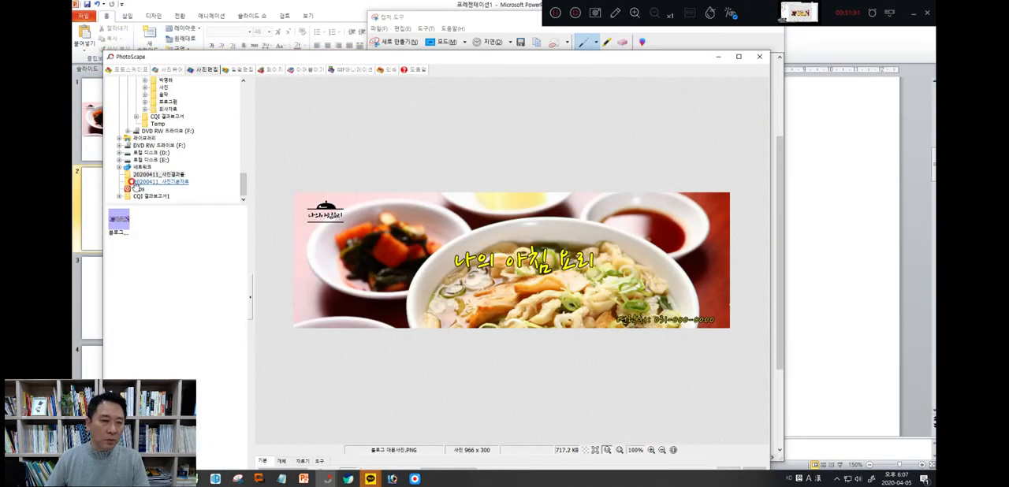
click(152, 177)
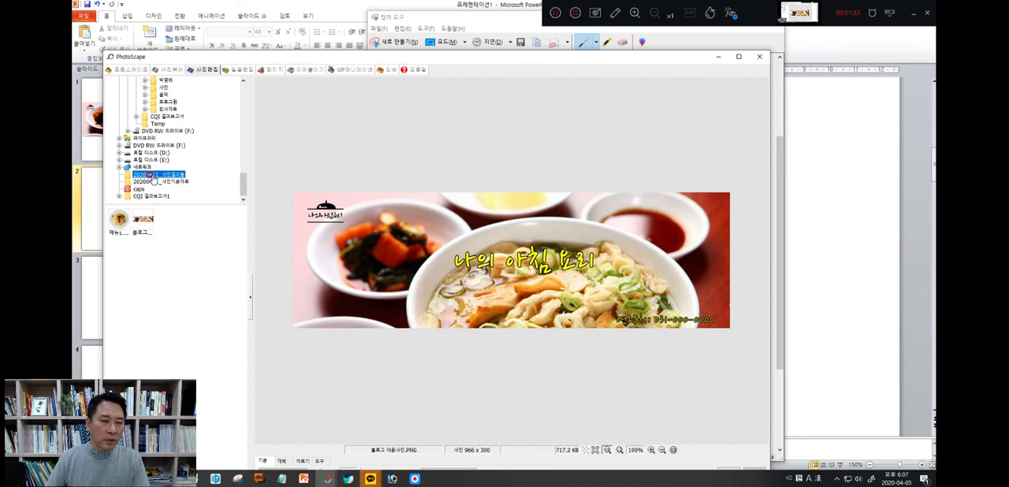
click(119, 223)
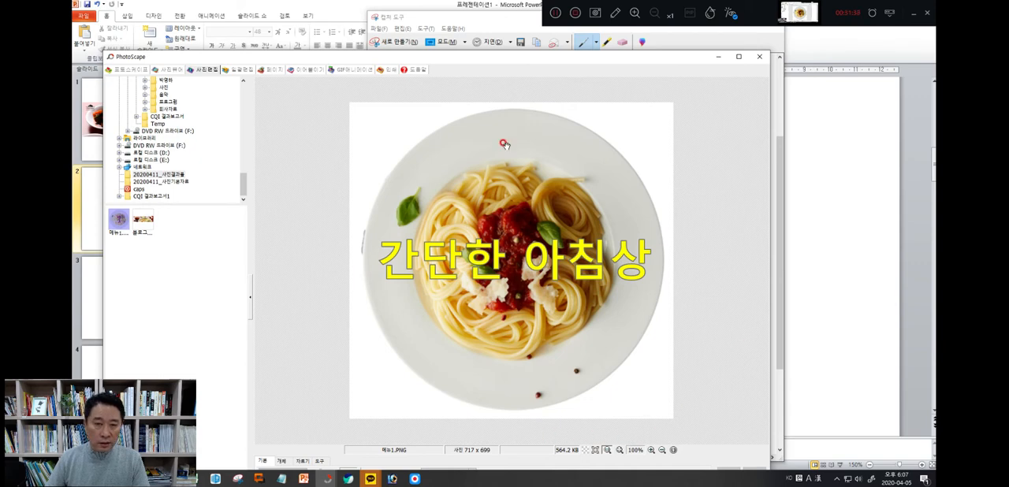
drag(504, 57, 504, 16)
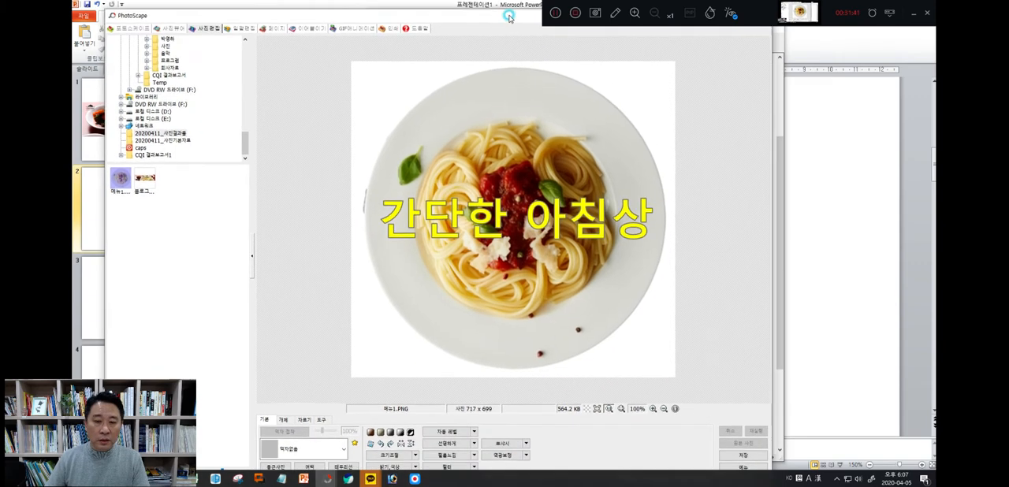
Resize the 메뉴1 image to 170 x 170 pixels with the aspect ratio lock turned off
click(397, 456)
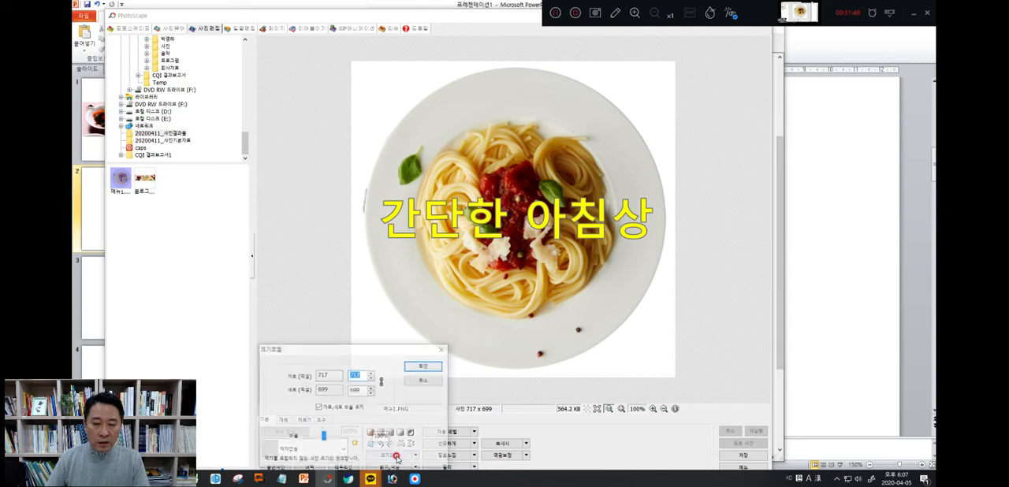
double_click(356, 390)
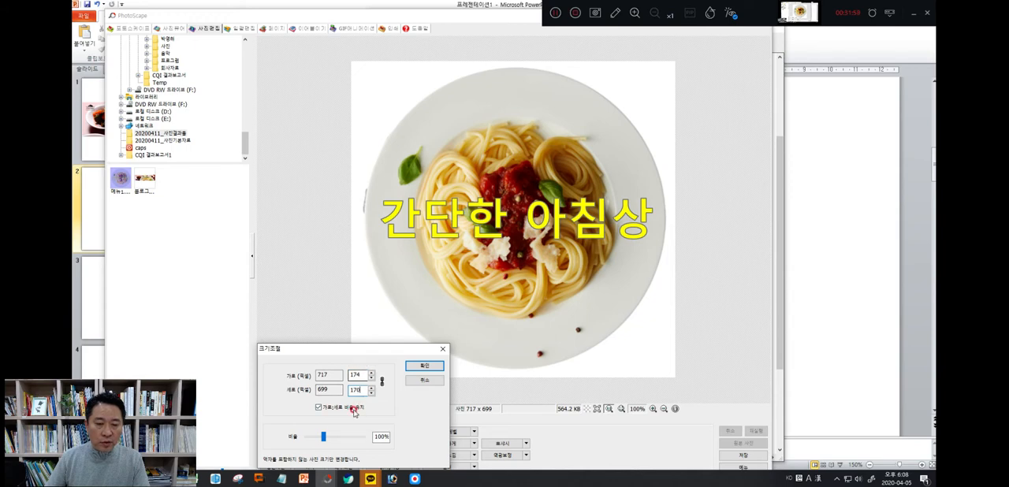
click(317, 409)
double_click(356, 375)
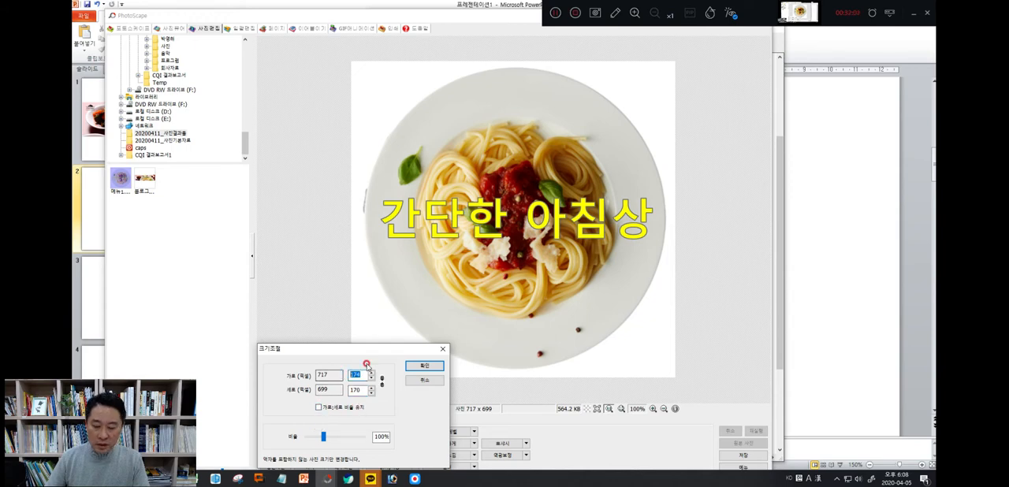
text(1)
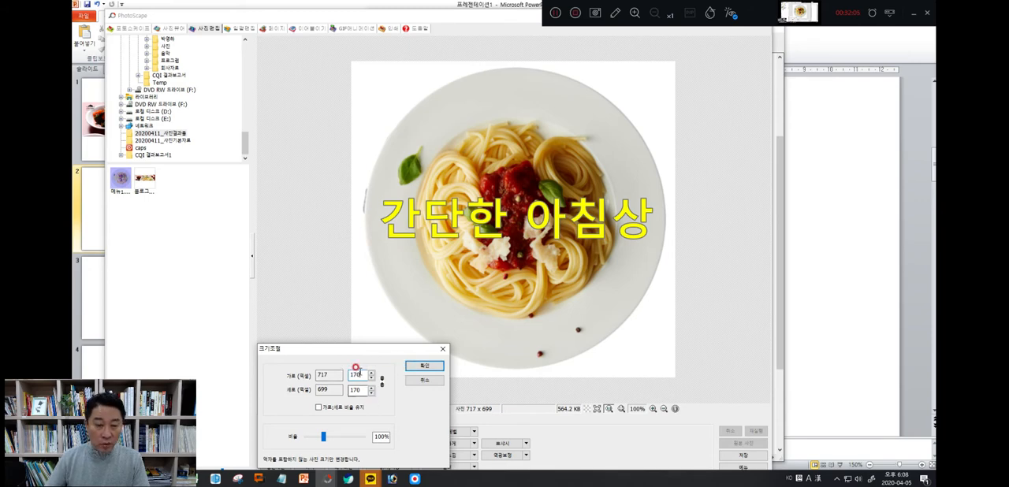
click(418, 366)
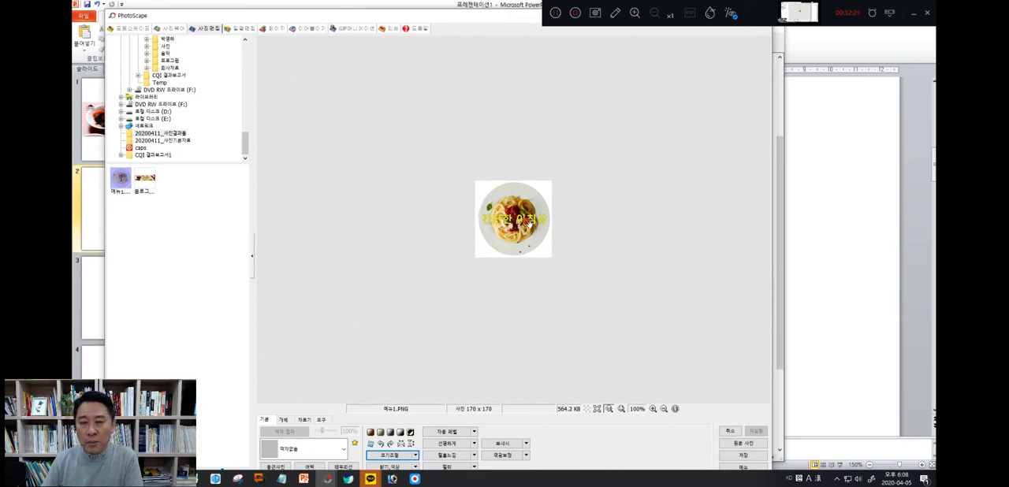
Minimise PhotoScape and the Snipping Tool to return to the spaghetti slide in PowerPoint
drag(497, 19, 494, 58)
click(715, 55)
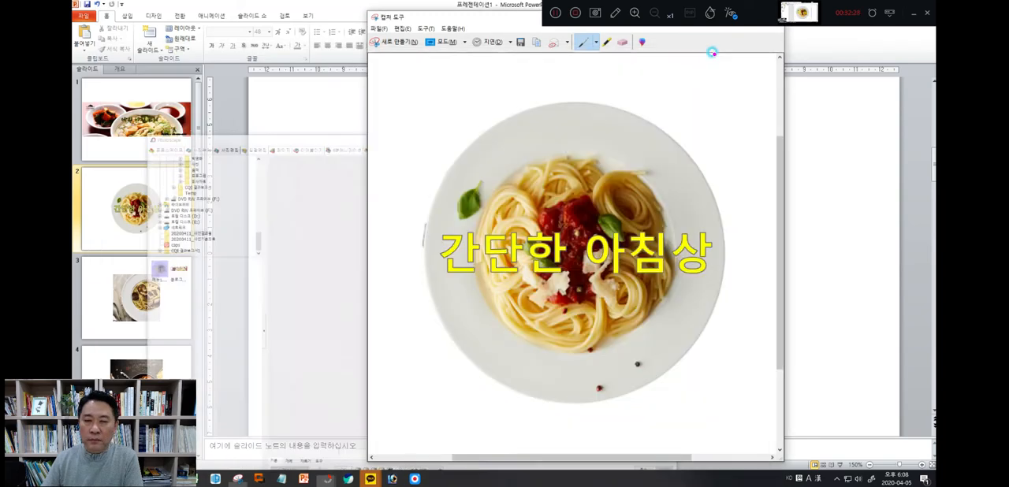
click(715, 55)
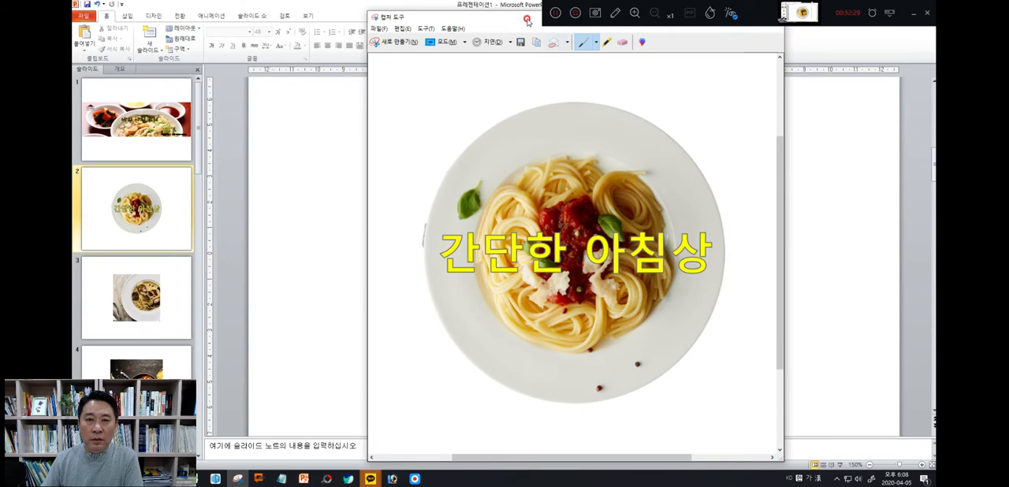
drag(520, 21, 510, 73)
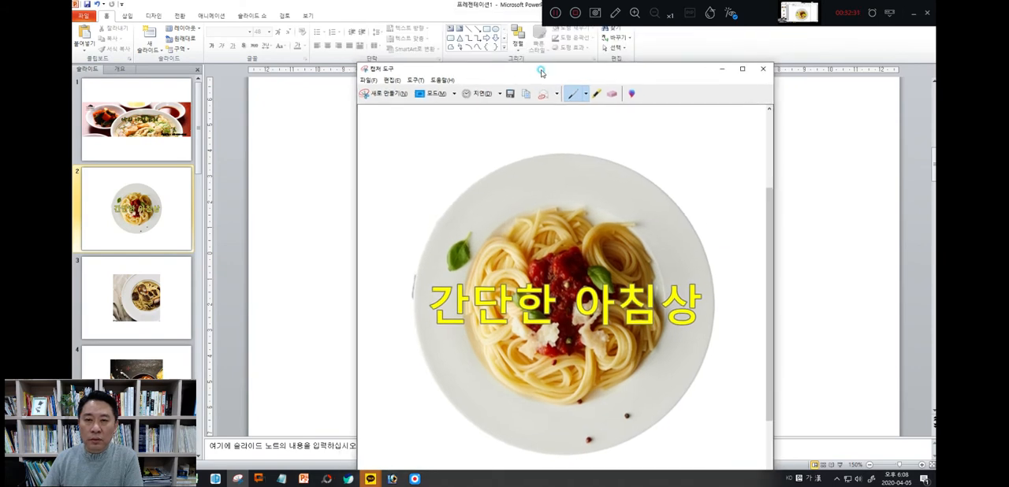
click(722, 72)
Select the 간단한 아침상 text and view the additional font colours, keeping yellow
click(514, 252)
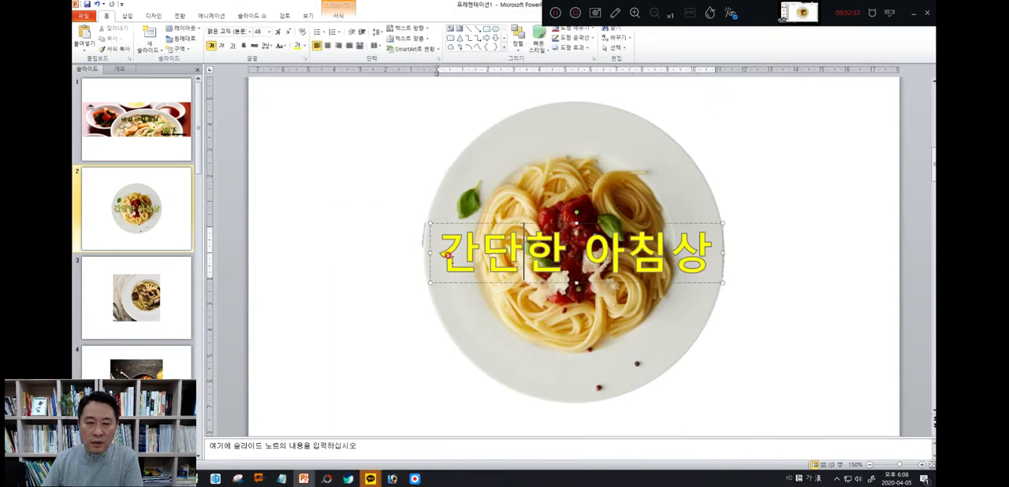
click(434, 255)
drag(434, 255, 659, 258)
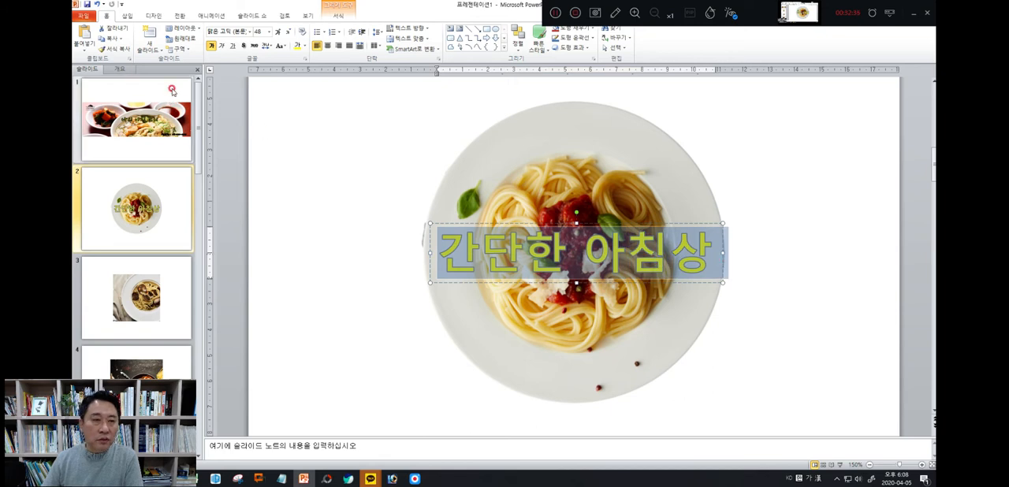
click(306, 45)
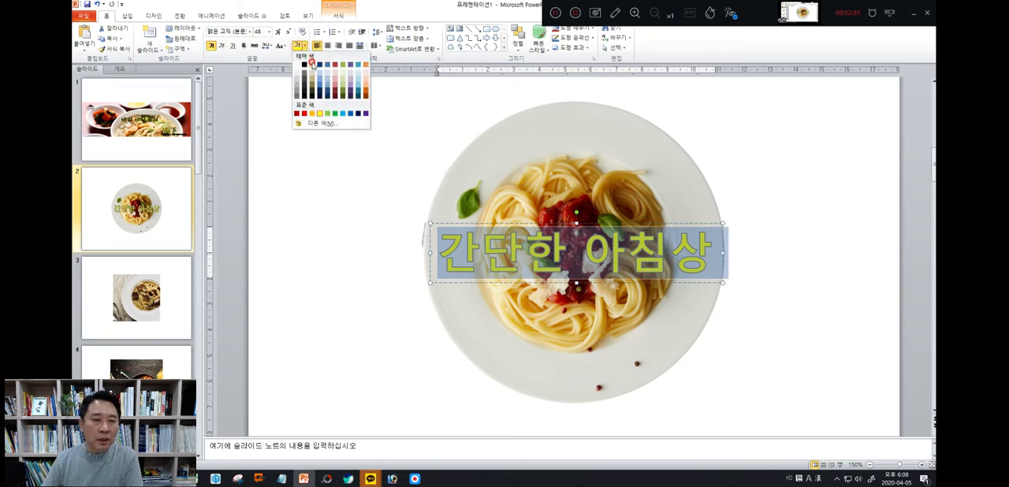
click(325, 124)
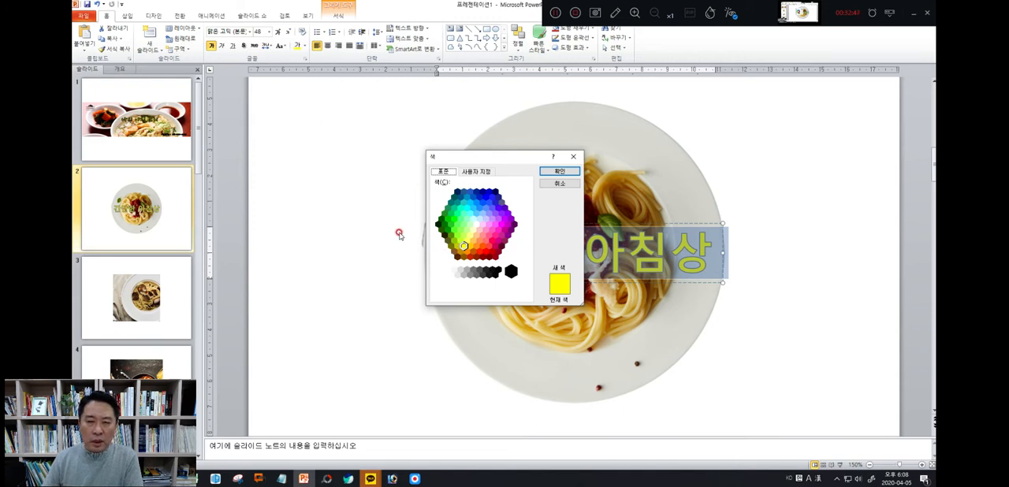
click(578, 174)
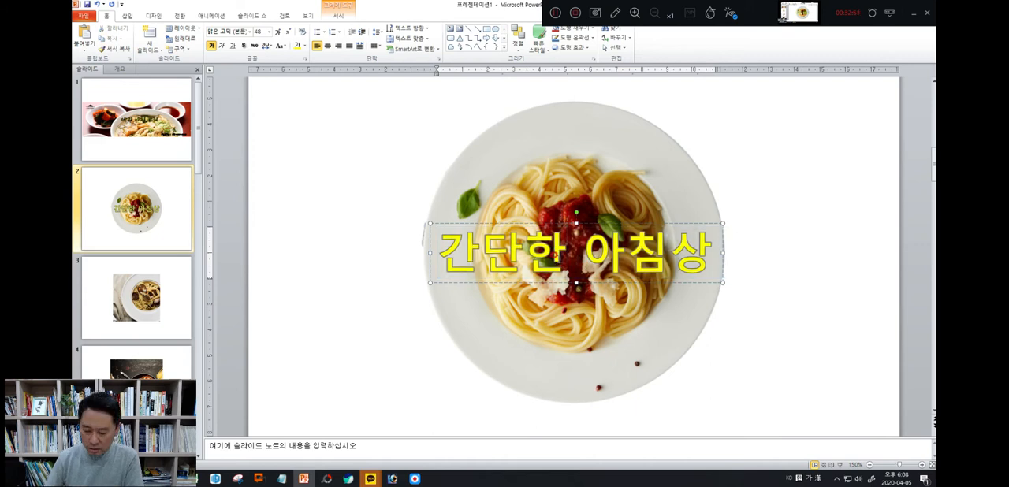
Split the caption into two lines, with 간단한 on the first and 아침상 on the second
key(Delete)
key(Delete)
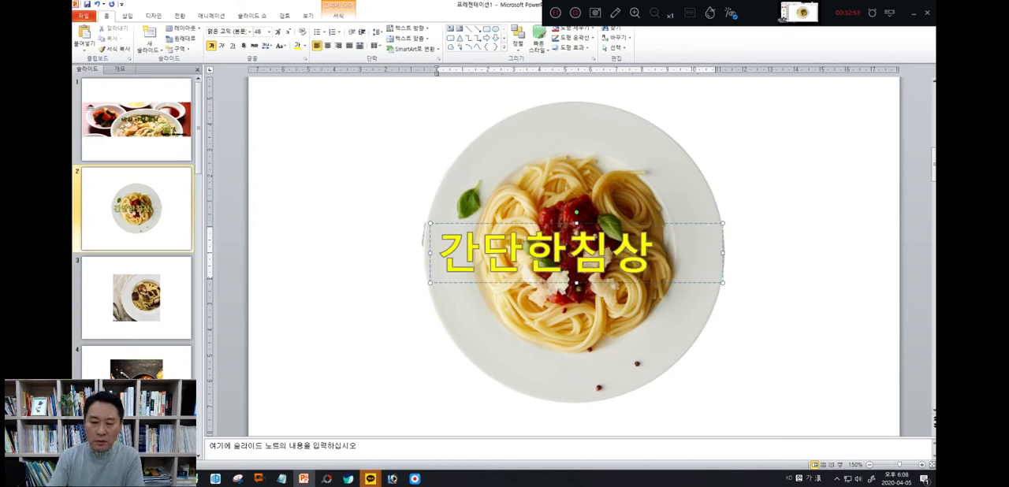
key(Return)
text(차)
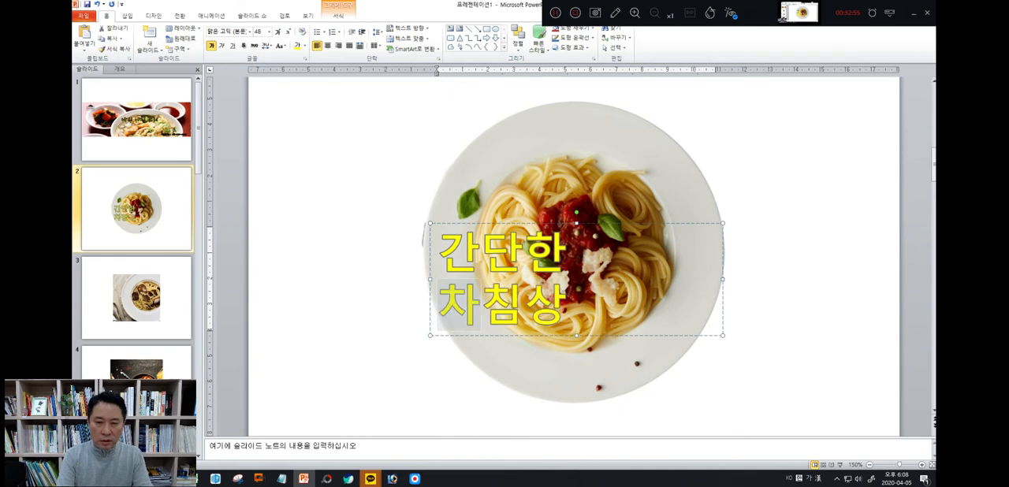
key(BackSpace)
key(BackSpace)
text(참)
key(BackSpace)
key(BackSpace)
key(BackSpace)
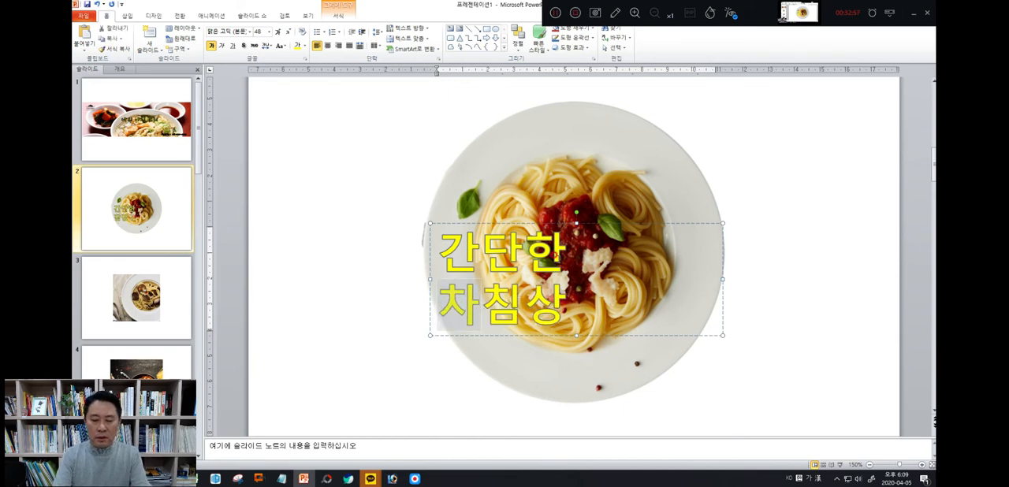
text(ㅇㅏ)
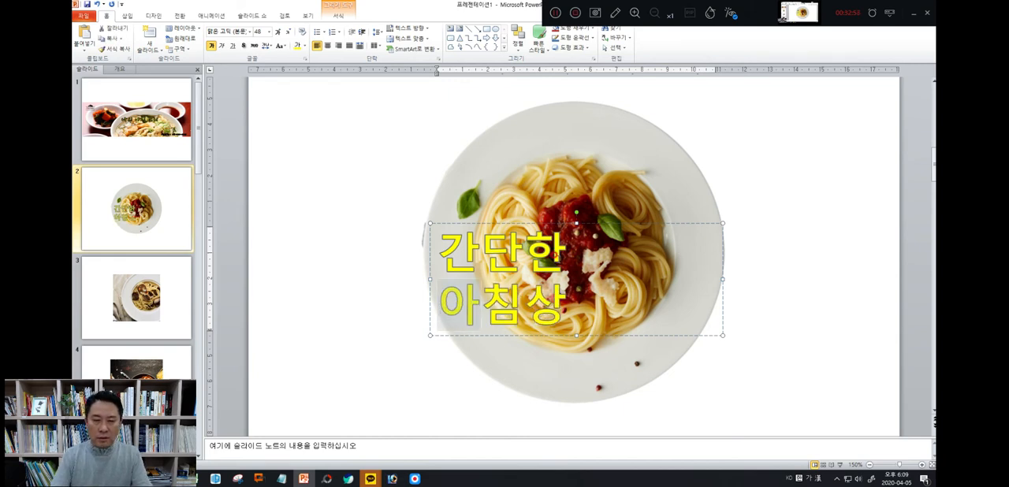
Enlarge the two-line 간단한 아침상 caption to 72 pt
click(536, 223)
click(278, 31)
click(277, 32)
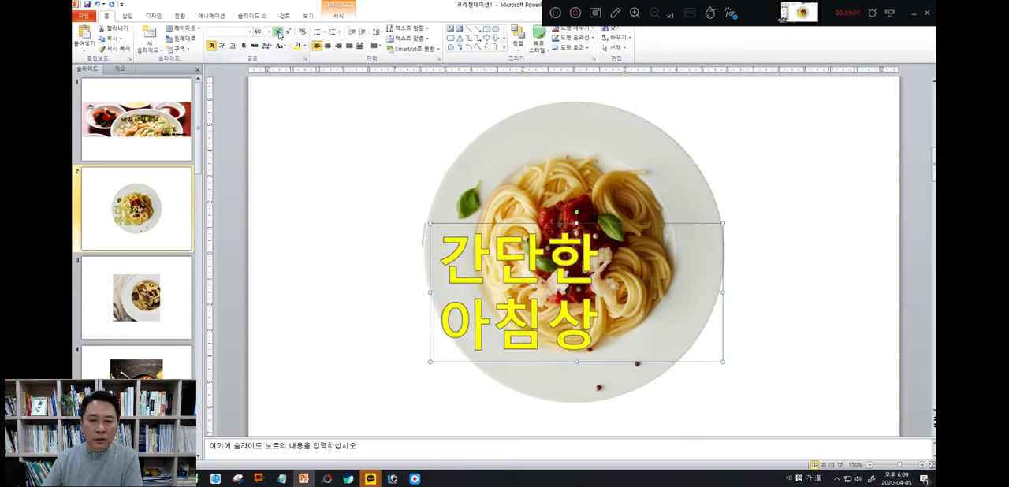
click(277, 31)
click(277, 31)
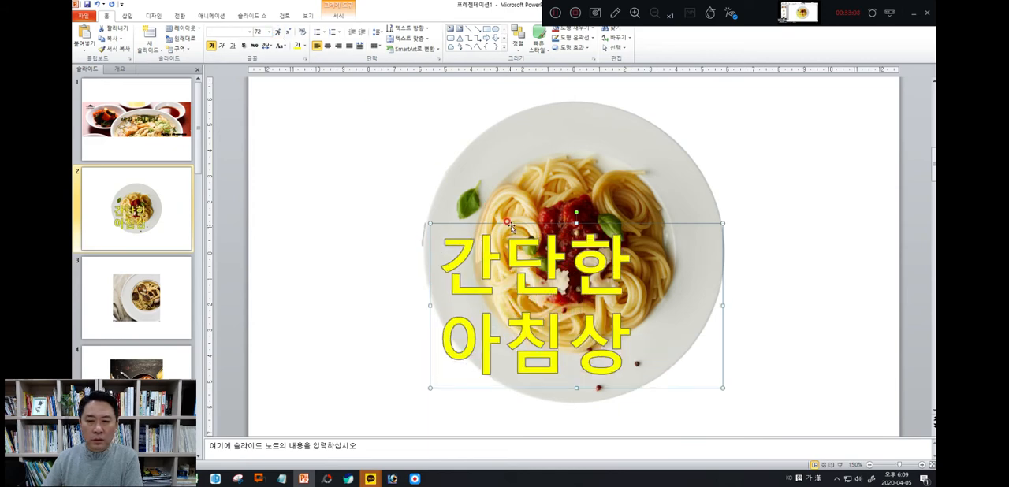
Centre-align the caption and move its text box over the middle of the plate
drag(512, 224, 548, 181)
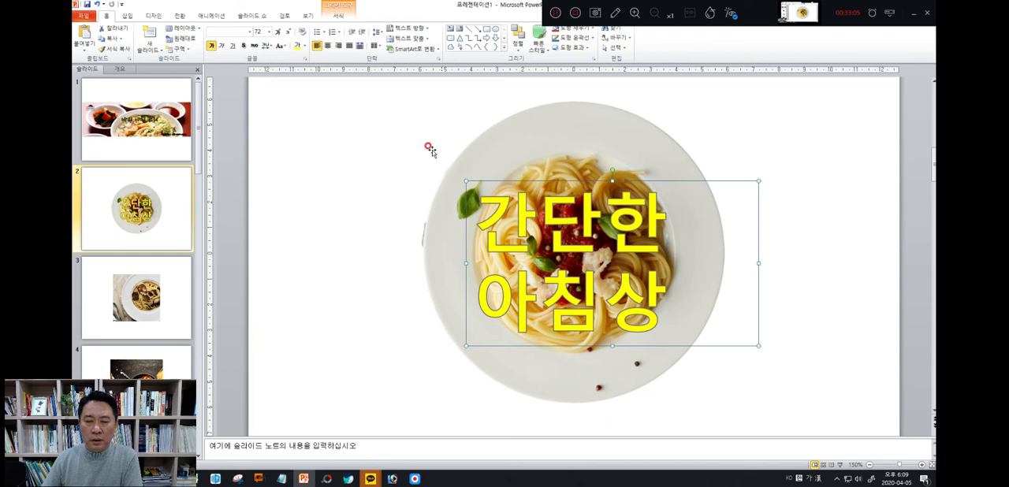
click(327, 45)
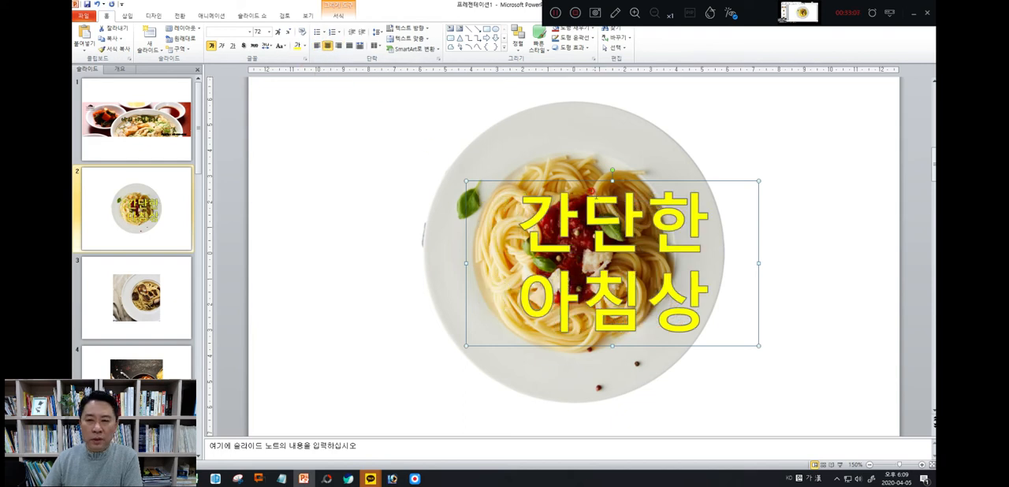
drag(621, 179, 594, 179)
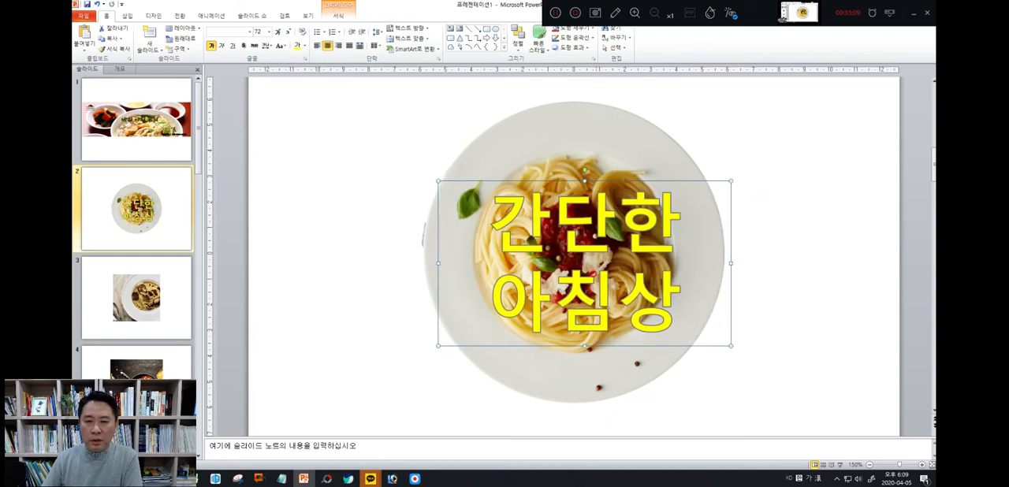
key(Left)
key(Left)
key(Left)
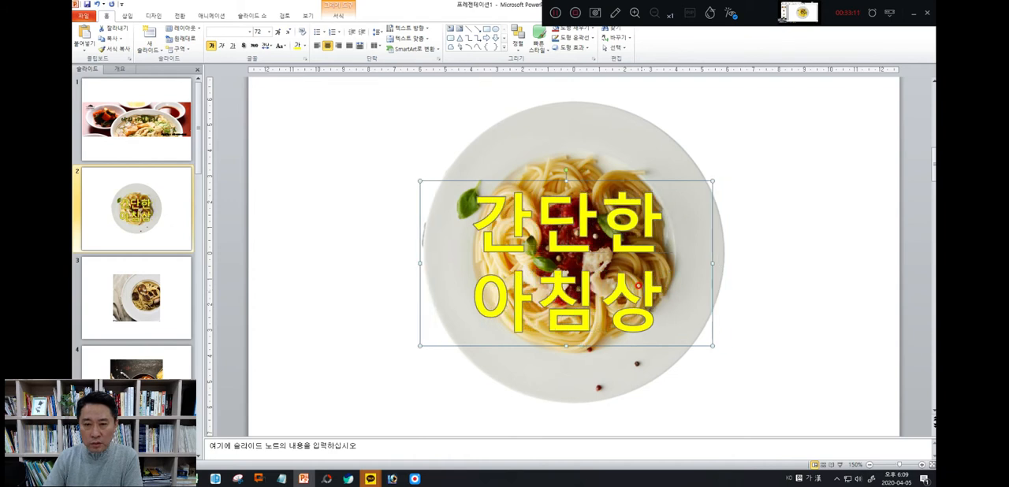
key(Up)
key(Up)
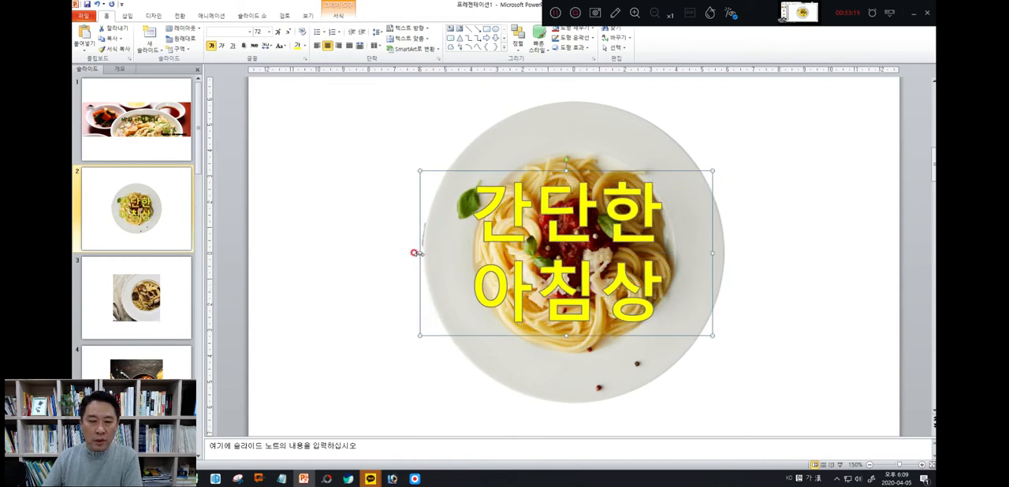
Narrow the caption's text box from both sides so the text sits centred on the plate
drag(420, 252, 445, 251)
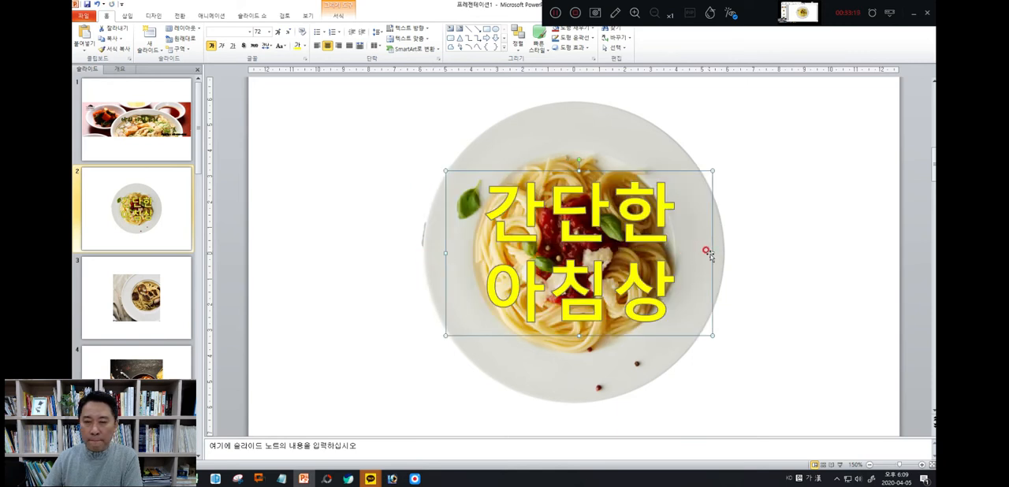
drag(712, 252, 707, 251)
click(754, 260)
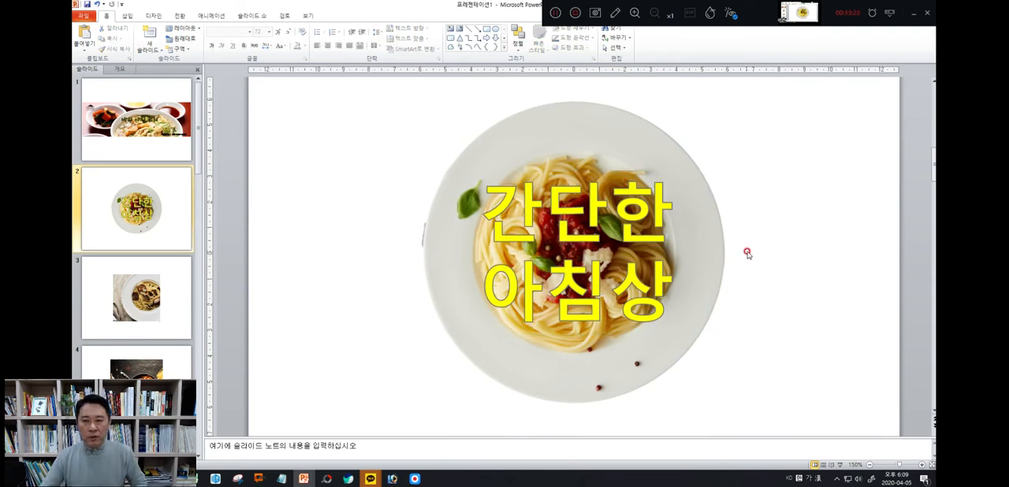
click(570, 103)
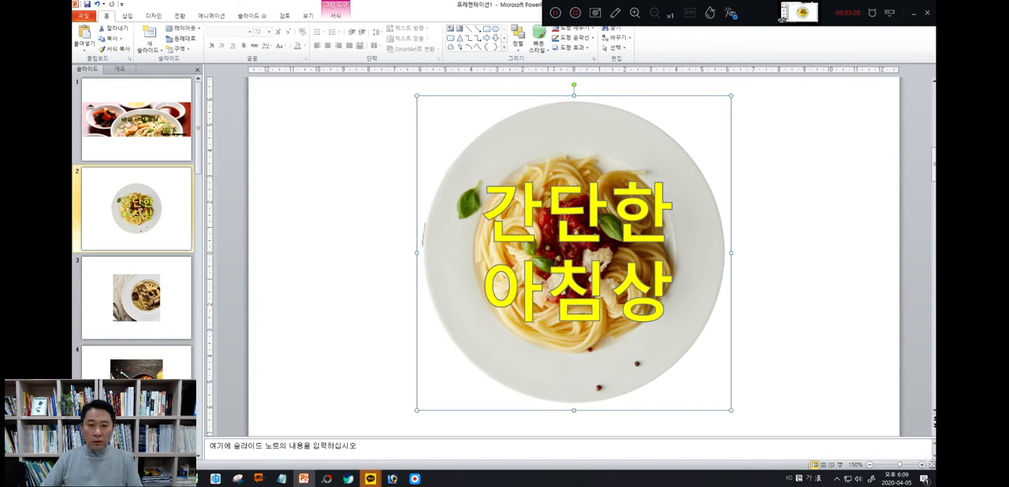
shift+click(558, 236)
right_click(560, 239)
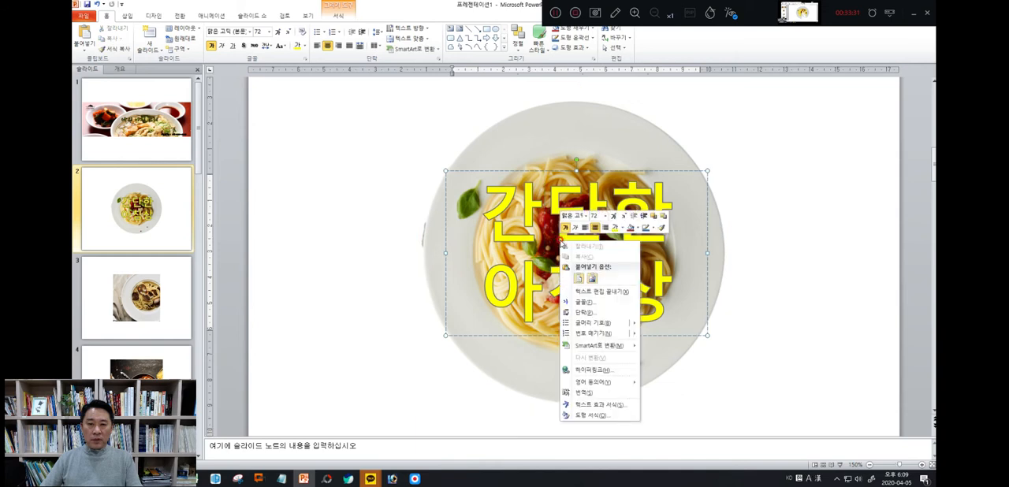
click(494, 140)
click(400, 136)
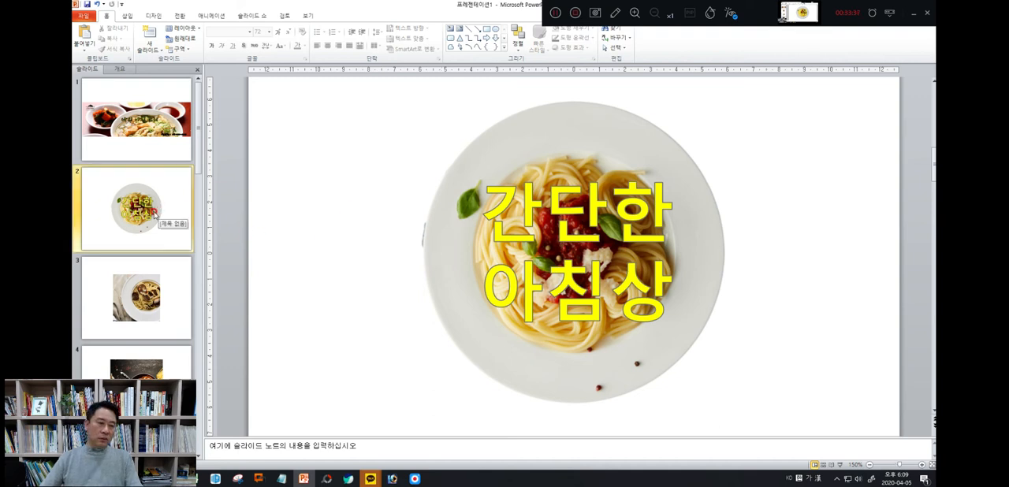
Change the font colour of both lines of the 간단한 아침상 caption to black
click(517, 204)
drag(482, 206, 667, 287)
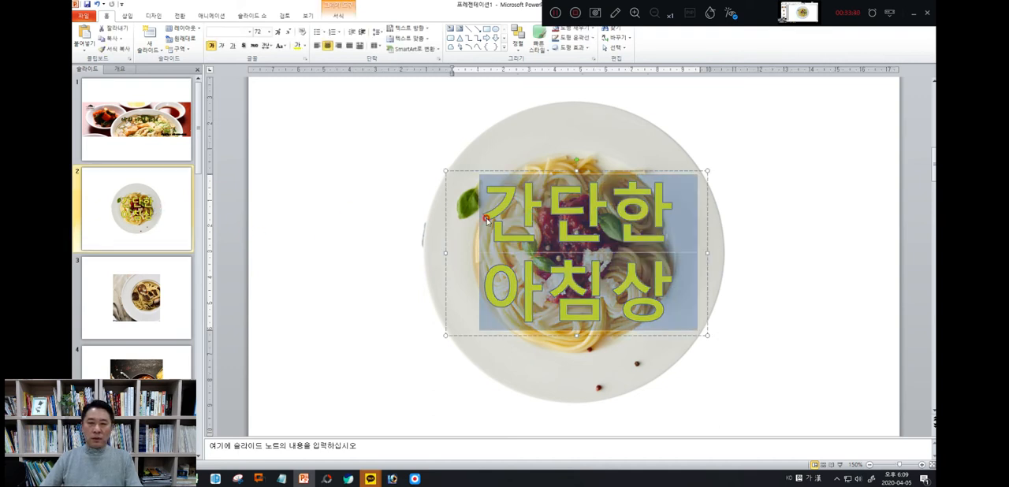
click(305, 47)
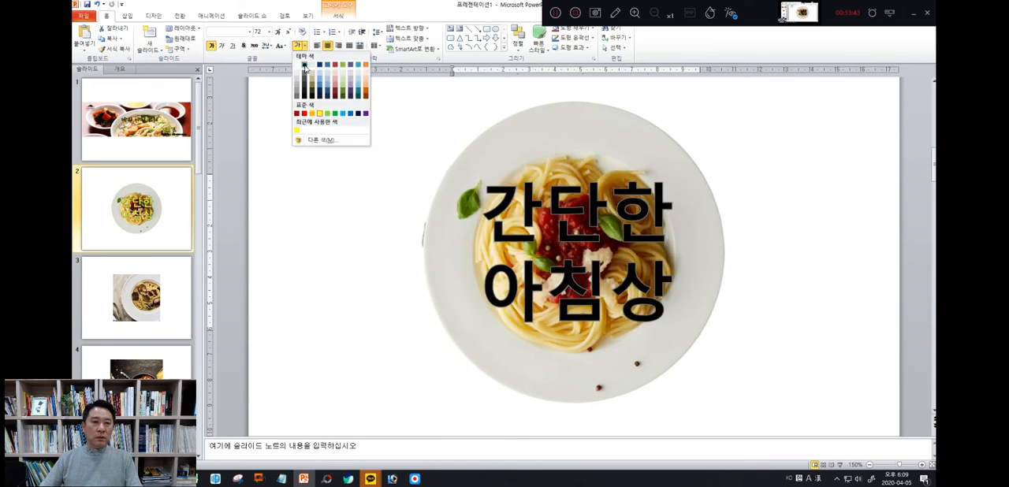
click(306, 64)
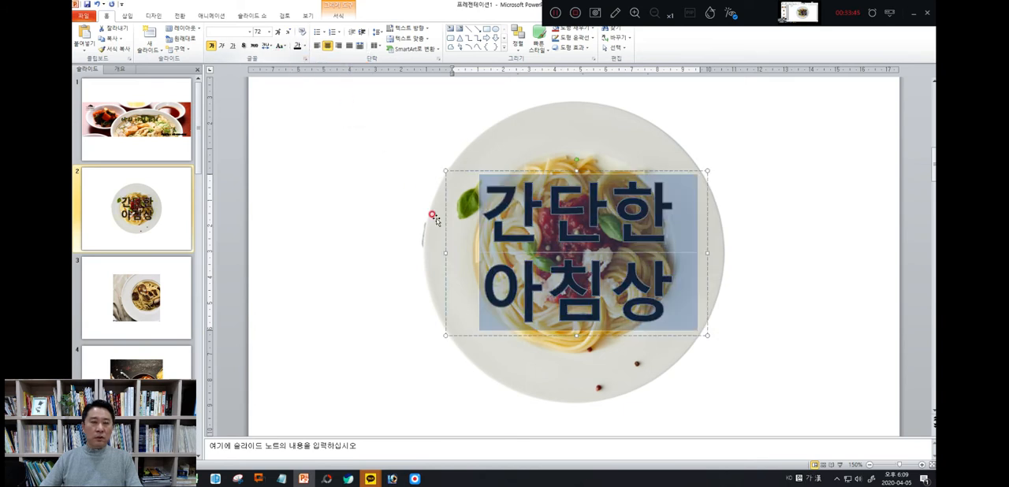
right_click(522, 218)
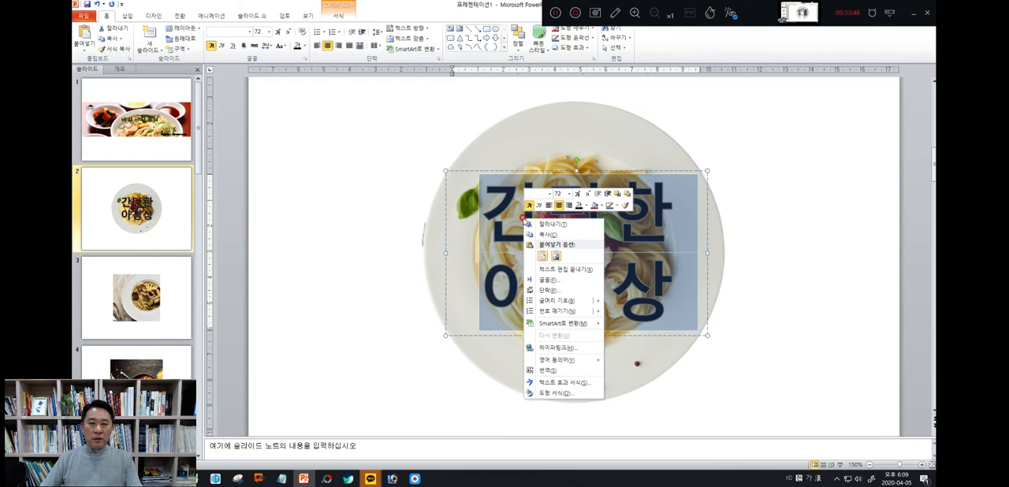
click(540, 393)
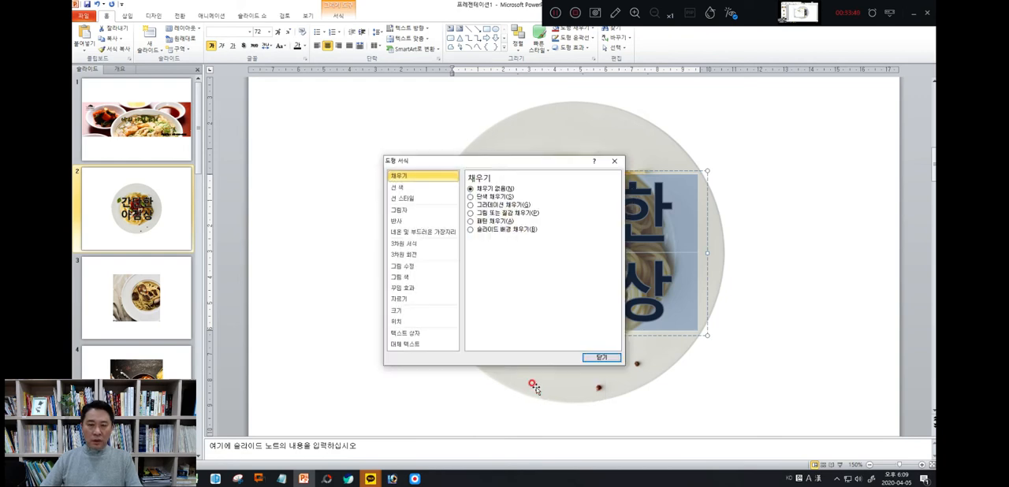
click(599, 357)
Set the text outline of the 간단한 아침상 caption to white
right_click(606, 307)
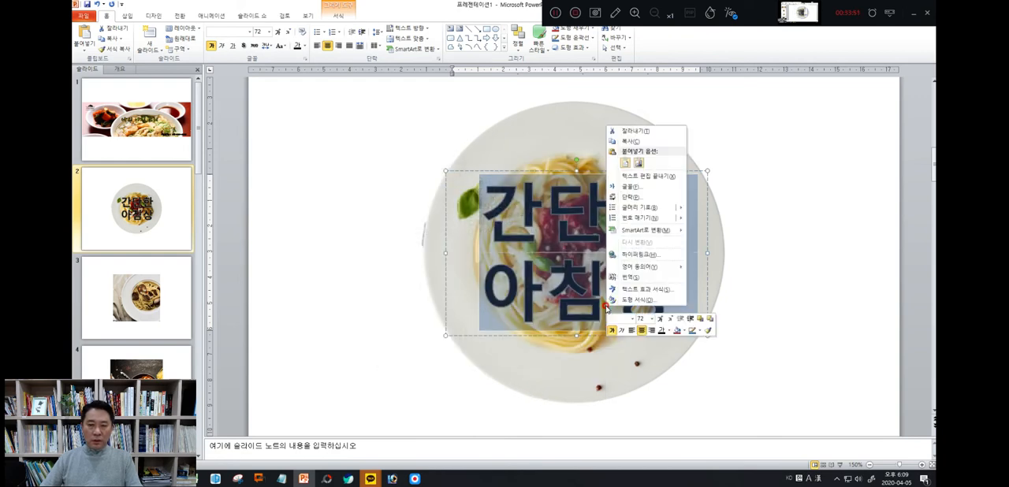
click(627, 289)
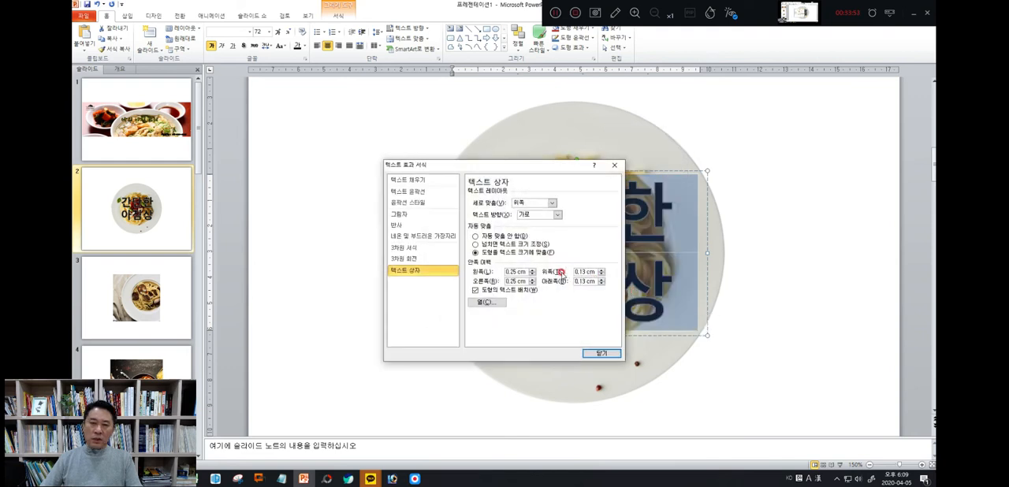
click(410, 192)
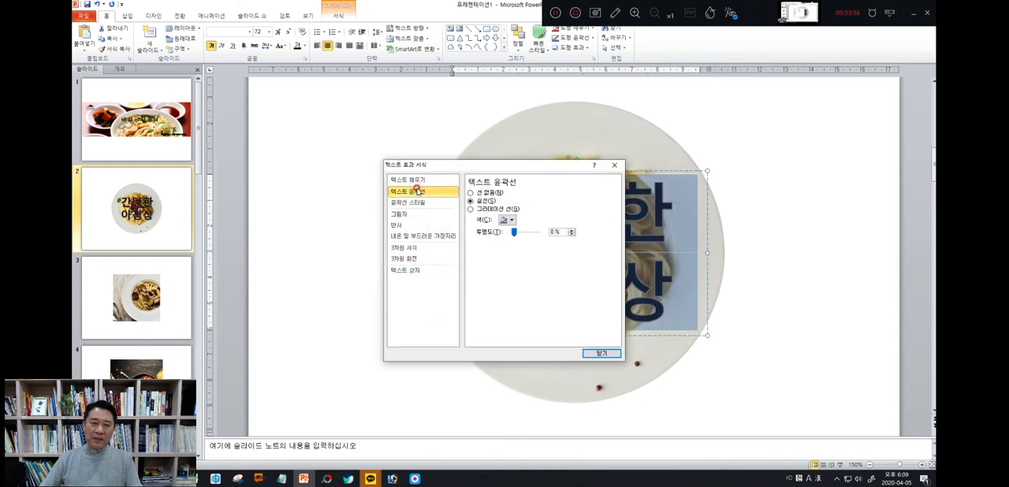
click(508, 221)
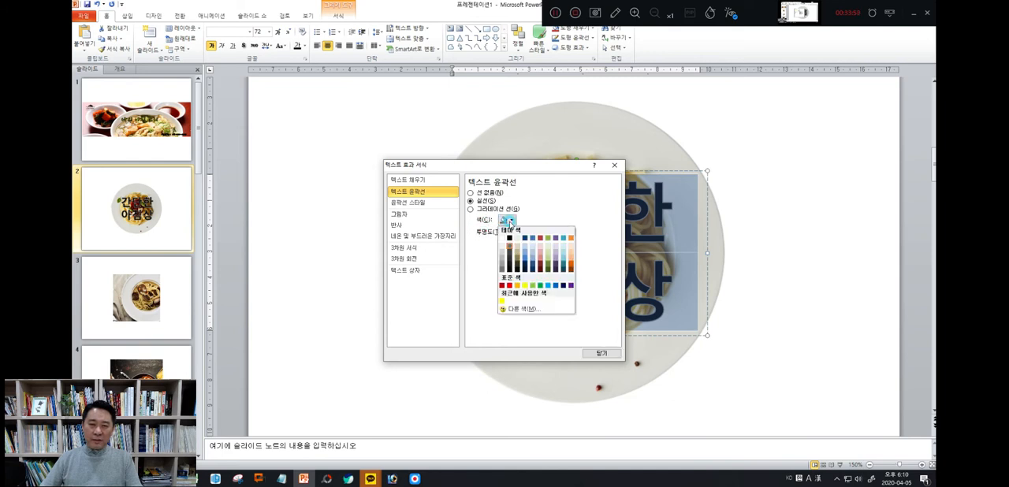
click(504, 239)
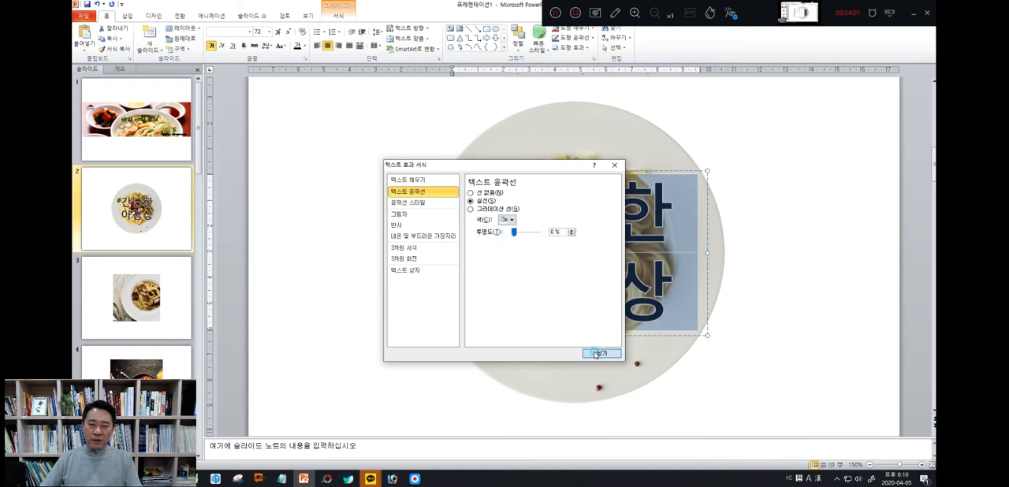
click(598, 353)
Change the text outline colour of the black 간단한 아침상 caption to yellow and deselect the caption
right_click(539, 215)
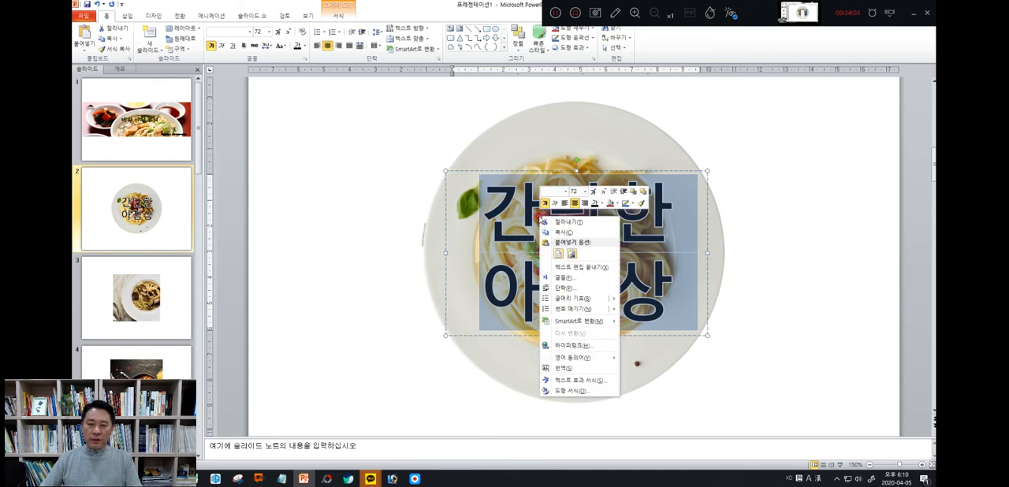
click(562, 382)
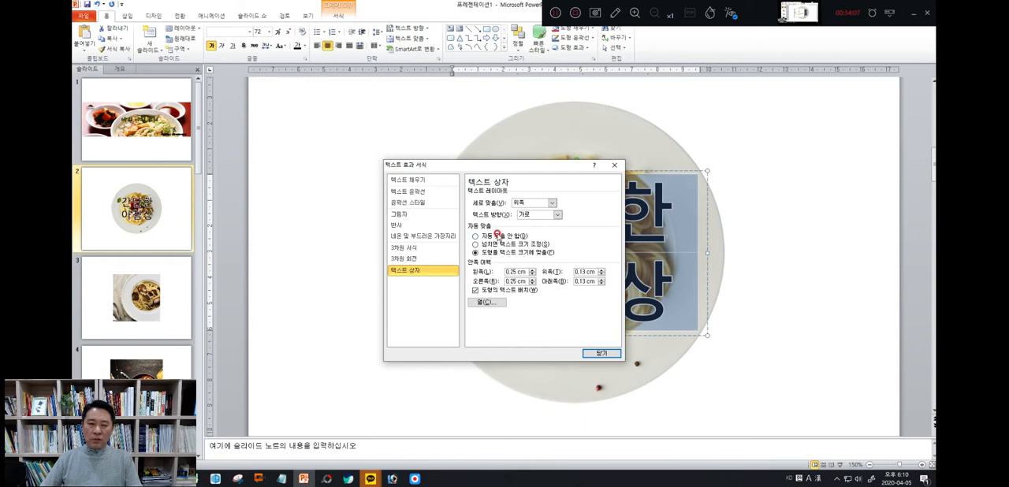
click(418, 192)
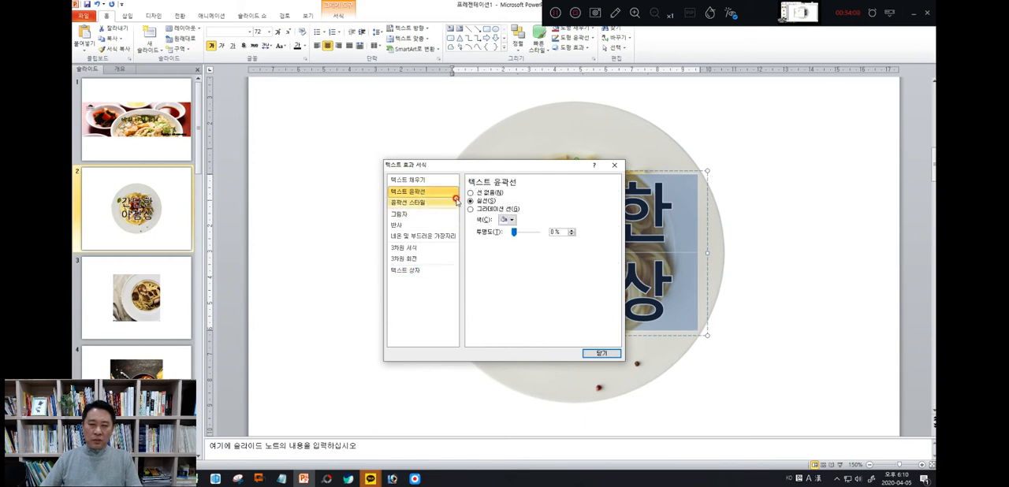
click(508, 221)
click(523, 288)
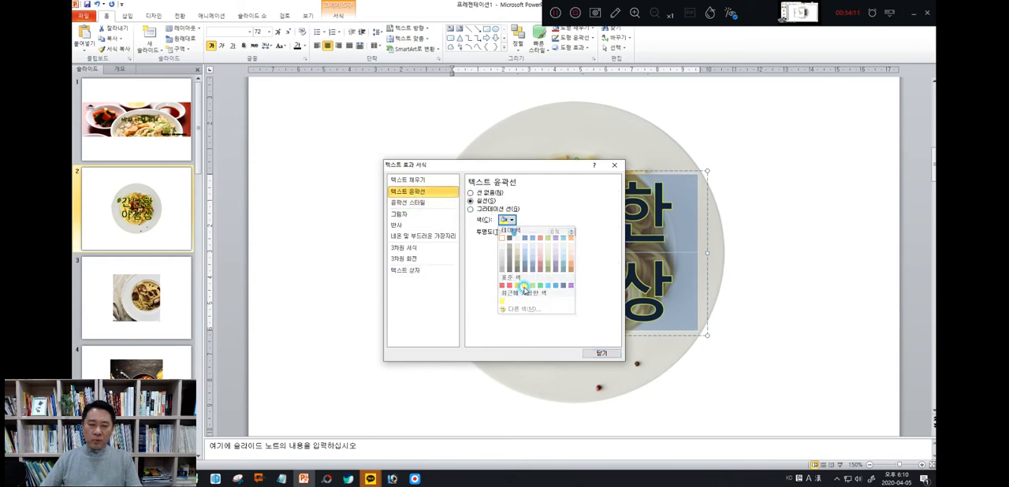
click(588, 354)
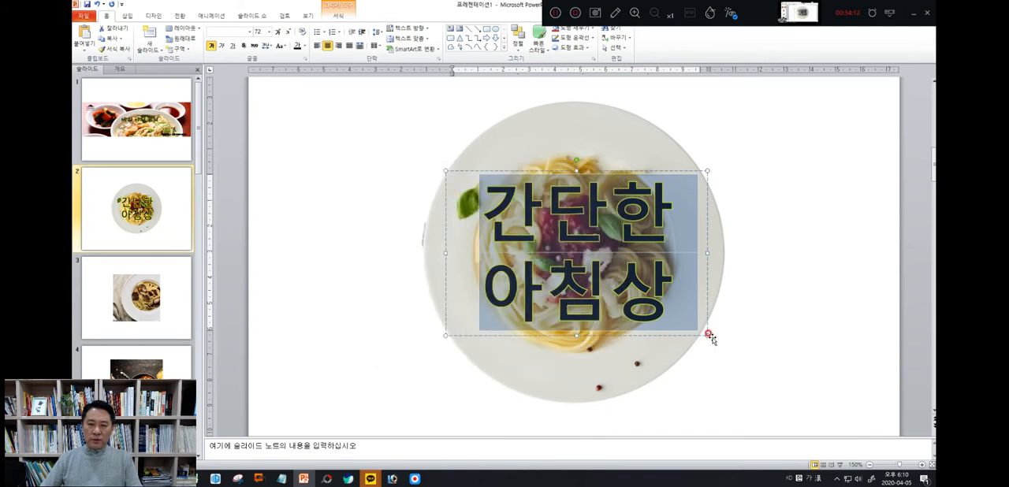
click(829, 338)
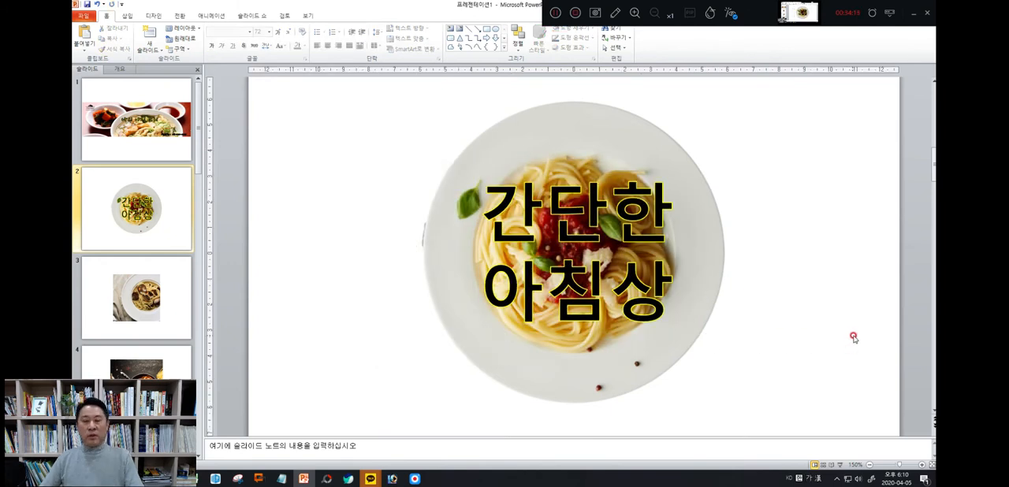
click(510, 220)
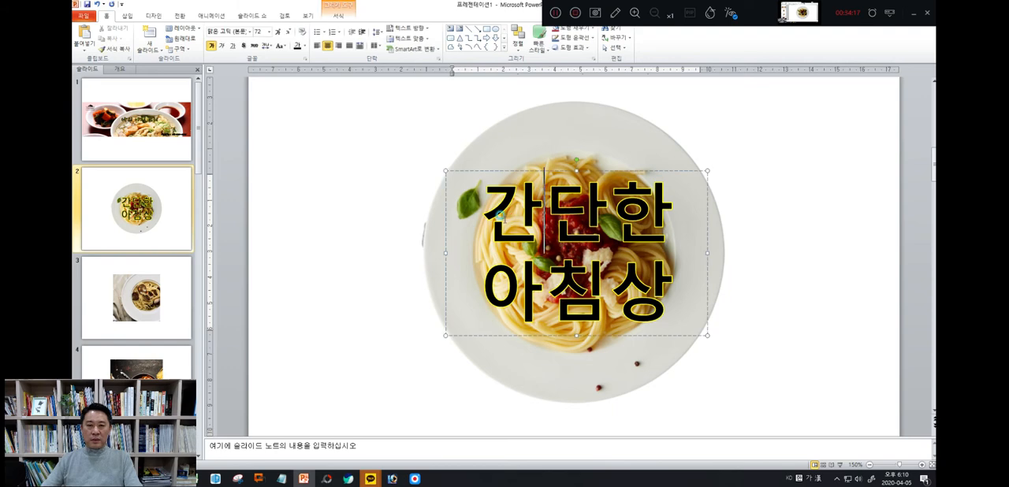
click(793, 315)
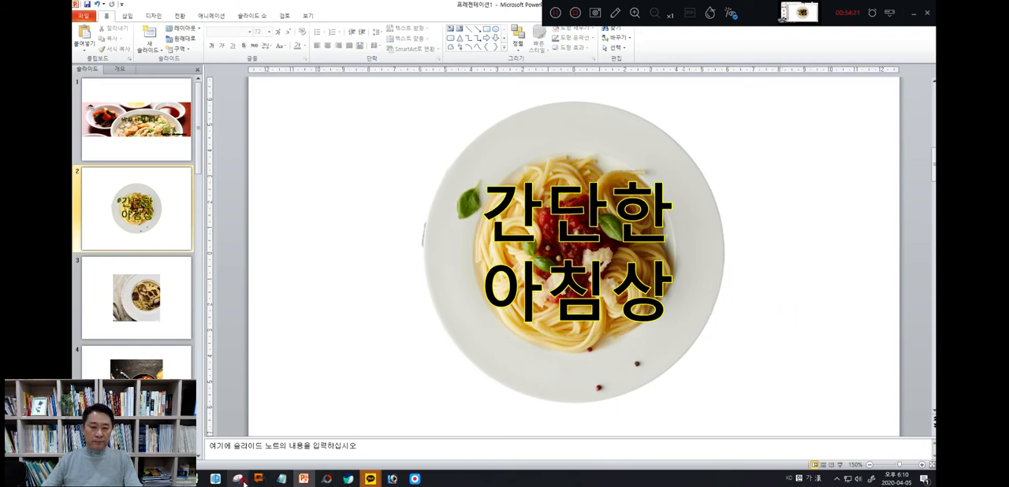
Capture the square area around the captioned plate on the slide with the Snipping Tool
click(238, 480)
click(384, 93)
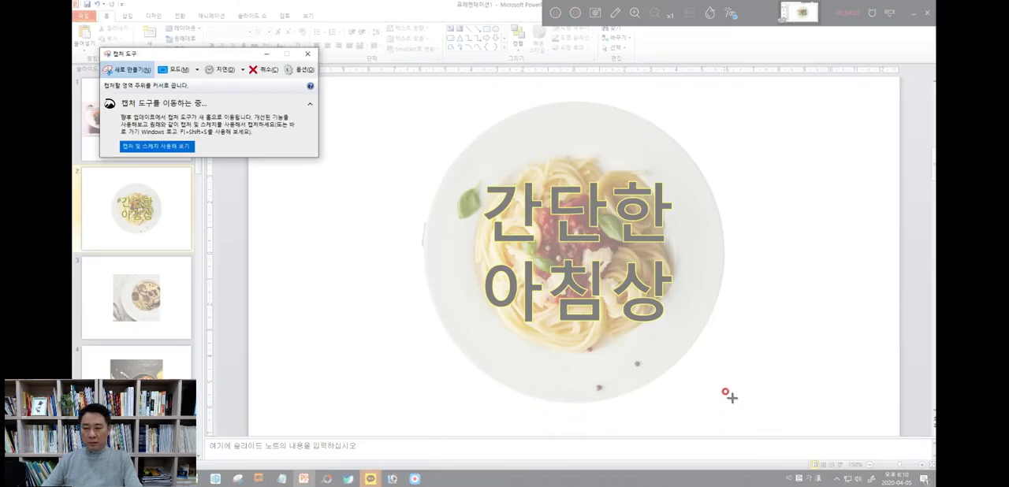
drag(735, 396, 526, 365)
click(505, 312)
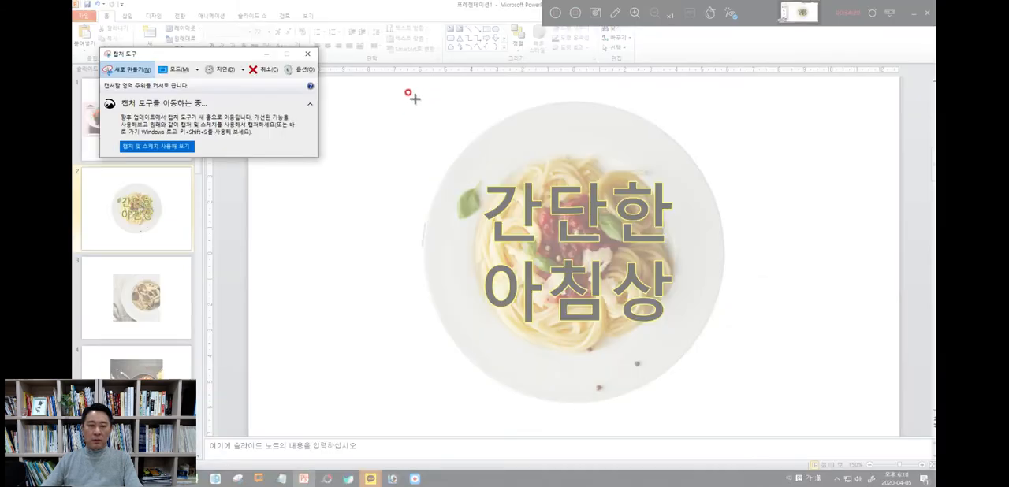
drag(414, 99, 727, 406)
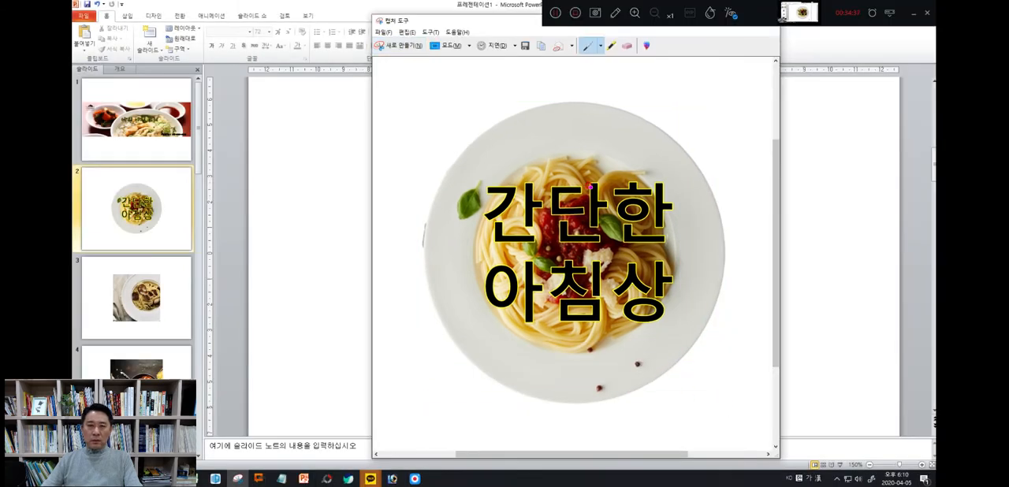
Save the capture over the existing 메뉴1.PNG in the 20200411_사진결과물 folder and minimise the Snipping Tool
click(524, 47)
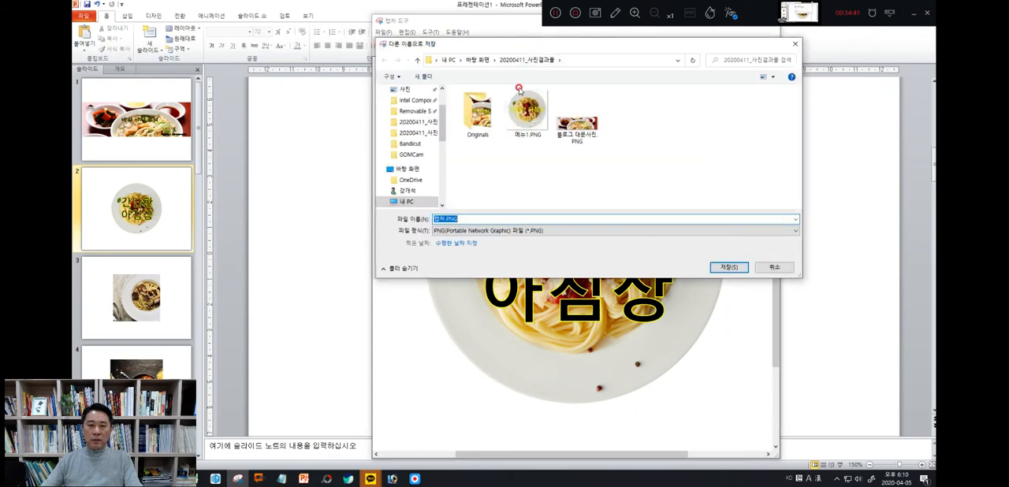
click(518, 90)
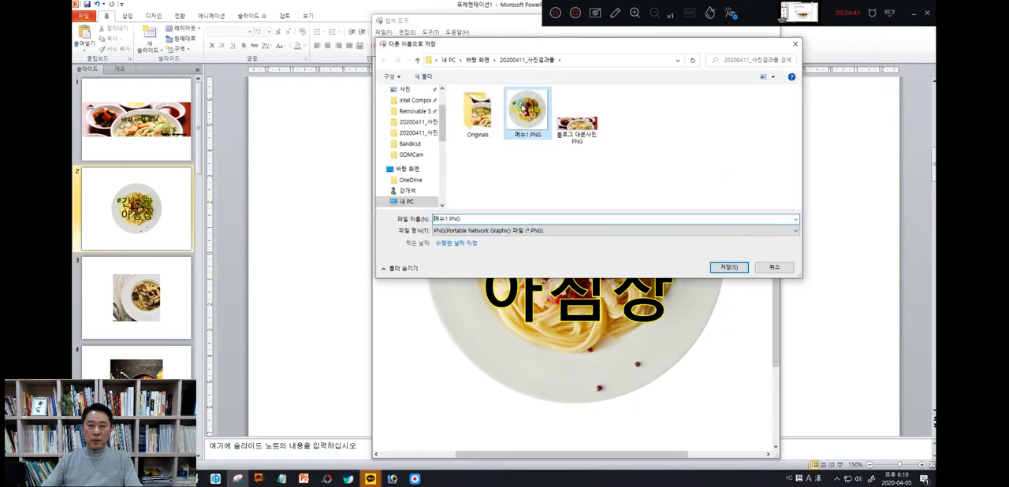
click(711, 263)
click(521, 244)
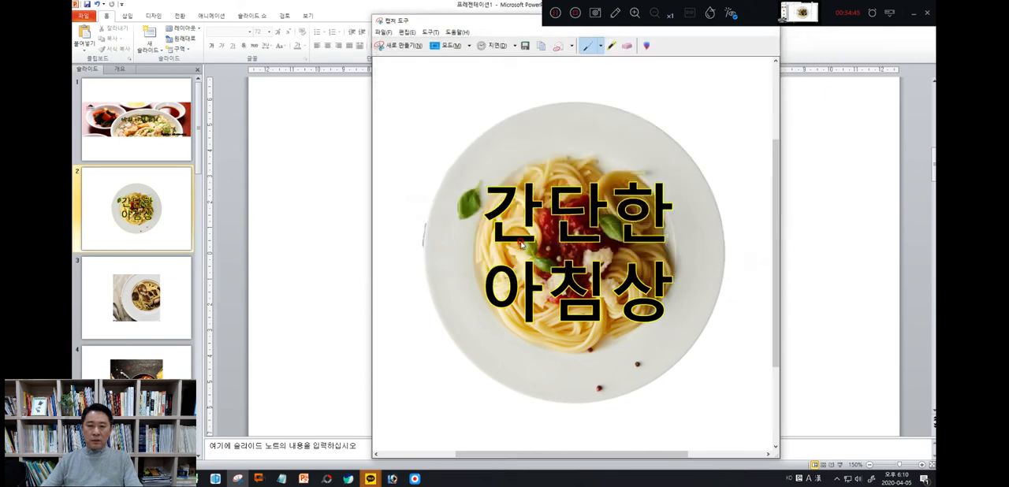
drag(524, 24, 505, 57)
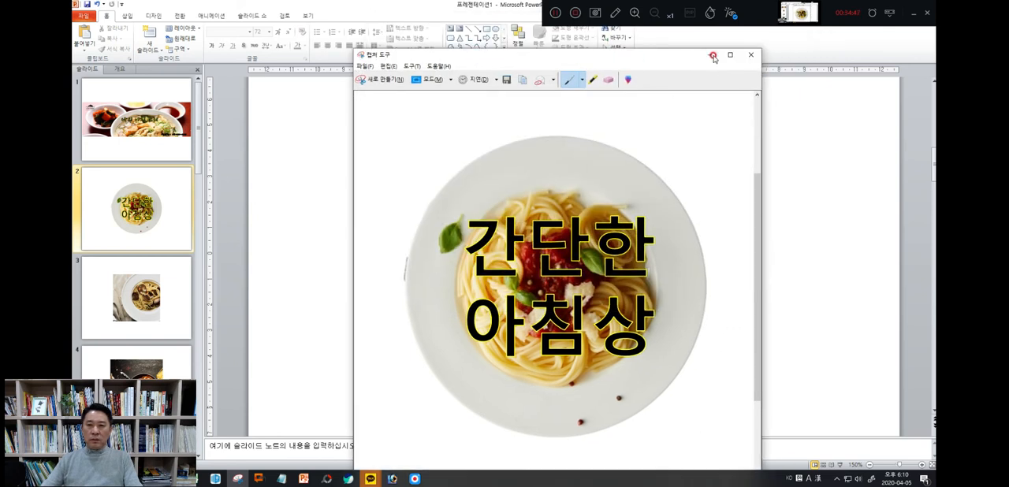
click(236, 479)
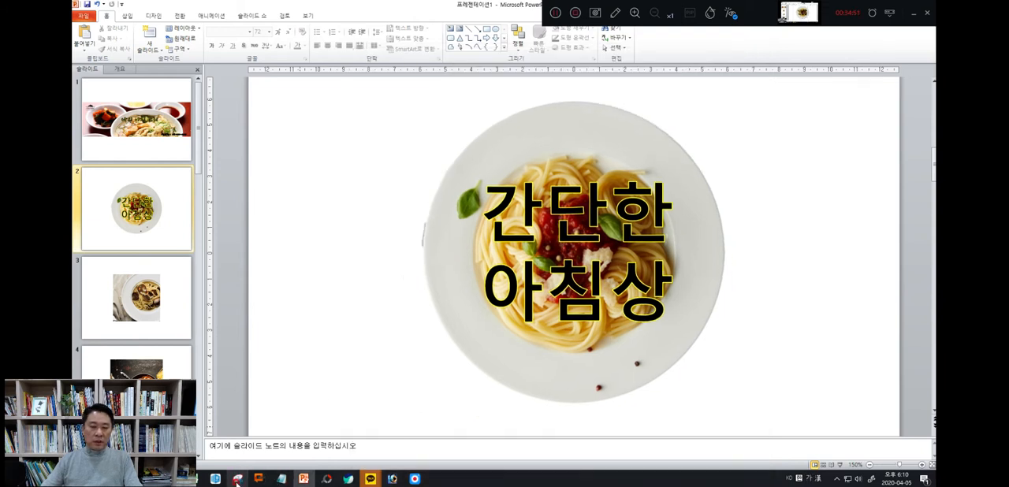
Switch to PhotoScape and refresh the thumbnails of the 20200411_사진결과물 folder
mouse_move(326, 481)
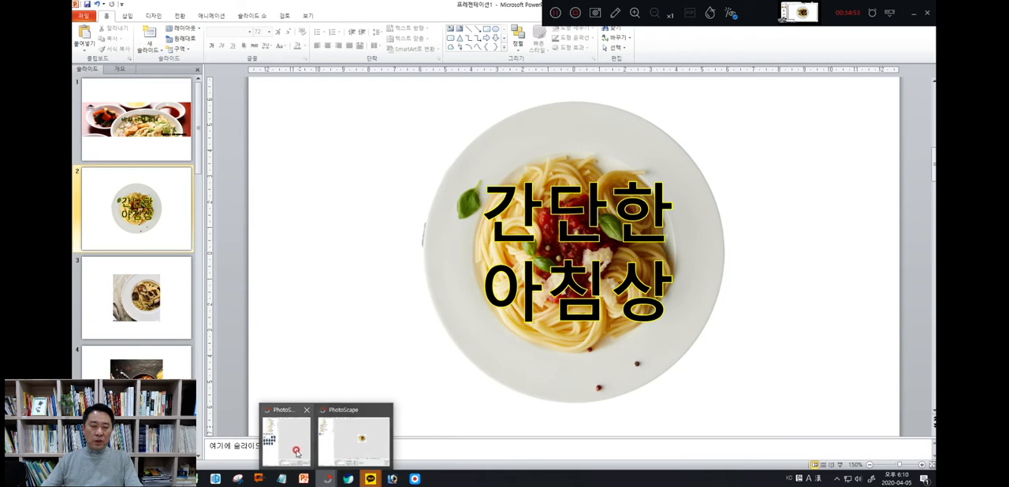
click(340, 438)
click(153, 174)
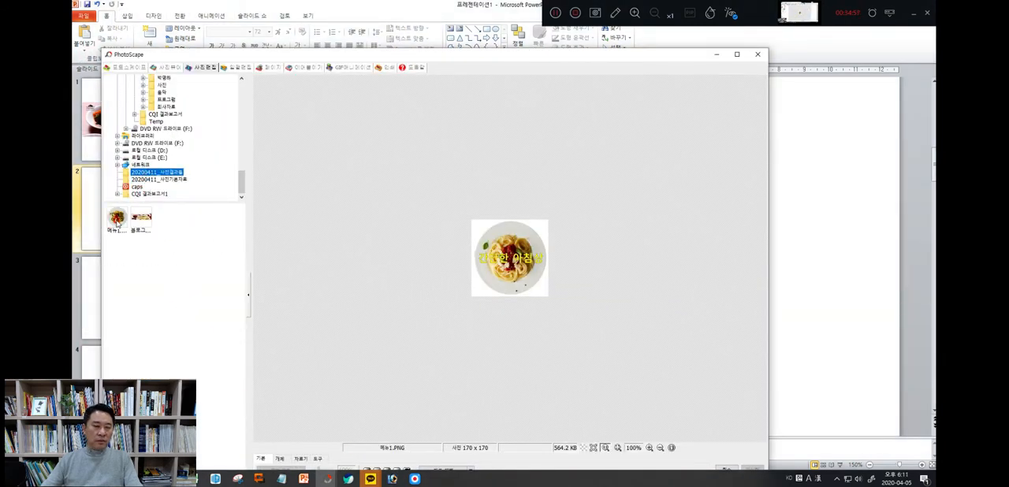
click(114, 222)
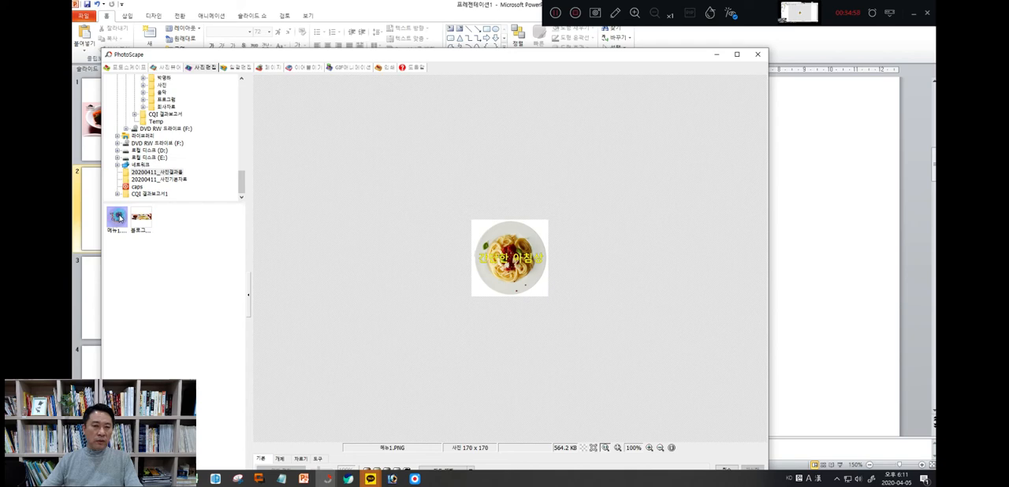
click(158, 179)
click(163, 174)
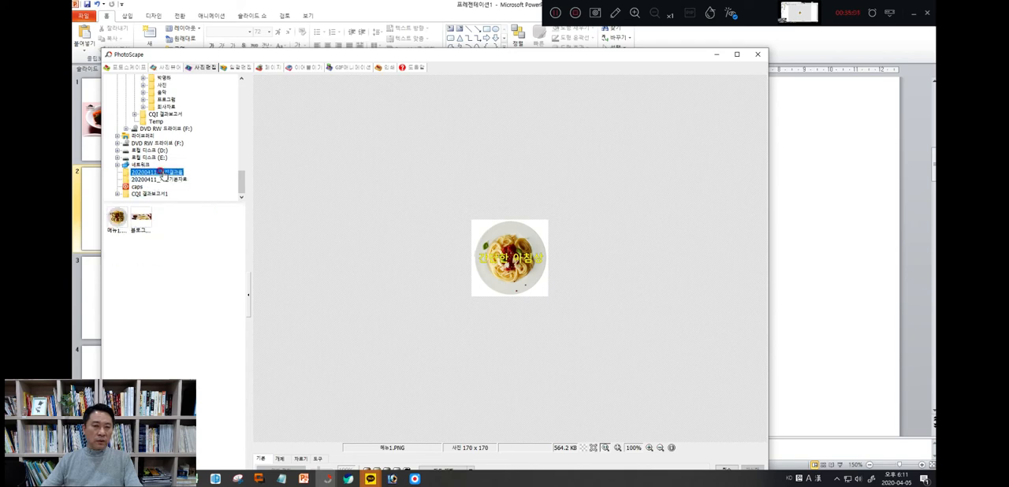
Open 블로그 대문사진.PNG in the photo editor, discarding the unsaved edits to 메뉴1.PNG
click(141, 219)
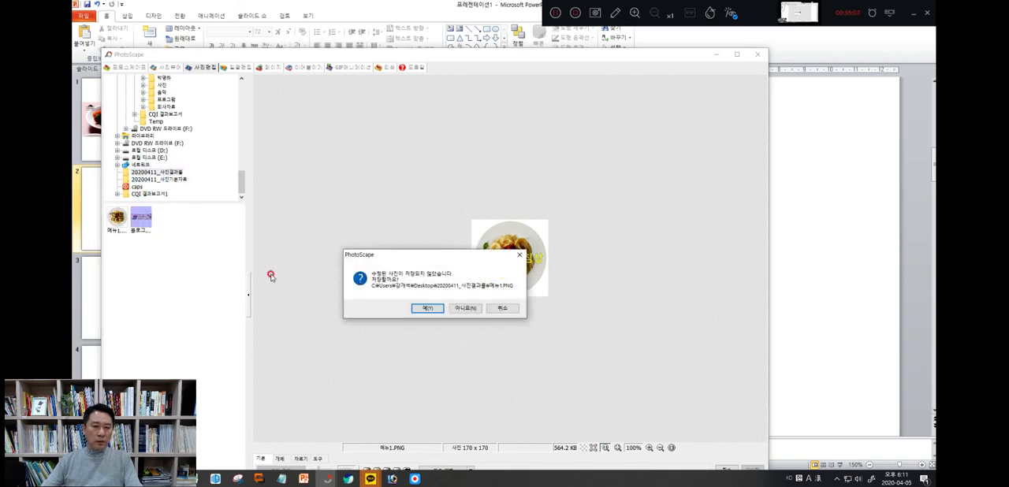
click(464, 308)
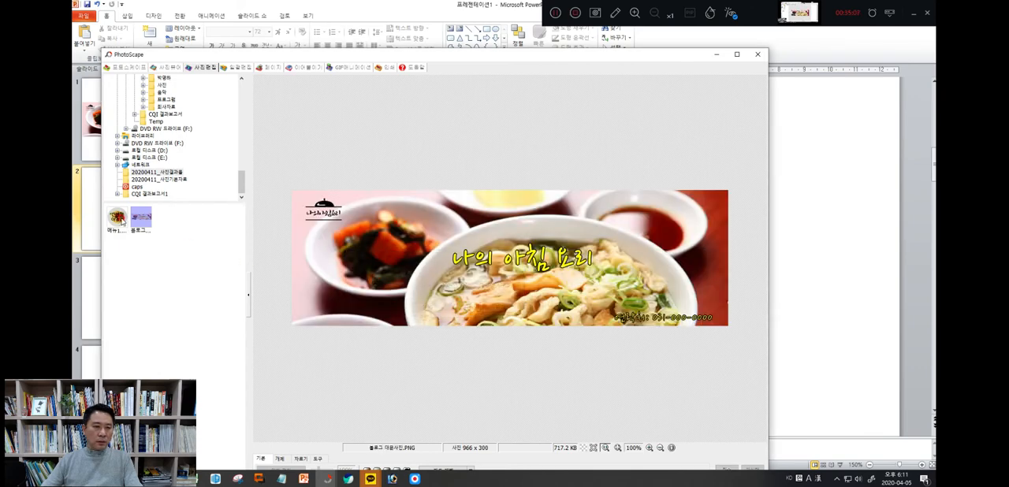
Open 메뉴1.PNG in the photo editor and resize it to 170 × 170 pixels without keeping the aspect ratio
click(117, 217)
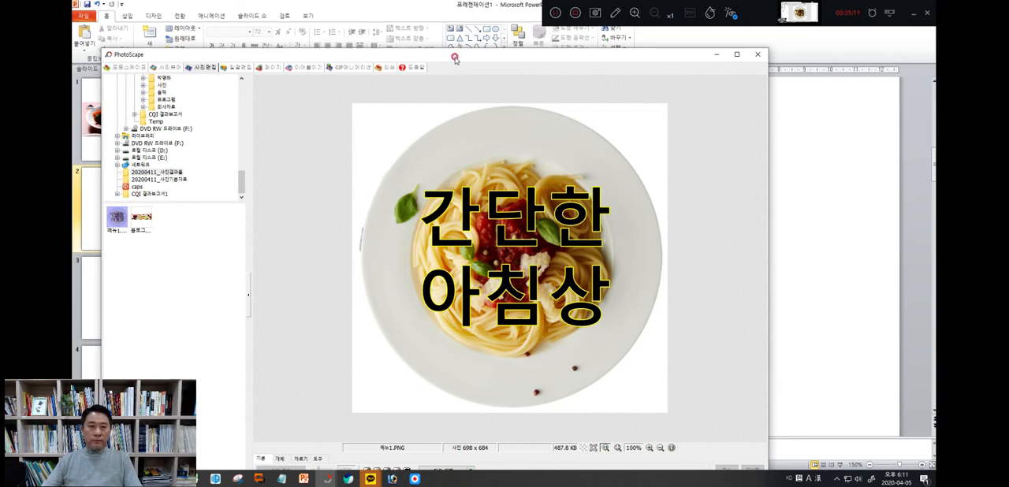
drag(454, 58, 472, 22)
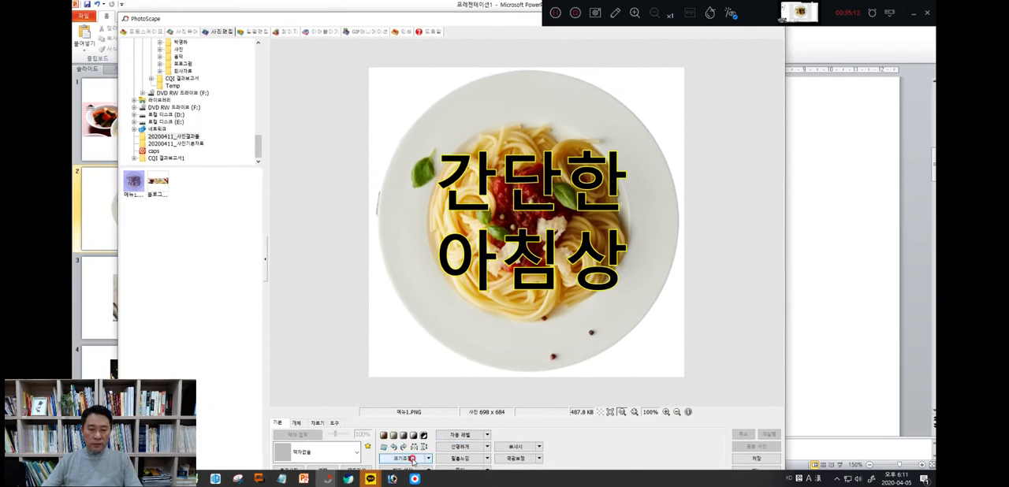
click(412, 459)
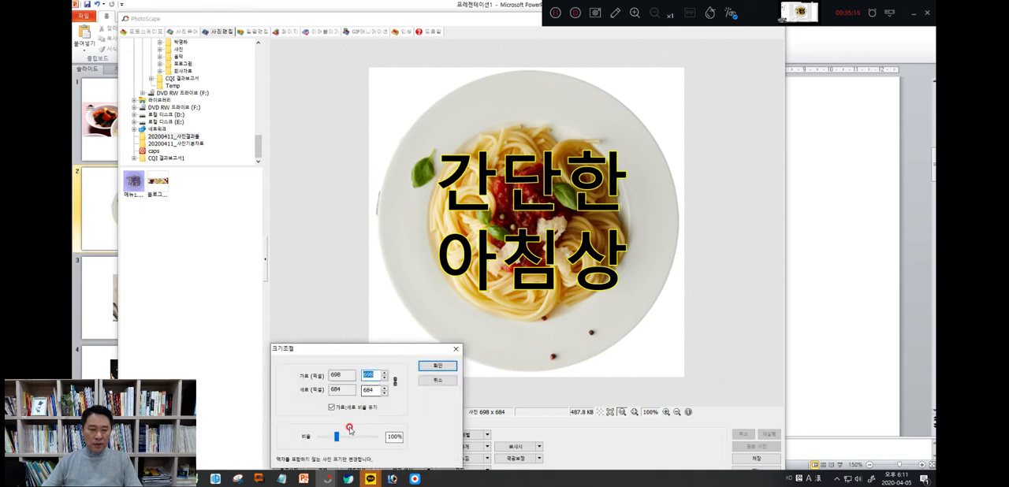
click(331, 407)
double_click(367, 375)
text(170)
click(365, 385)
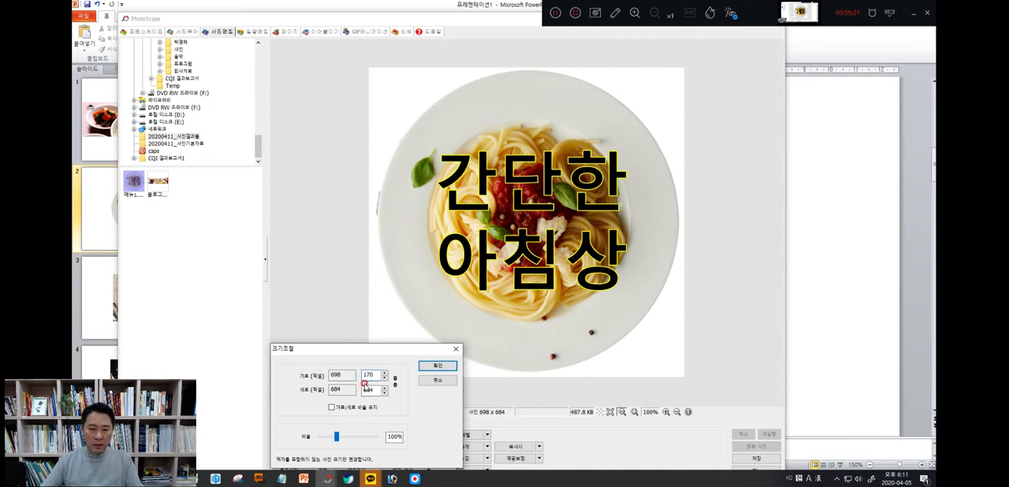
double_click(369, 389)
text(170)
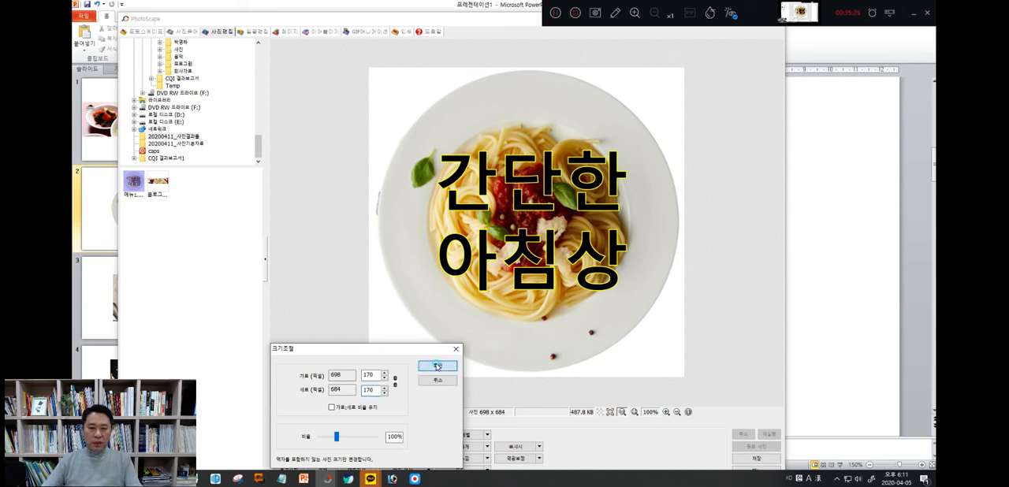
click(433, 364)
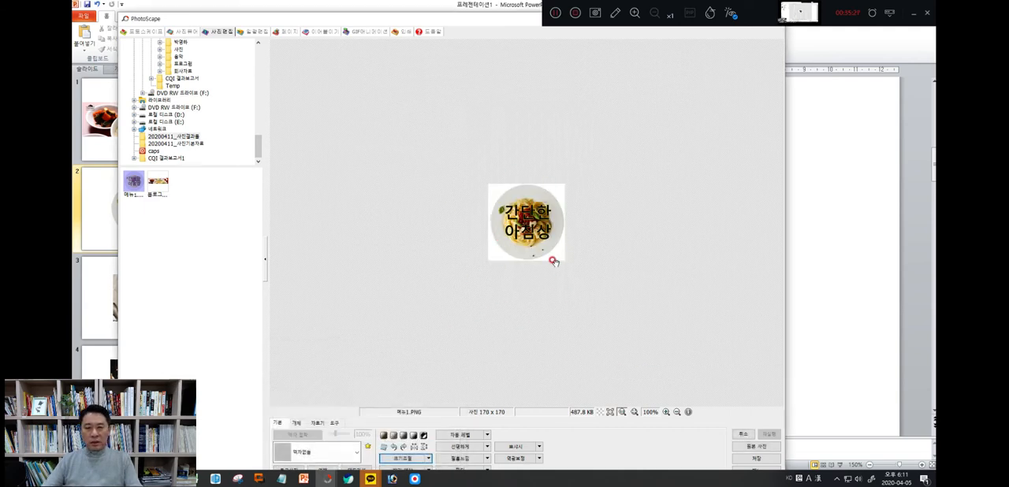
Save the resized picture over 메뉴1.PNG in the 20200411_사진결과물 folder
click(754, 460)
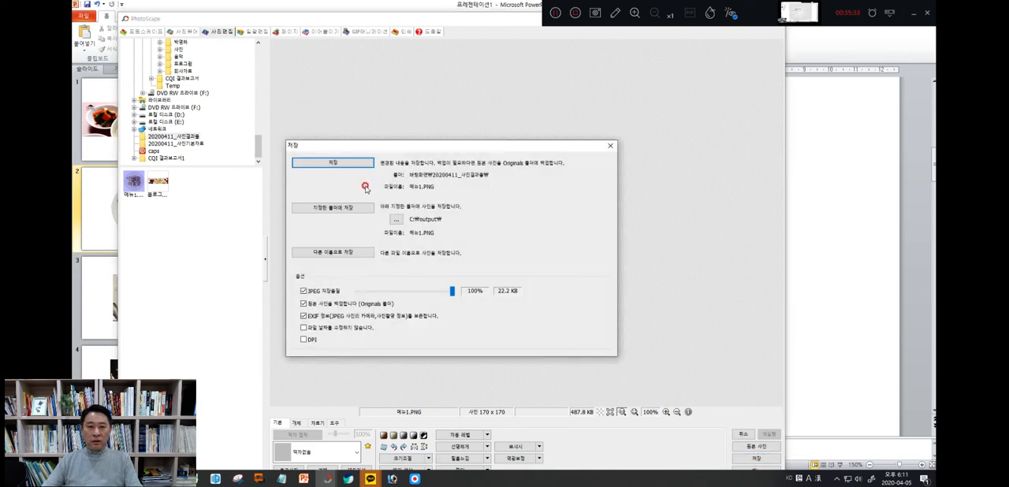
click(351, 166)
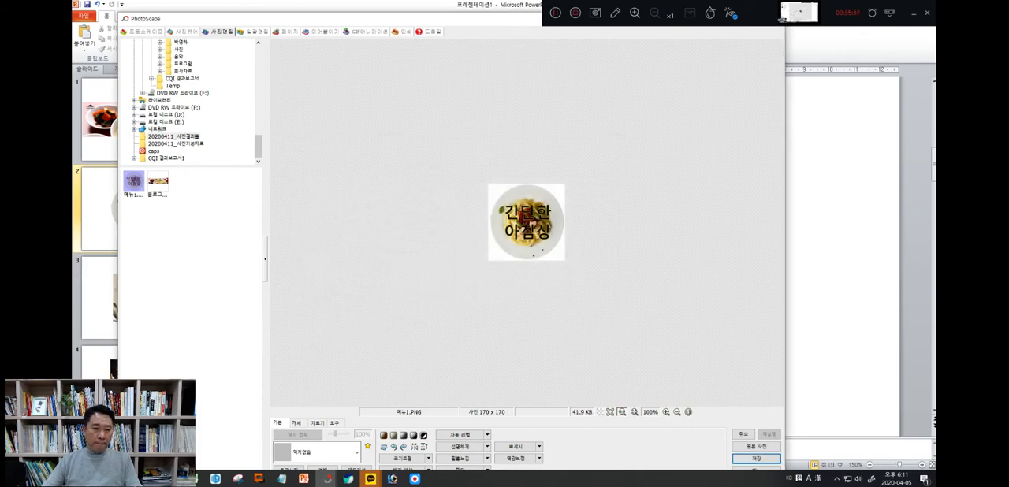
Open the desktop folder 20200411_사진결과물 in File Explorer and check 메뉴1.PNG in the photo viewer
click(149, 479)
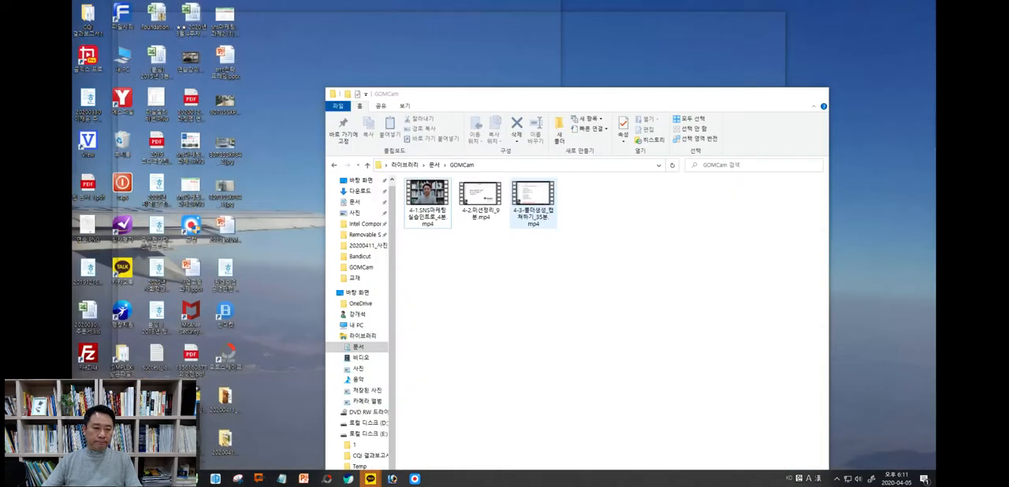
click(149, 441)
click(149, 479)
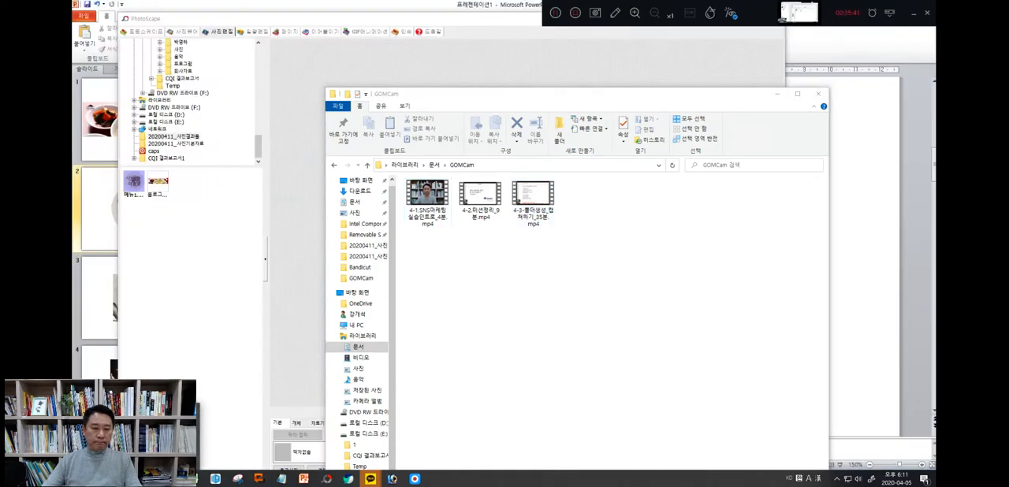
click(171, 441)
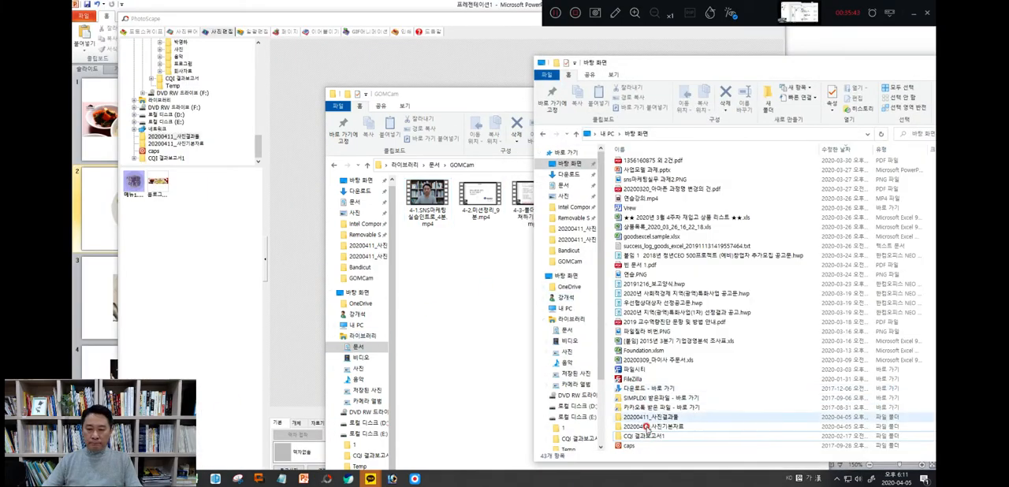
double_click(649, 418)
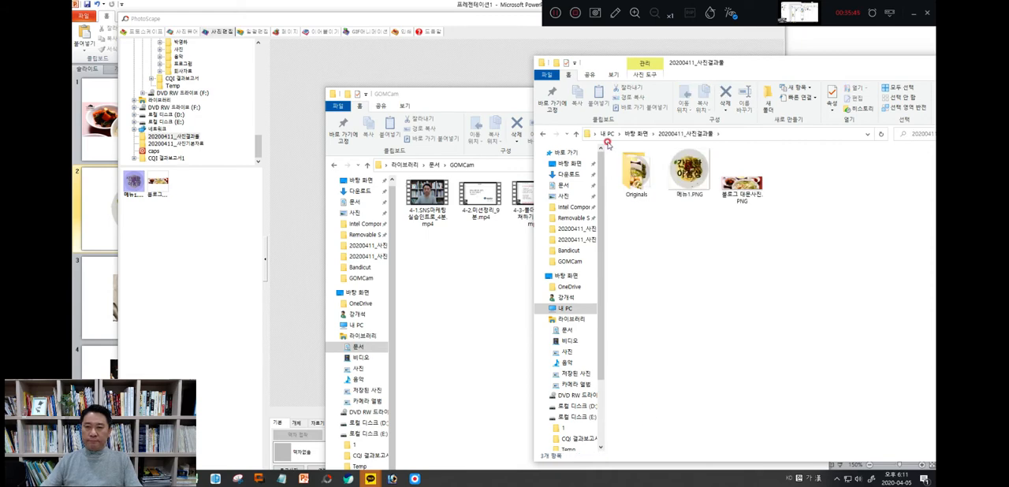
double_click(686, 183)
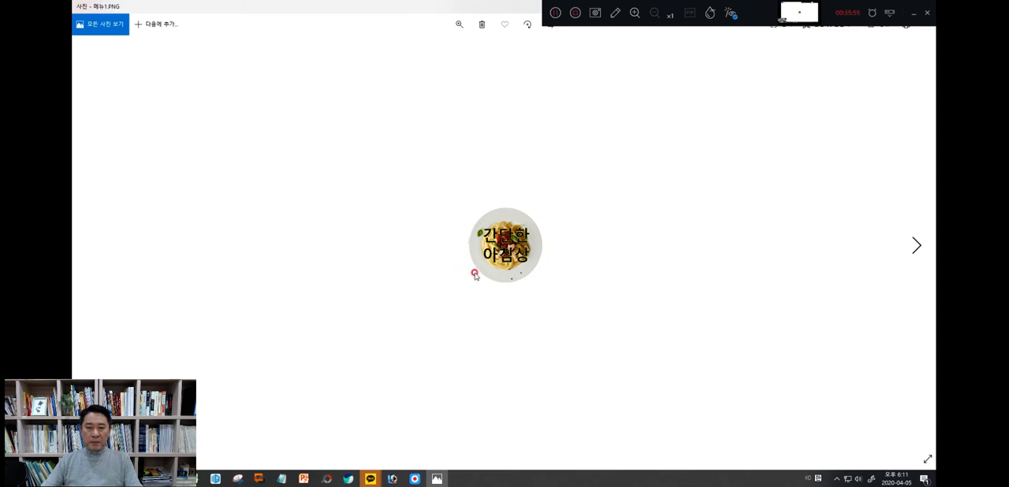
double_click(431, 11)
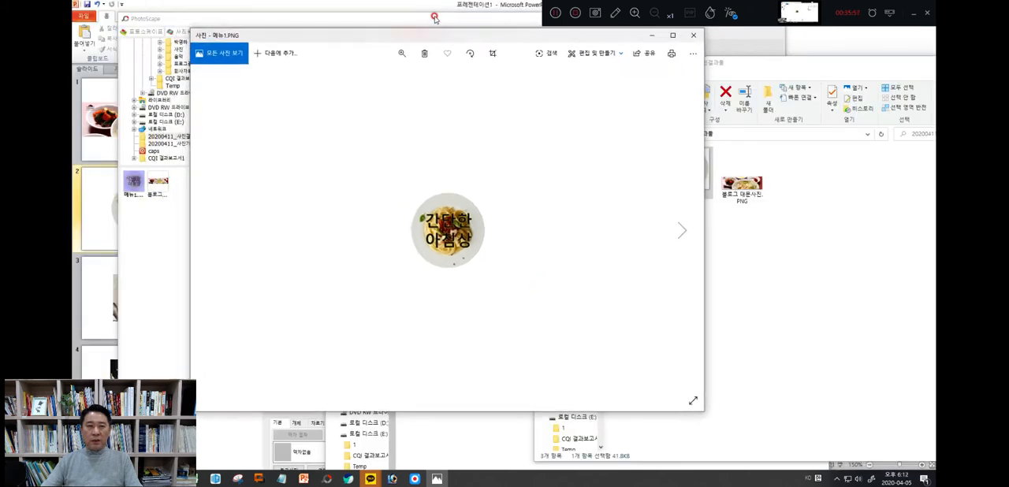
click(693, 37)
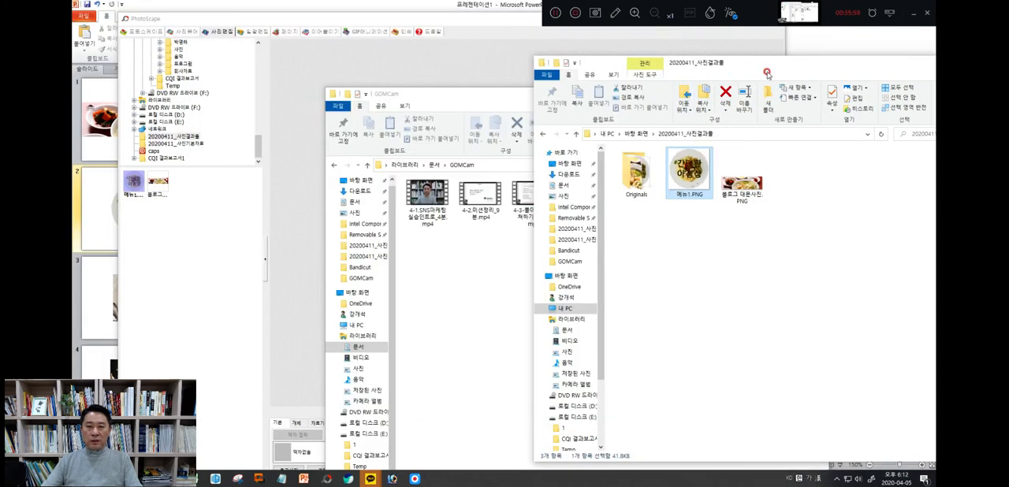
Clear away both File Explorer windows and minimise PhotoScape to return to the PowerPoint presentation
drag(789, 64, 718, 64)
click(758, 61)
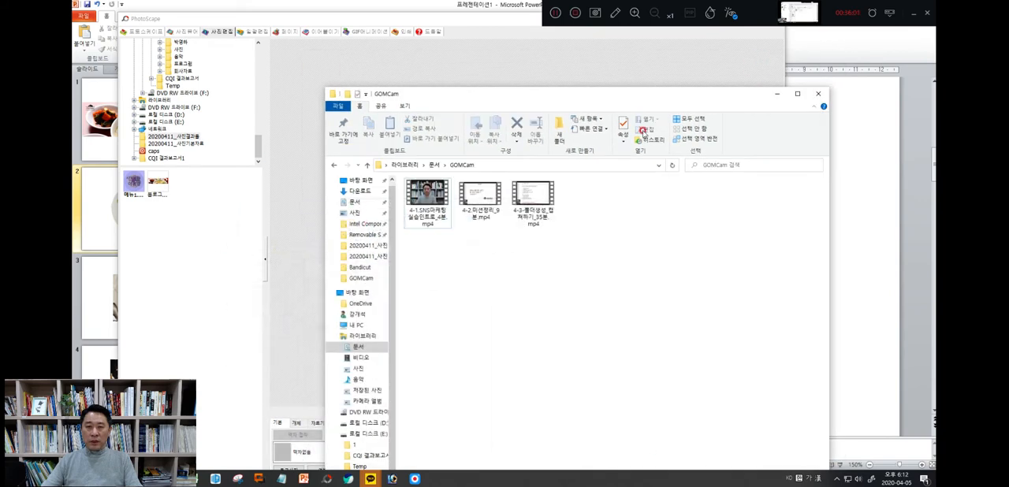
click(773, 95)
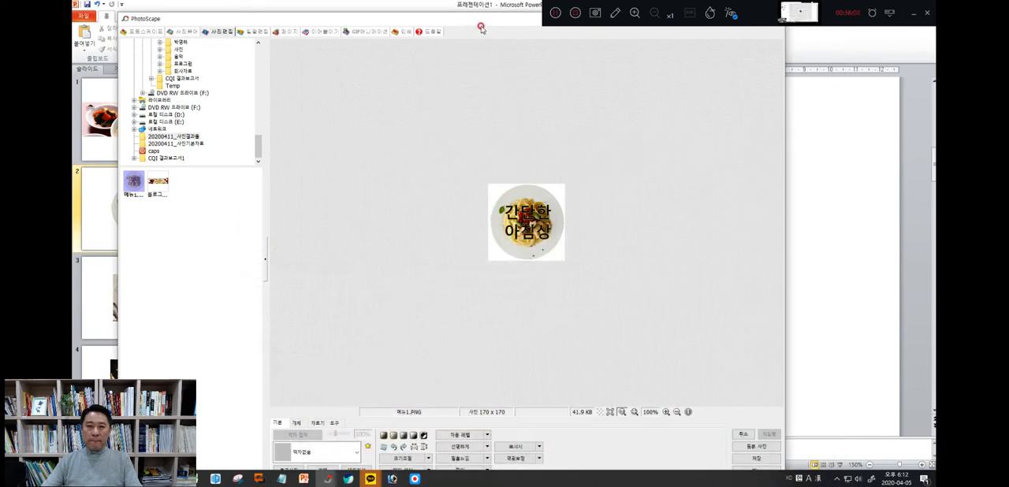
drag(507, 18, 523, 72)
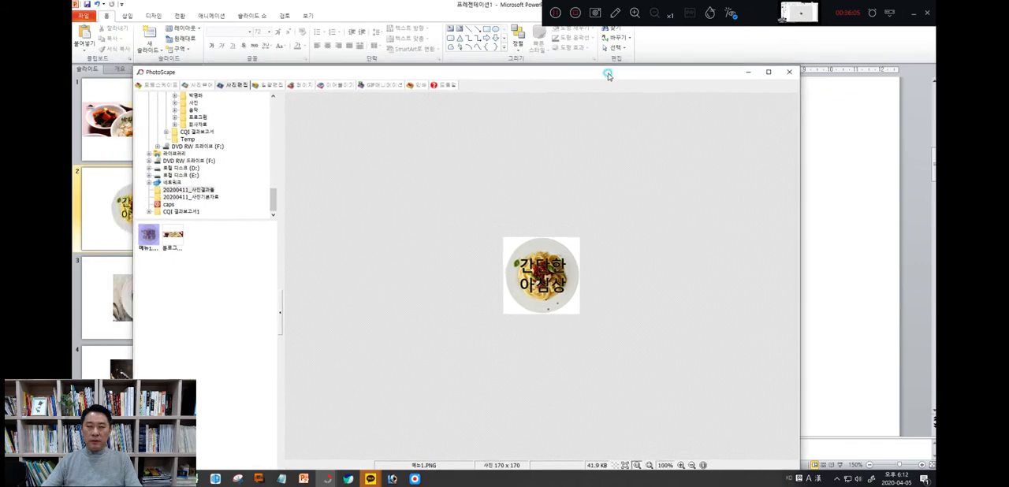
click(747, 72)
click(133, 294)
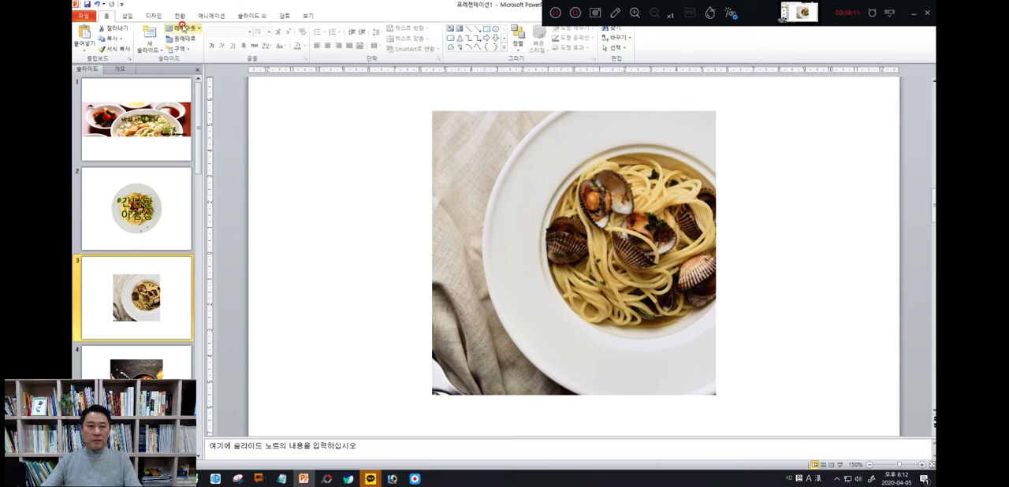
click(126, 16)
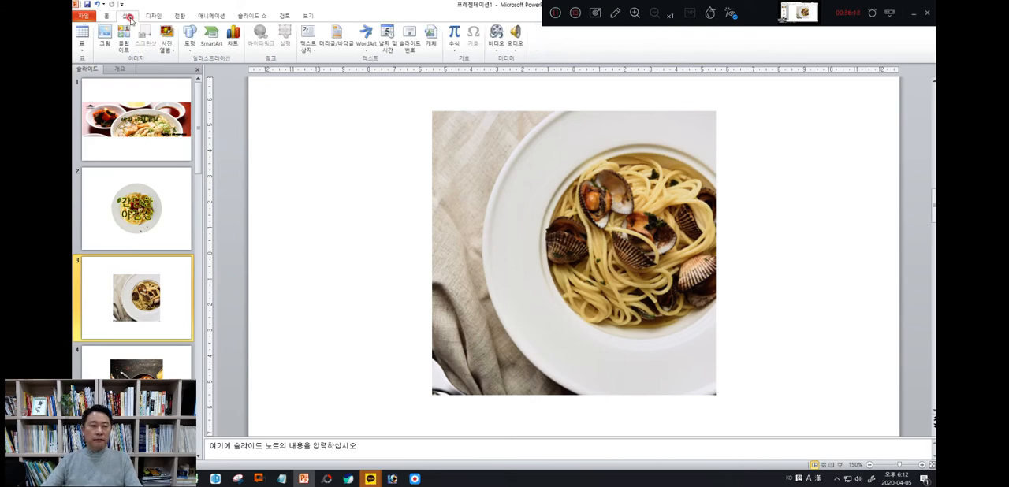
click(307, 46)
click(323, 60)
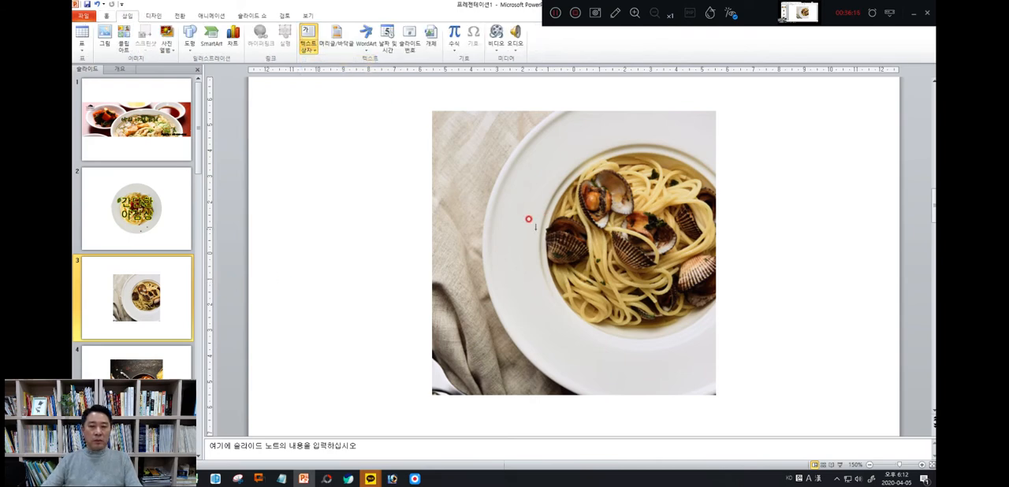
drag(489, 208, 665, 306)
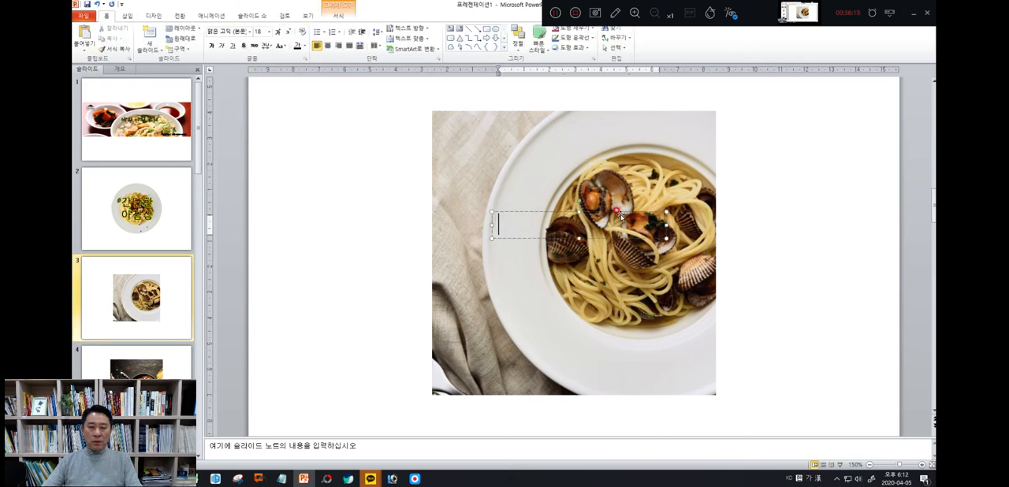
click(506, 211)
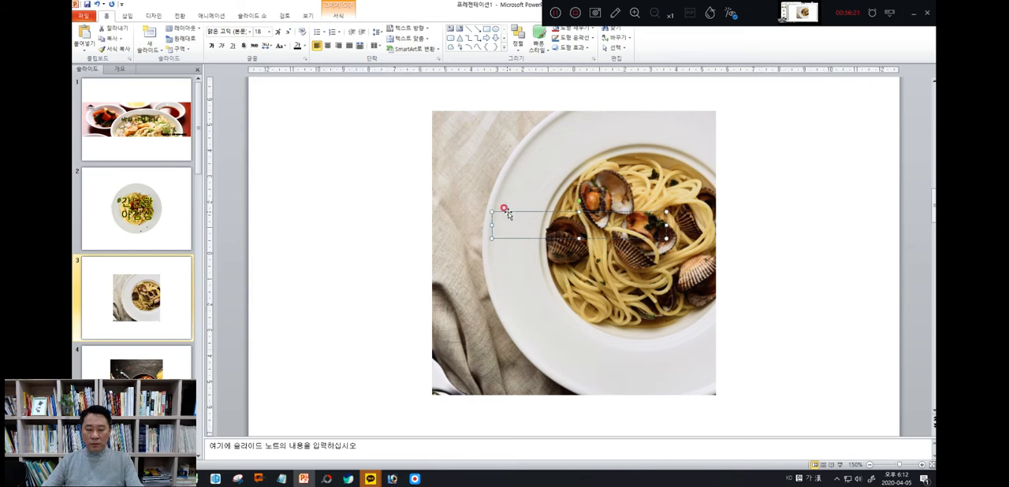
key(Delete)
Copy the 간단한 아침상 text box from slide 2 and paste it over the clam pasta picture on slide 3
click(185, 206)
click(569, 245)
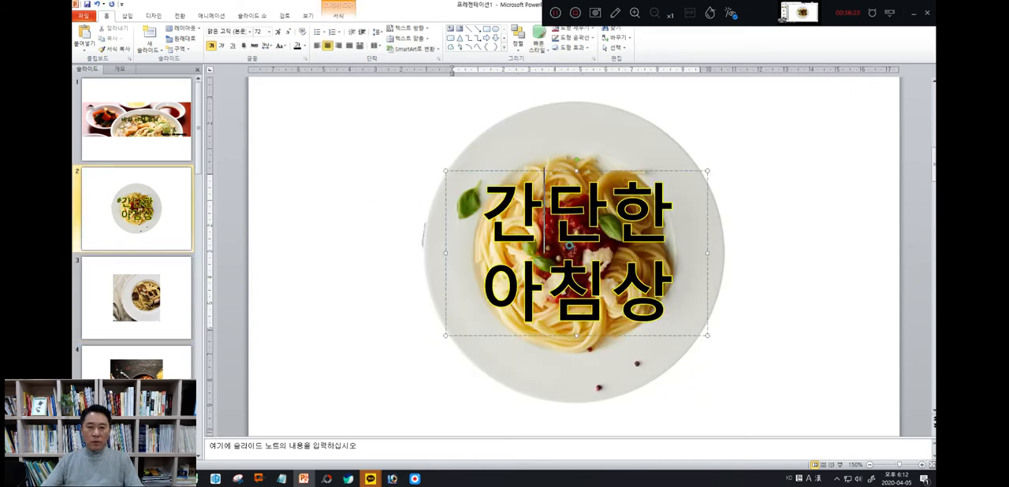
click(554, 170)
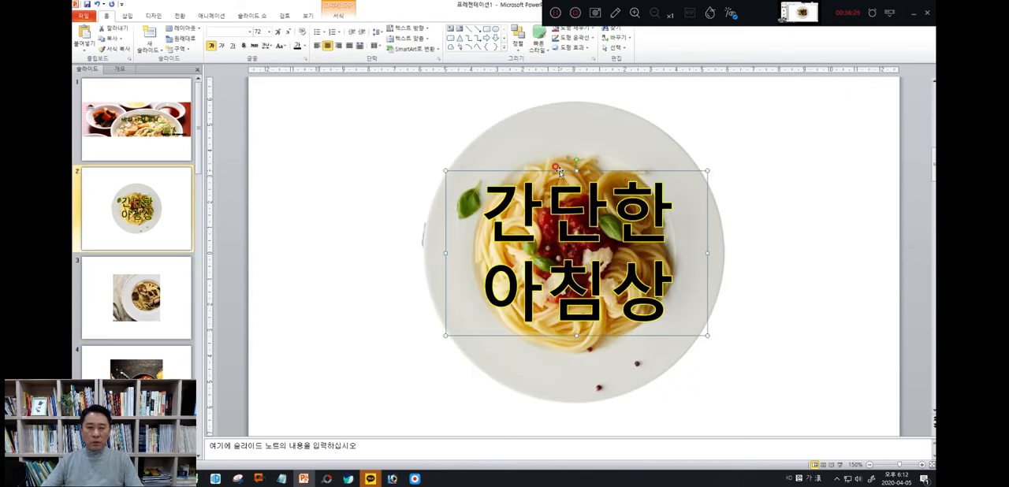
right_click(557, 169)
click(572, 187)
click(105, 326)
right_click(534, 251)
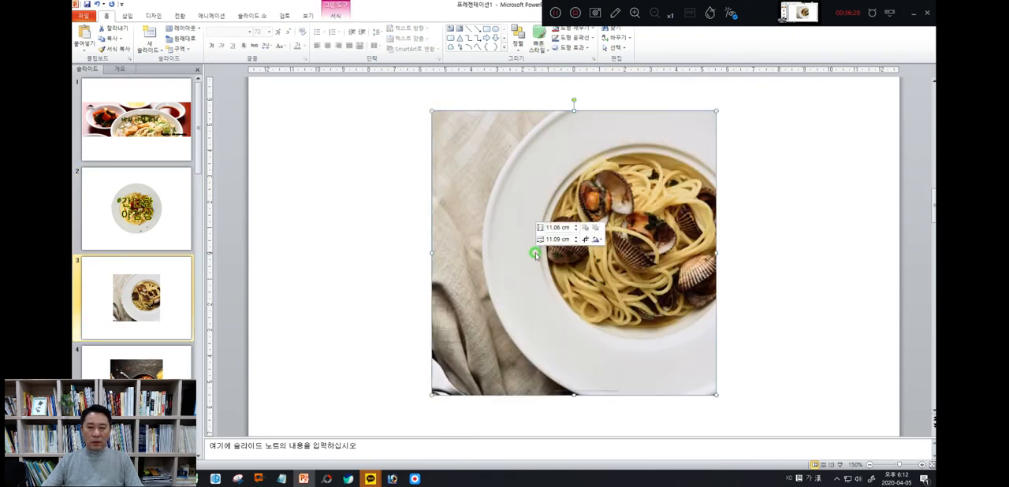
click(555, 291)
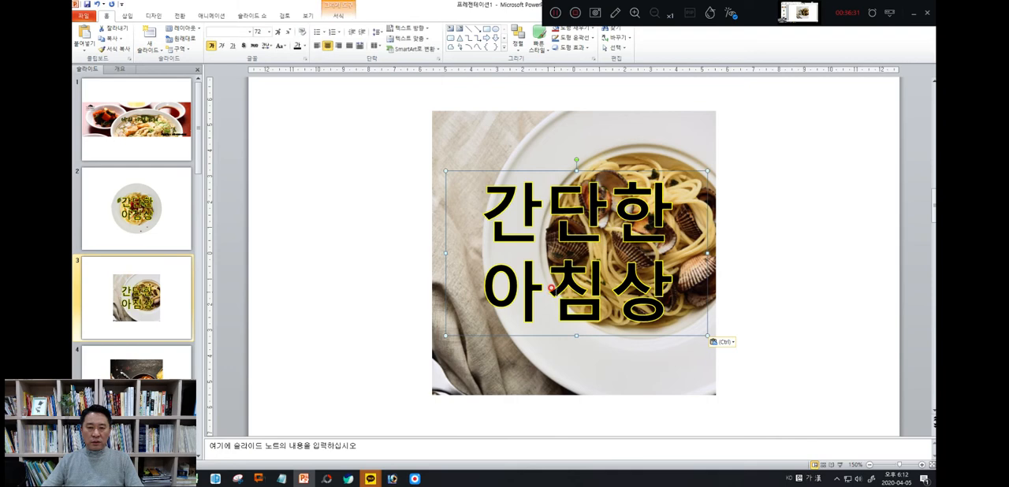
Replace the pasted caption on slide 3 with 중식메뉴
drag(497, 215, 667, 301)
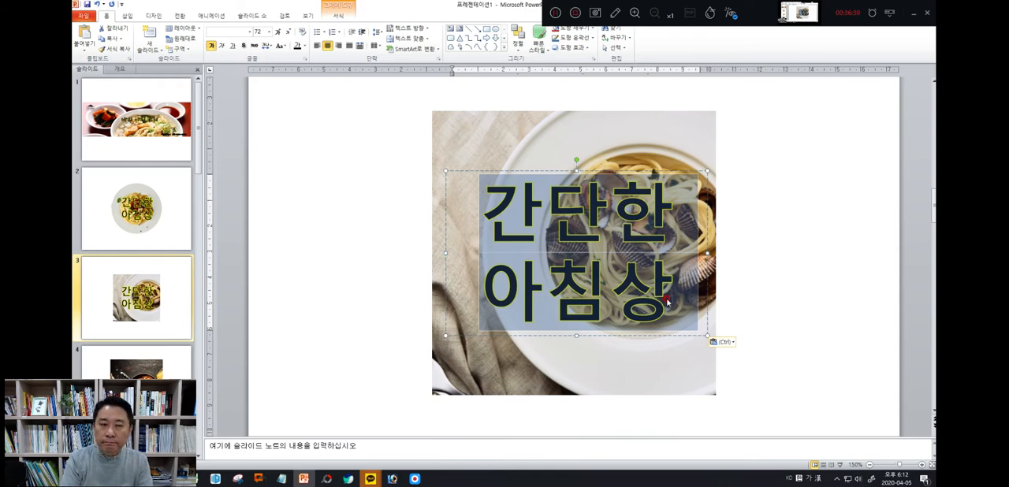
text(주)
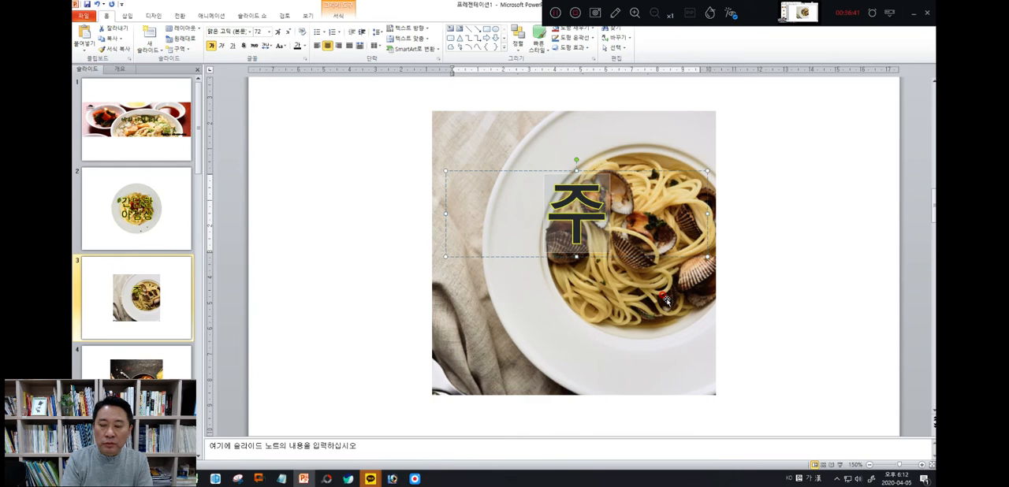
text(중식메뉴)
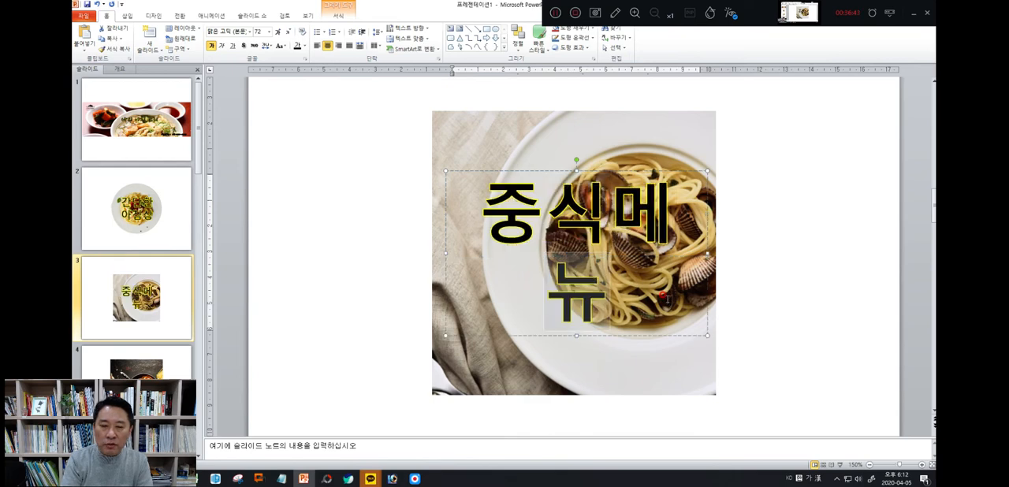
Widen the 중식메뉴 text box to the picture's full width and move it down to the picture's vertical middle
click(549, 171)
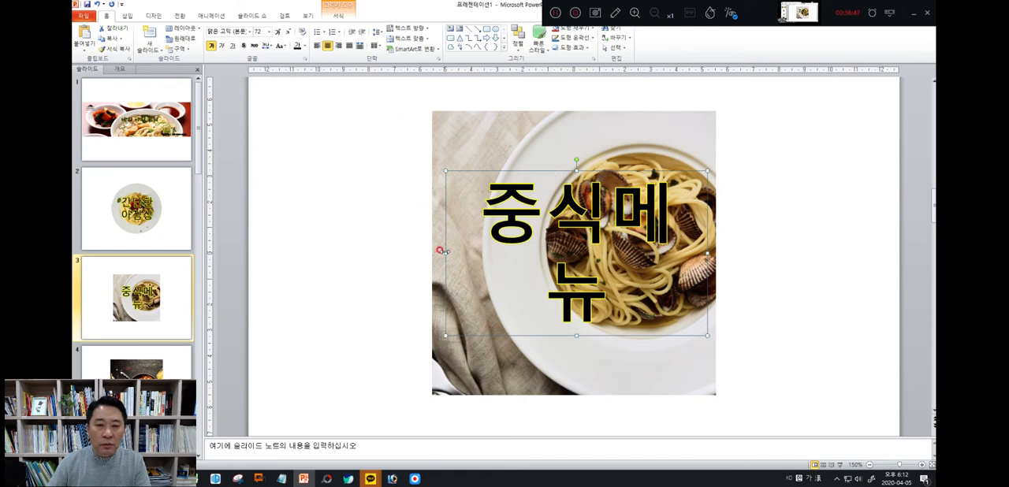
drag(445, 252, 432, 251)
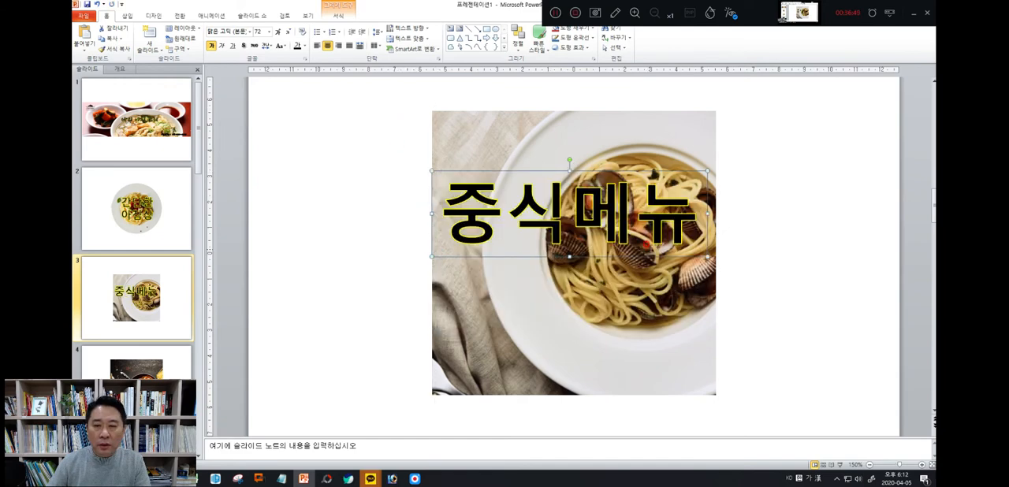
drag(702, 208, 716, 213)
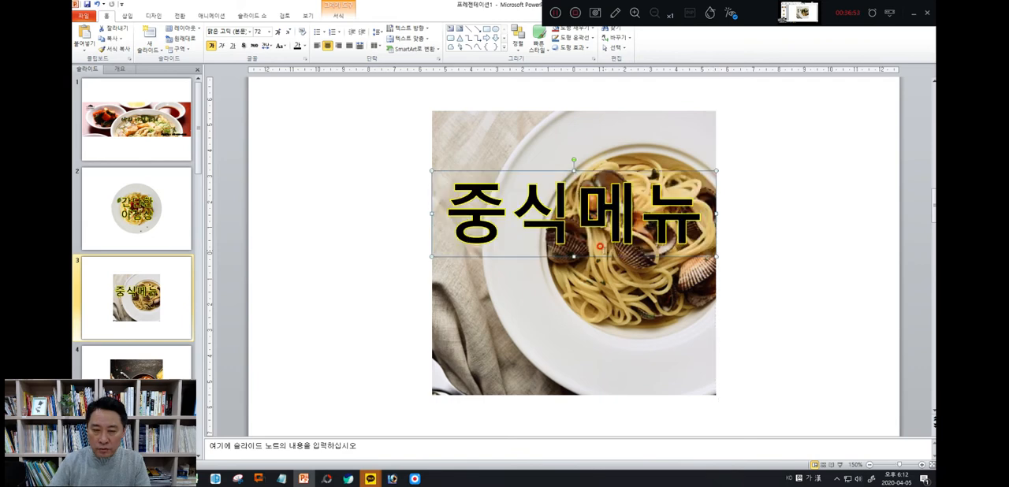
drag(600, 247, 599, 304)
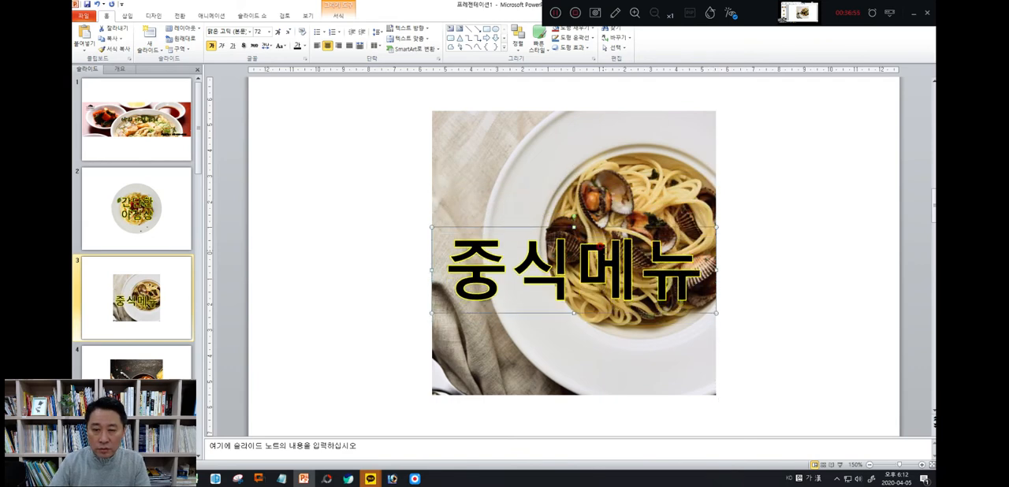
drag(600, 266, 599, 246)
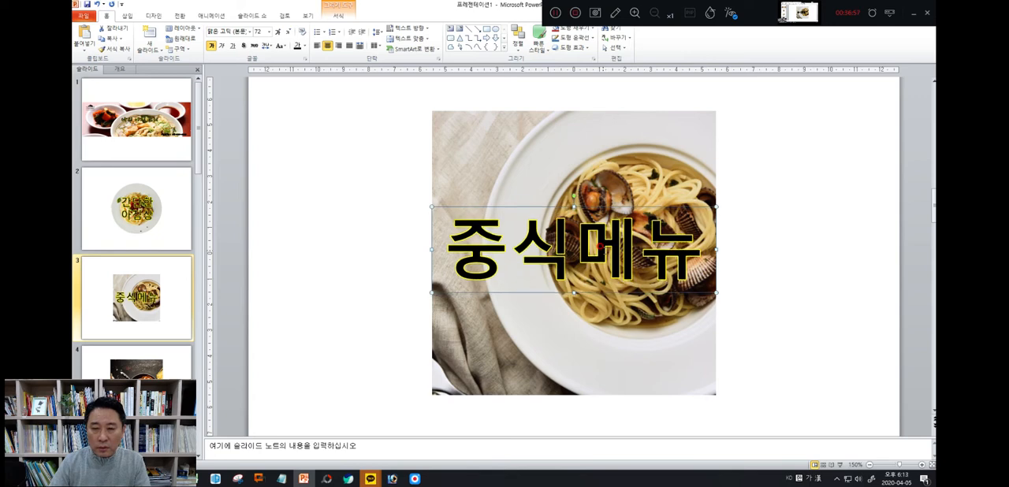
Capture the captioned clam pasta picture on slide 3 with the Snipping Tool, framing exactly the picture's edges
click(355, 307)
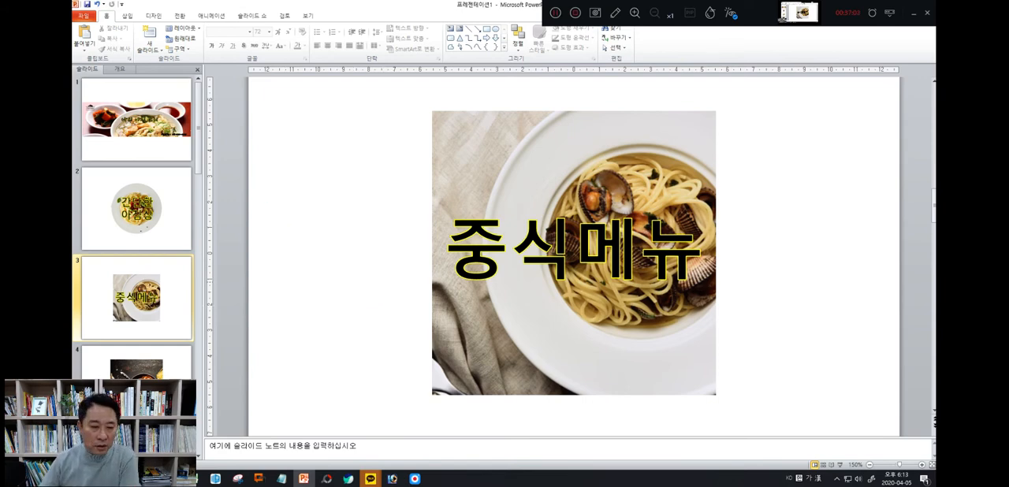
click(237, 478)
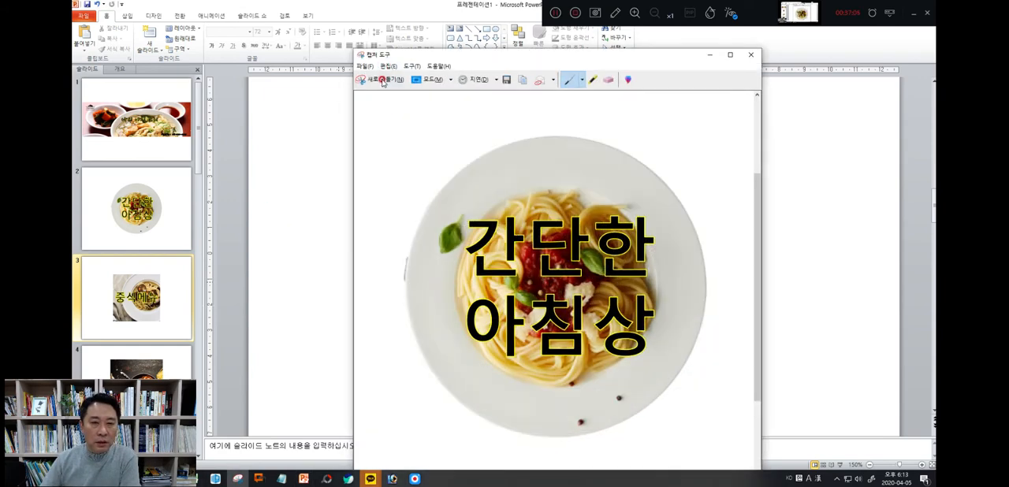
click(382, 81)
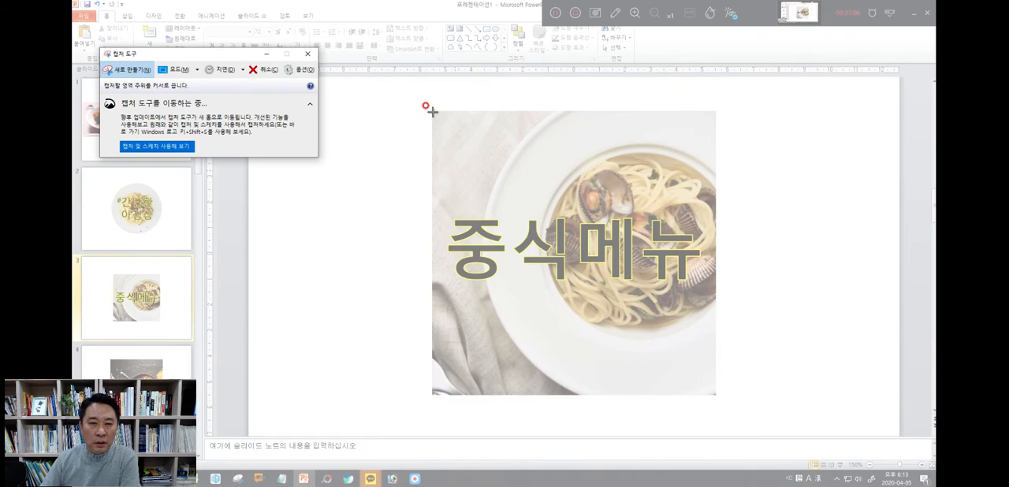
drag(432, 111, 715, 394)
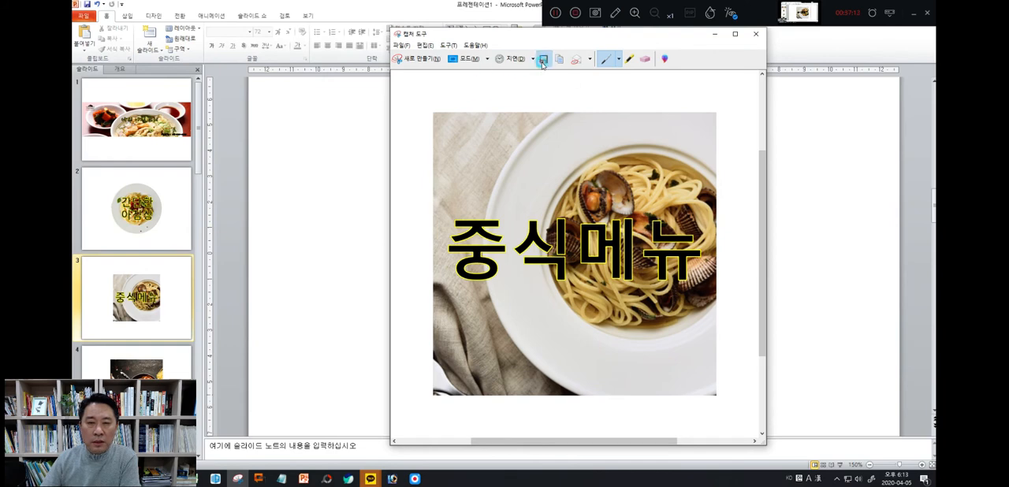
Save the capture as PNG file 메뉴3 in the 20200411_사진결과물 folder and close the Snipping Tool
click(541, 61)
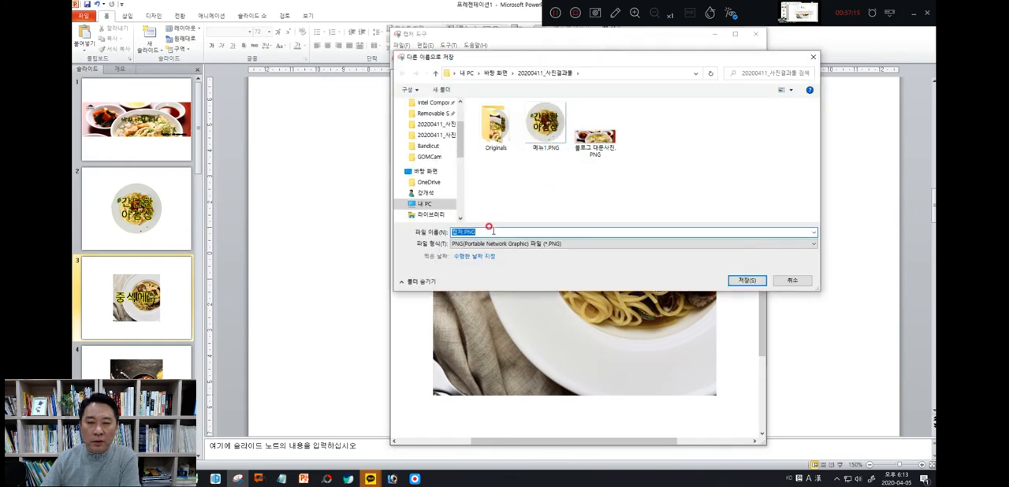
text(aps)
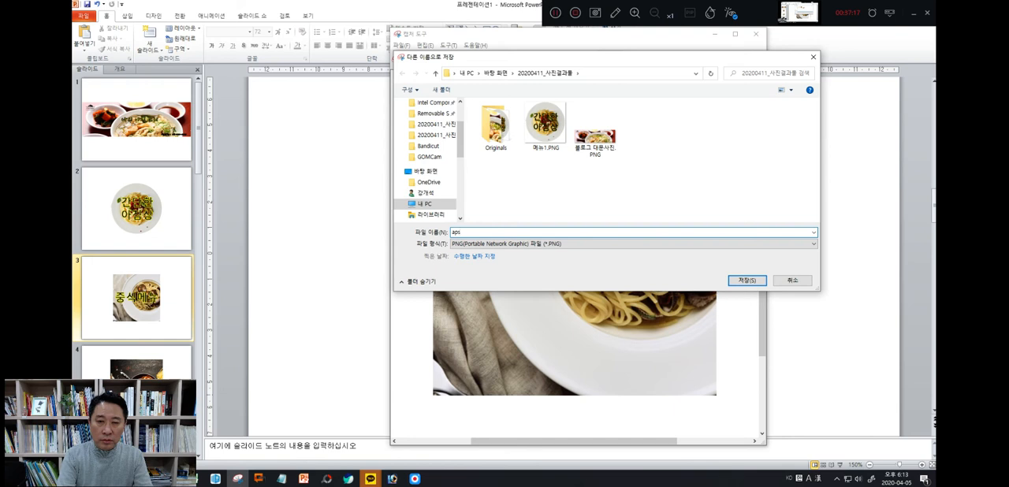
text(뉴)
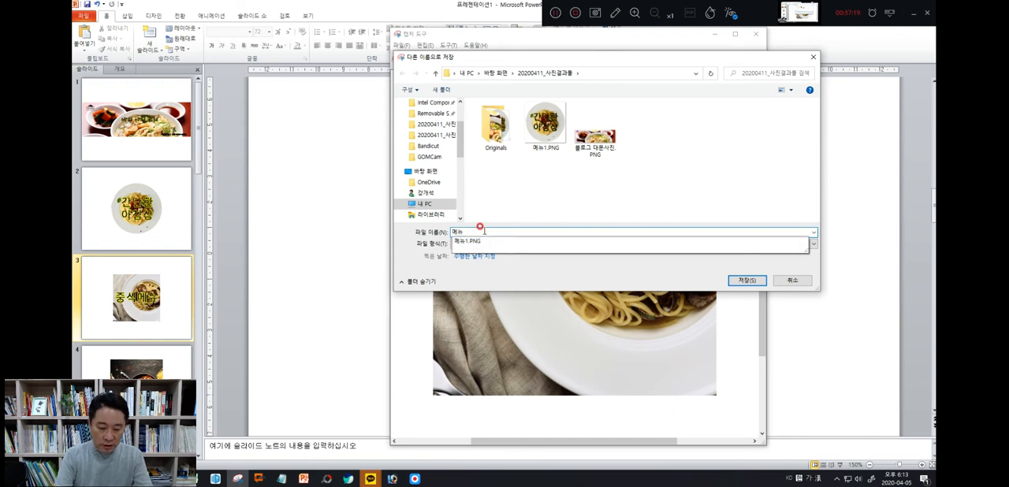
text(3)
key(Return)
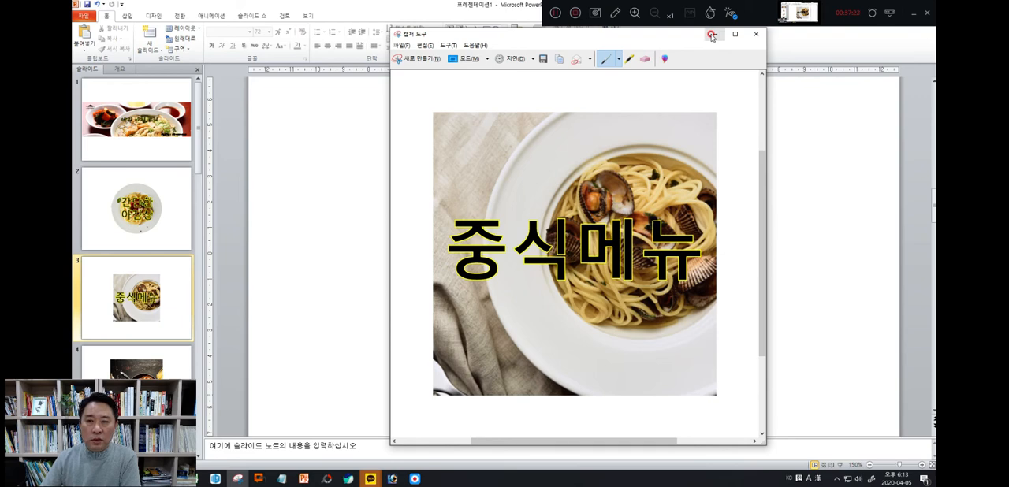
click(755, 36)
Copy the 중식메뉴 text box from slide 3 and paste it over the frying pan spaghetti picture on slide 4
click(531, 235)
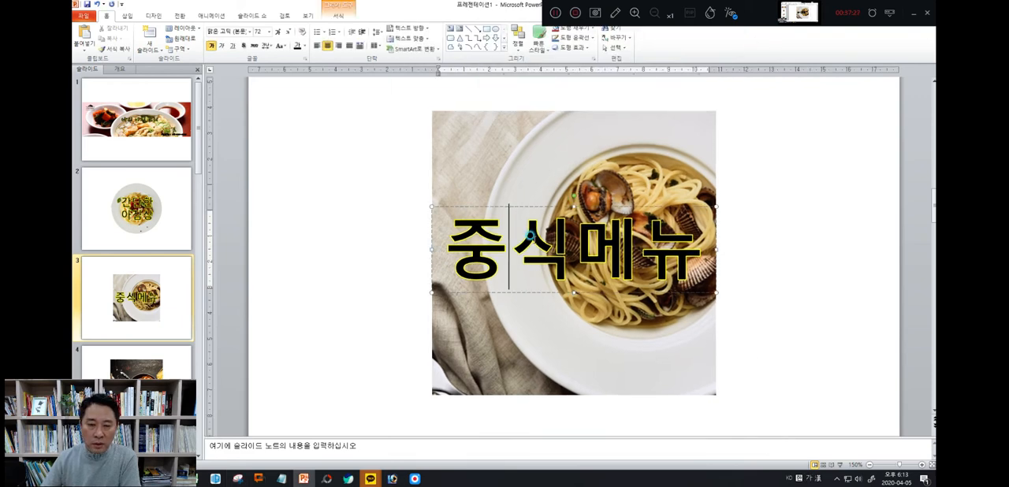
click(533, 207)
right_click(535, 205)
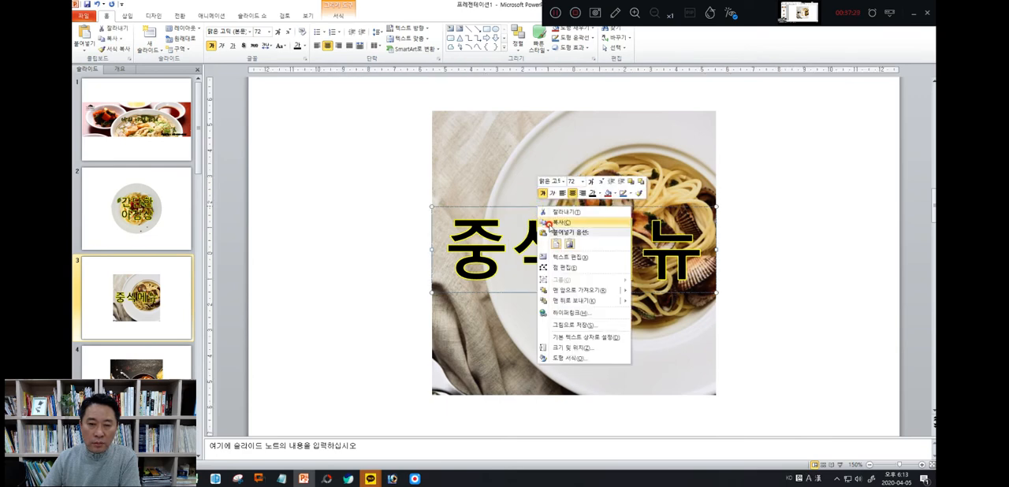
click(549, 224)
key(Page_Down)
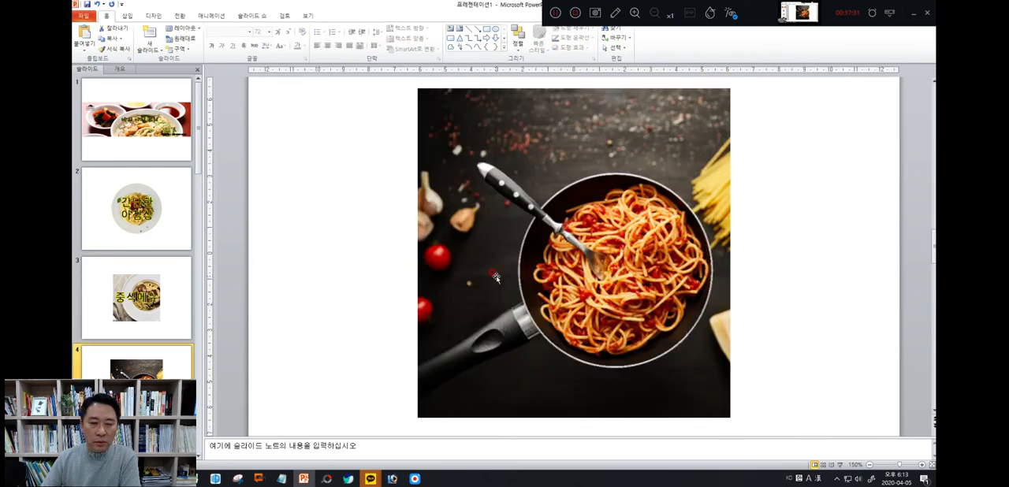
right_click(375, 291)
click(396, 327)
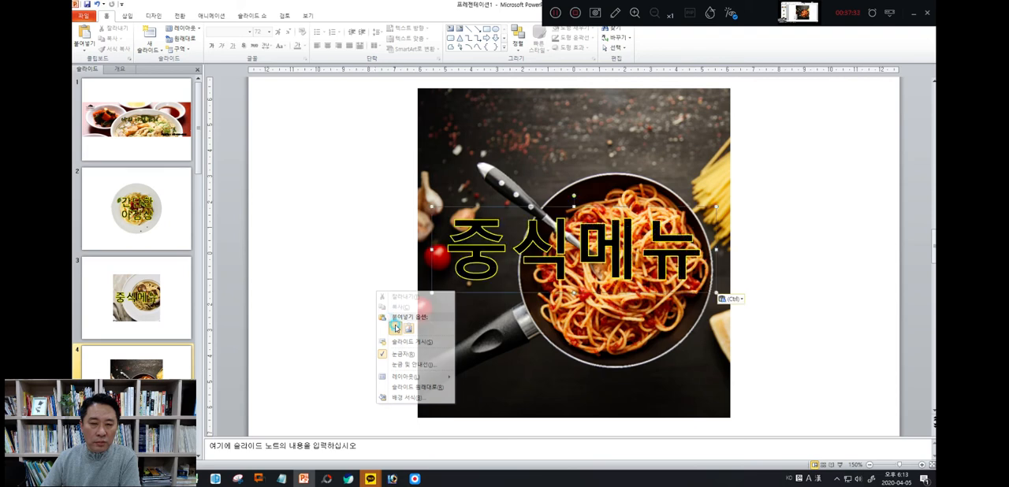
Select the entire text of the pasted 중식메뉴 caption on slide 4 for replacement
drag(446, 263, 676, 257)
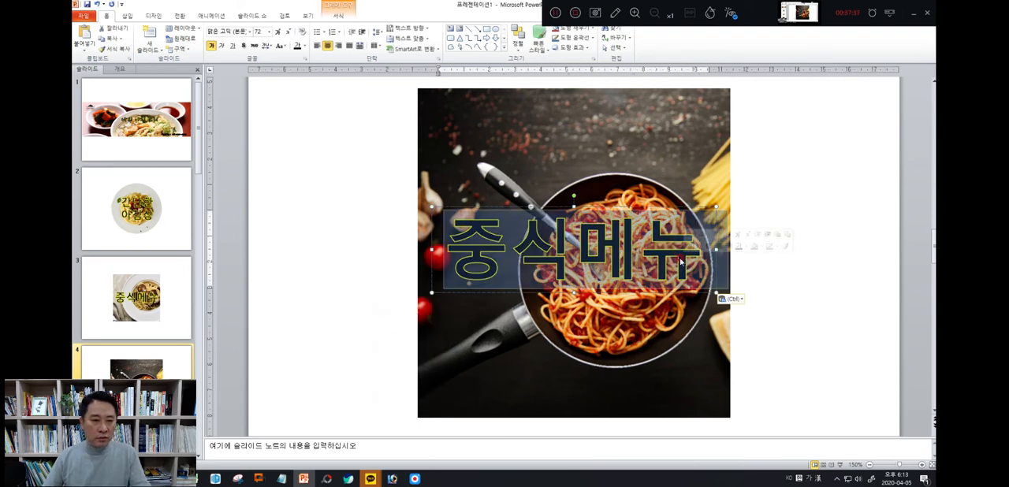
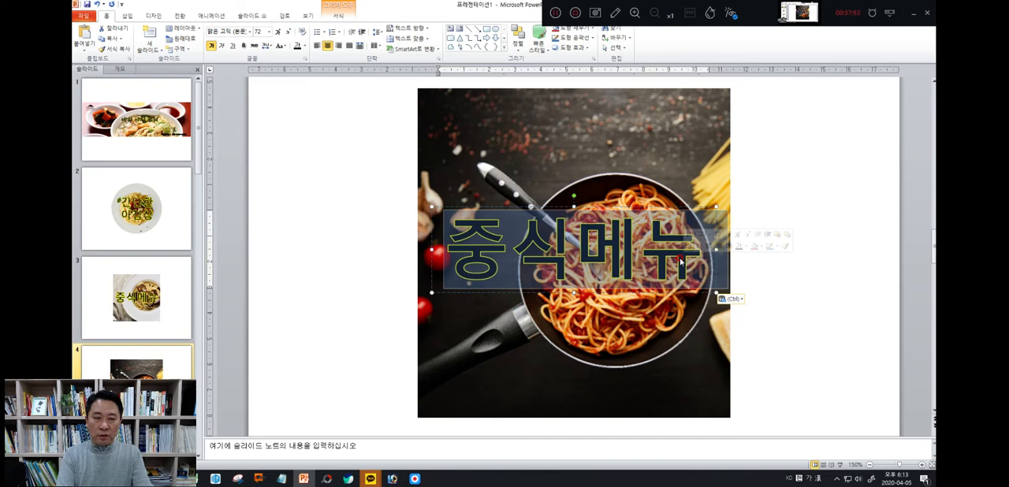
Replace the selected caption text over the spaghetti picture on slide 4 with 미국메뉴
text(한시)
key(BackSpace)
key(BackSpace)
key(BackSpace)
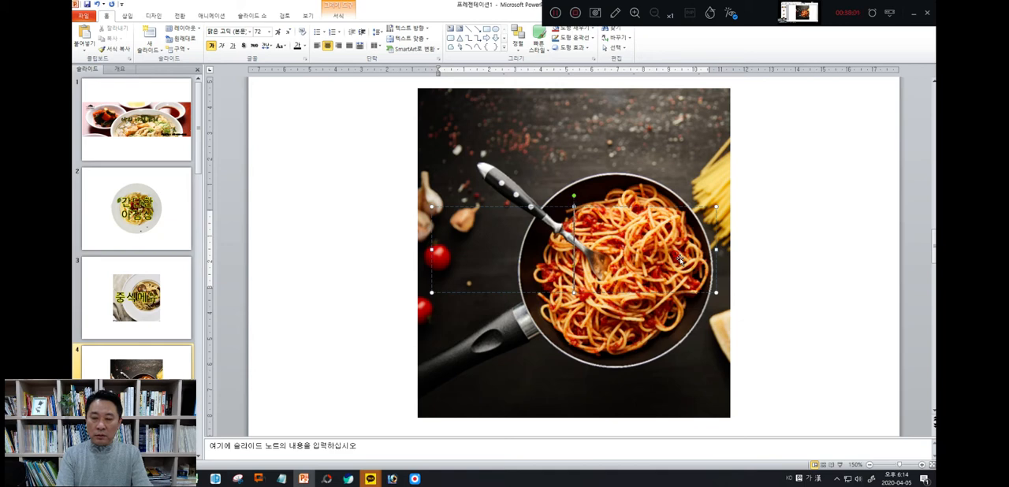
text(미국메뉴)
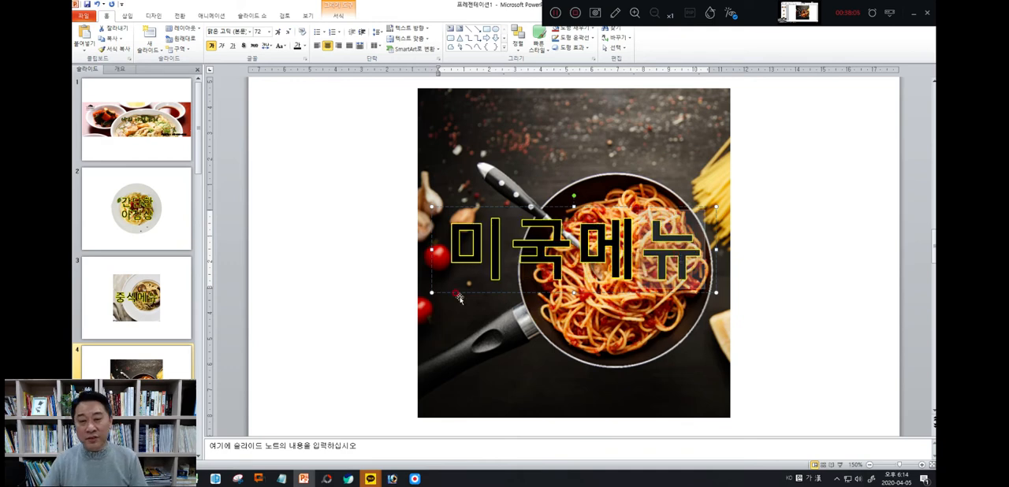
click(360, 271)
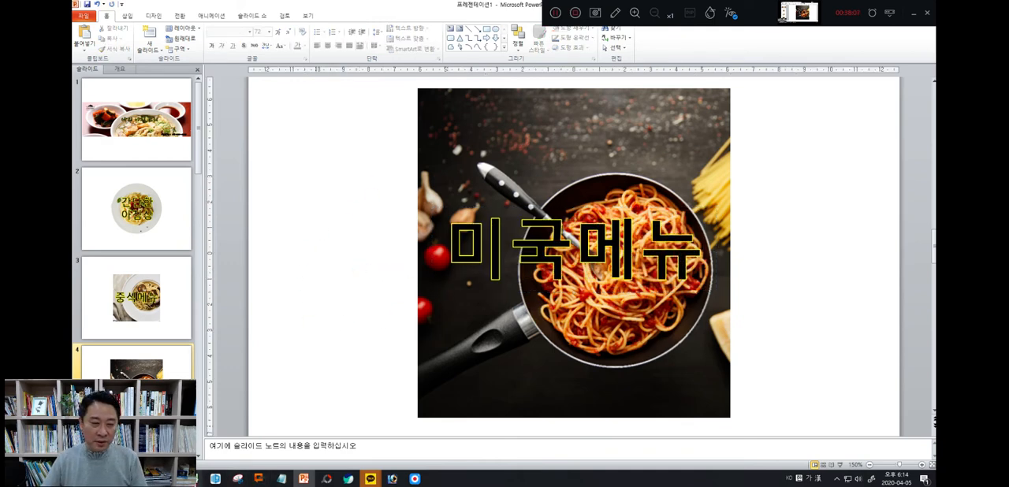
Capture the captioned spaghetti picture with the Snipping Tool, save it as PNG file 메뉴3 in the 20200411_사진결과물 folder and close the tool
click(236, 478)
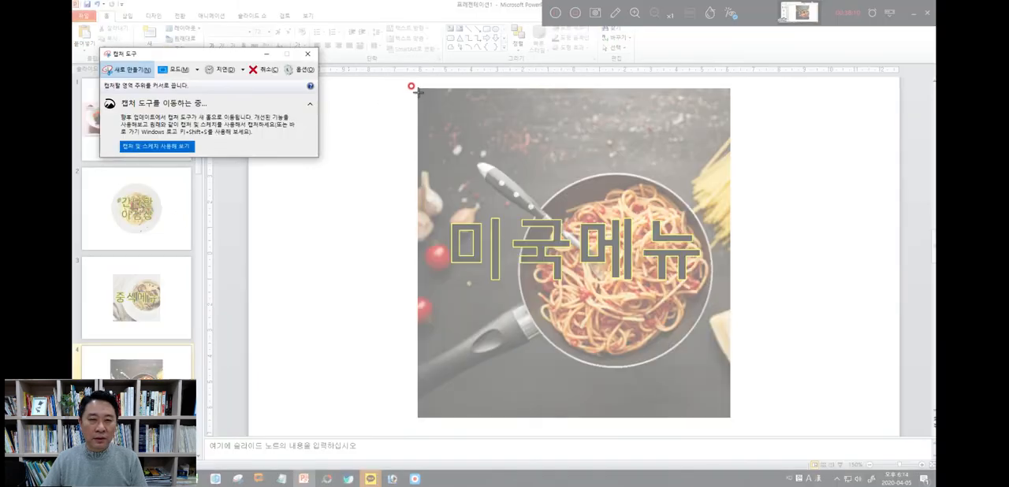
drag(418, 88, 725, 409)
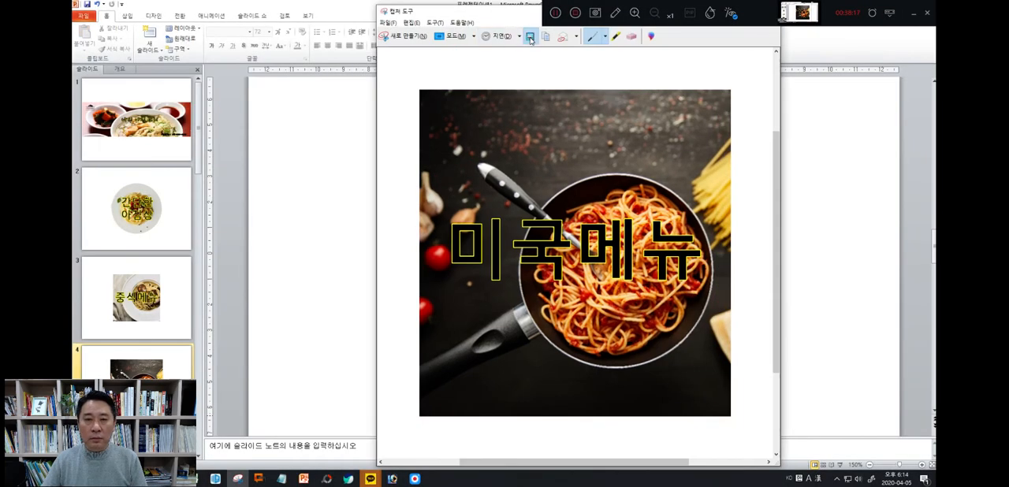
click(524, 33)
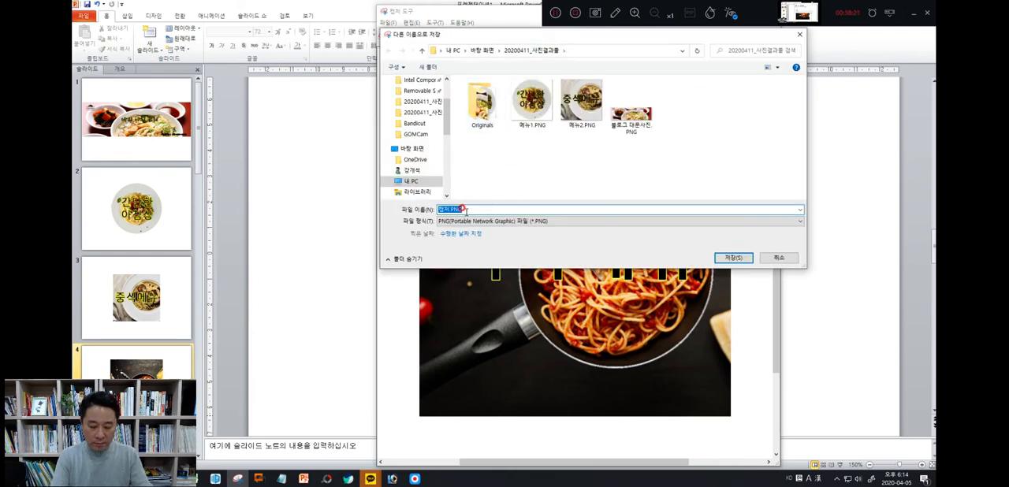
text(aps)
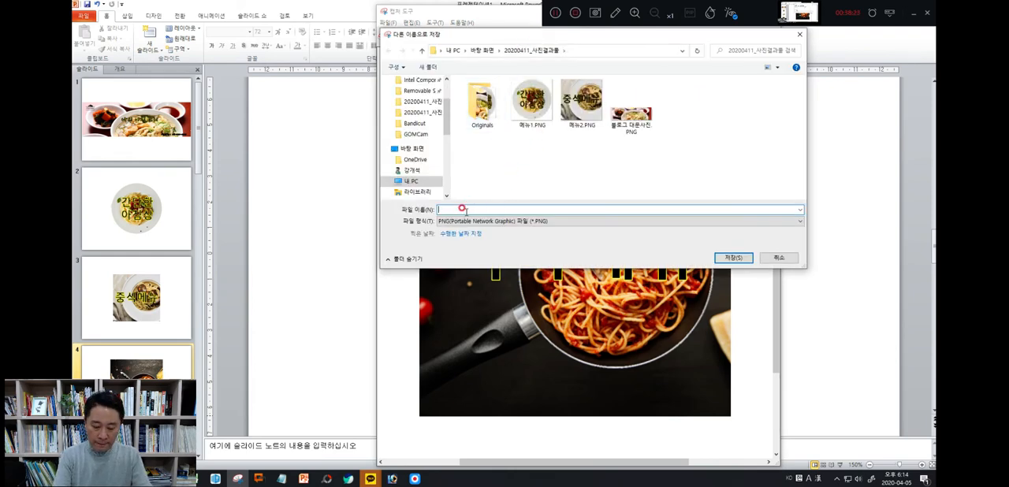
text(b3)
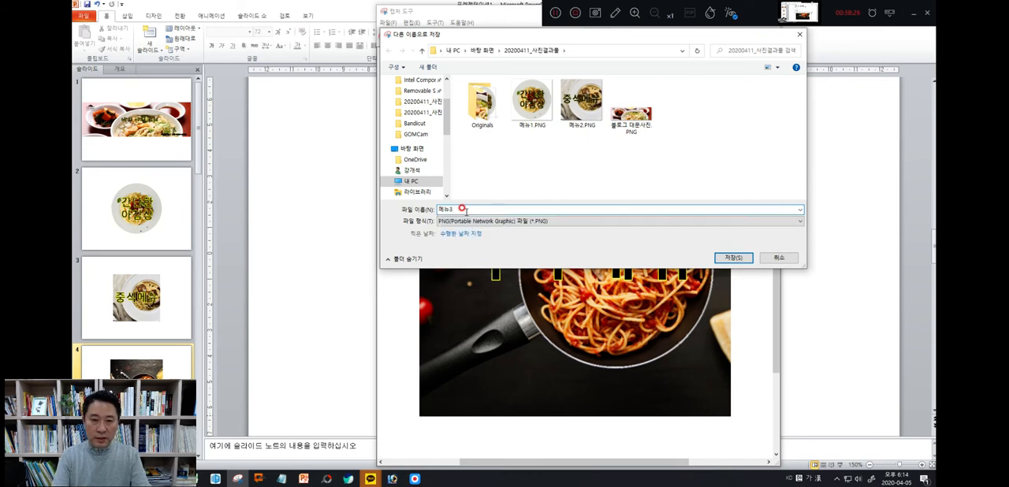
key(Return)
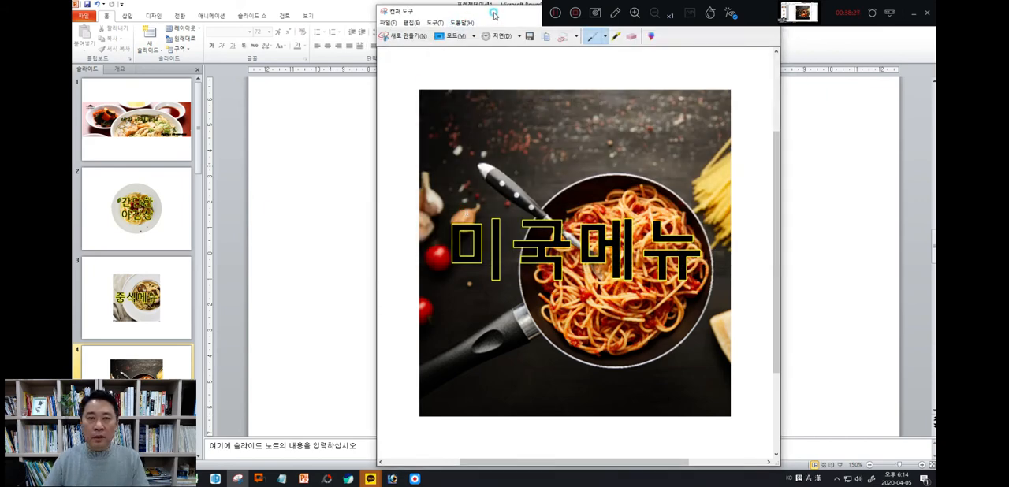
drag(495, 14, 474, 61)
click(746, 61)
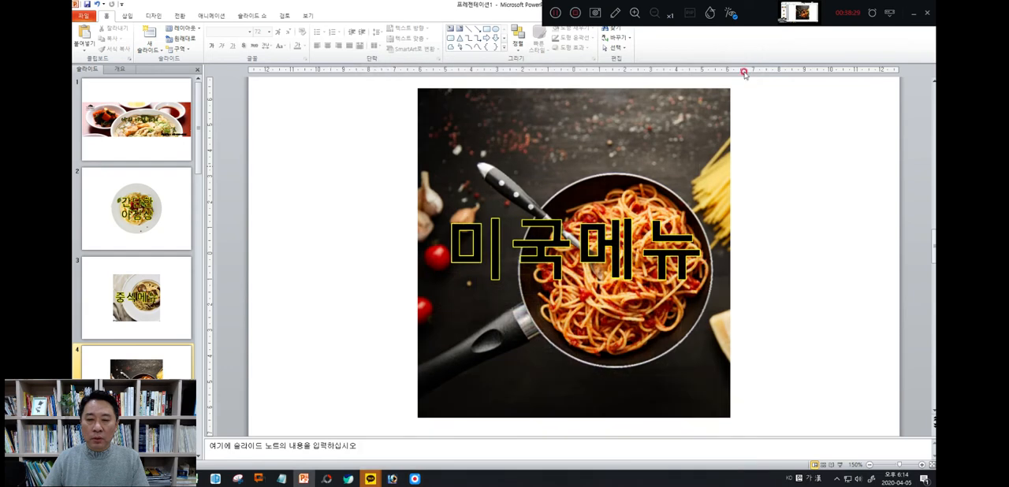
Copy the 미국메뉴 text box from slide 4 and paste it over the glazed pork picture on slide 5
click(554, 250)
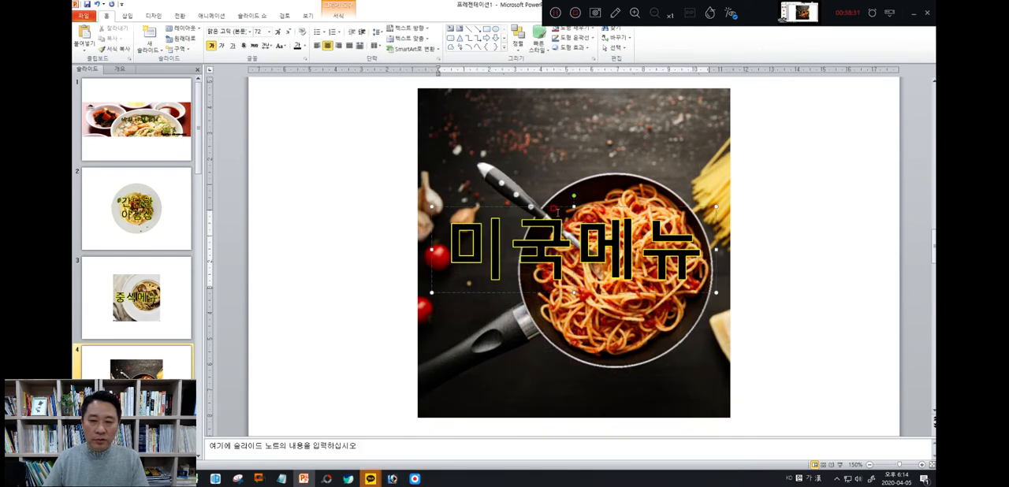
click(587, 204)
right_click(589, 205)
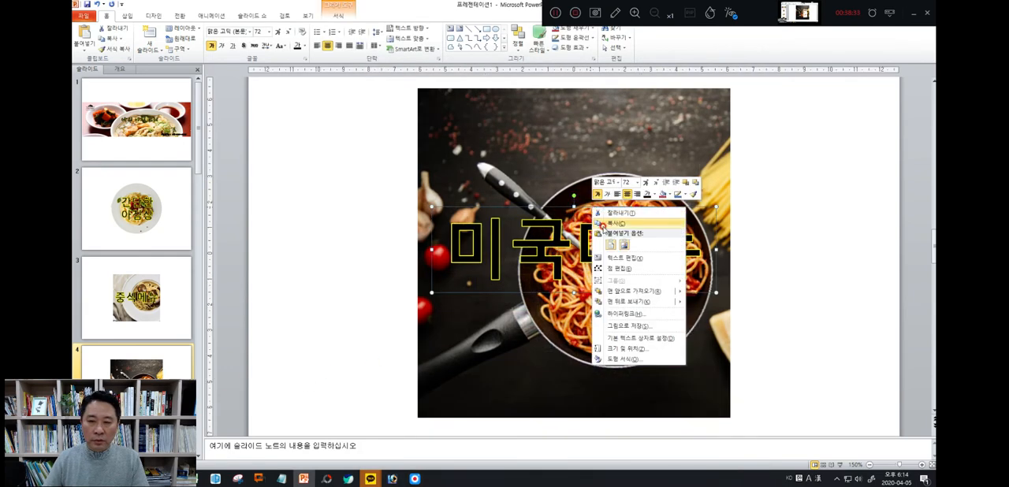
click(598, 222)
scroll(136, 237, down, 3)
click(146, 311)
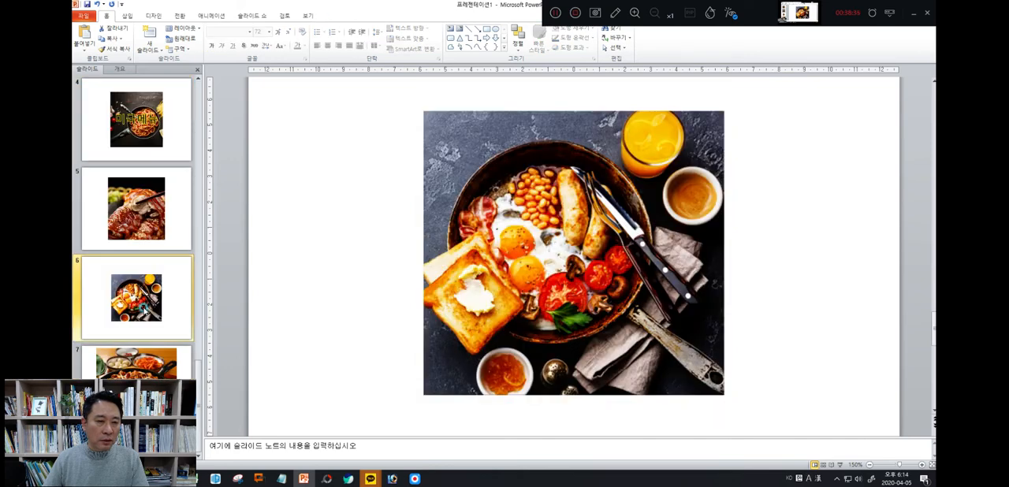
click(136, 209)
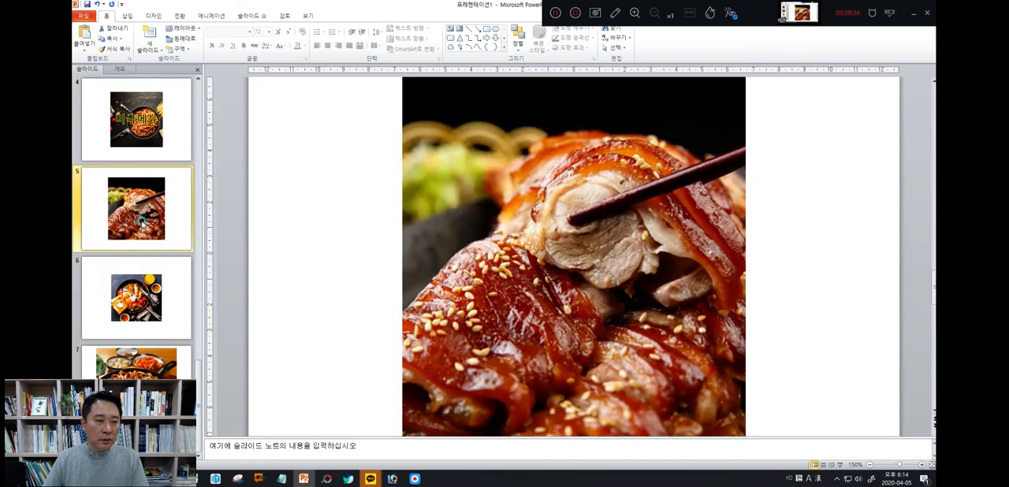
right_click(312, 240)
click(331, 277)
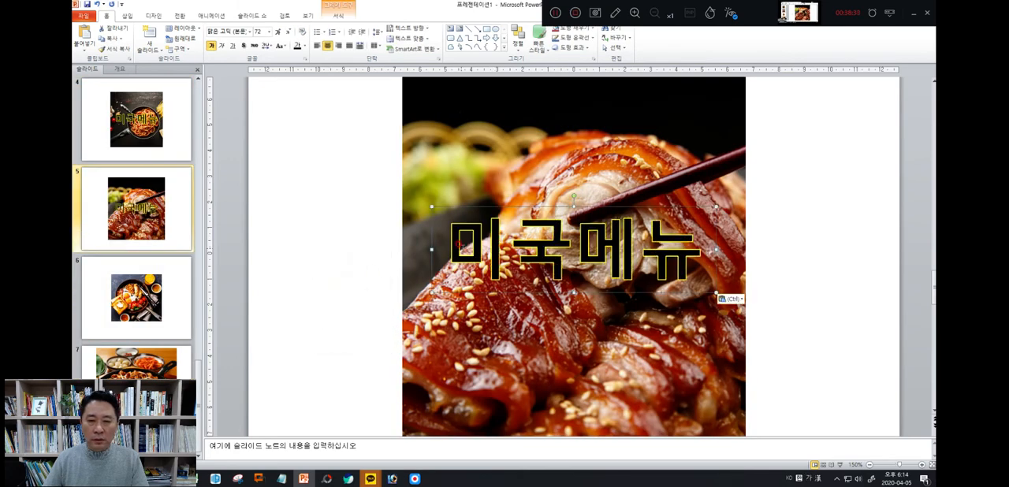
Replace the word 미국 with 한식 in the caption on slide 5 so it reads 한식메뉴
drag(457, 243, 679, 251)
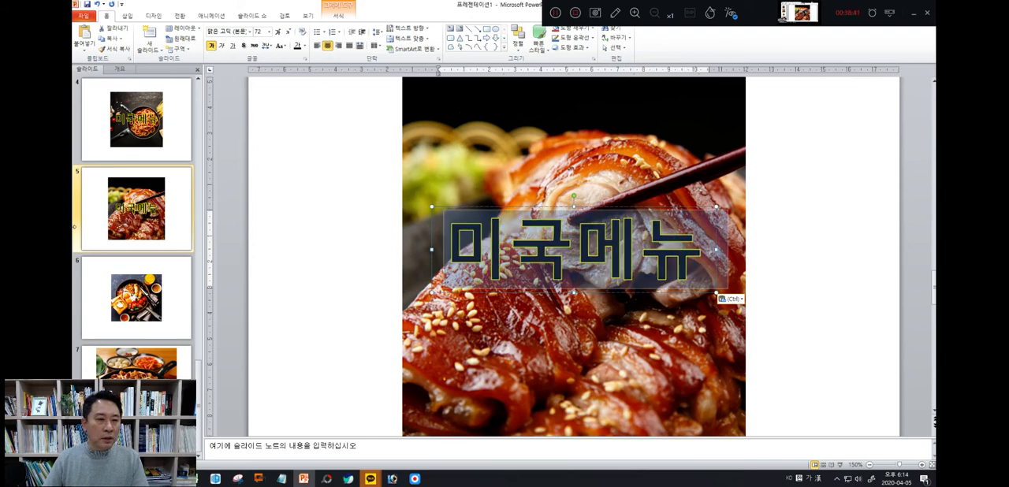
click(119, 223)
scroll(120, 223, up, 3)
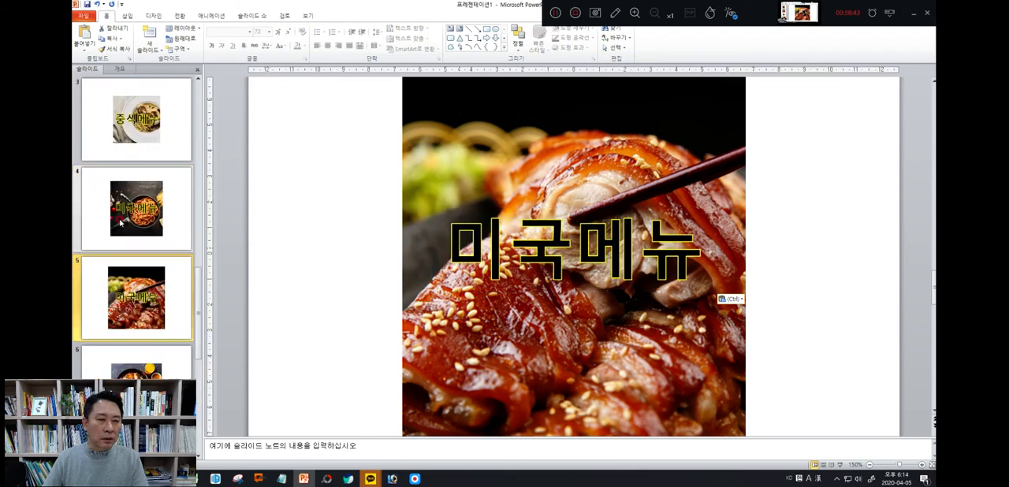
scroll(120, 223, down, 3)
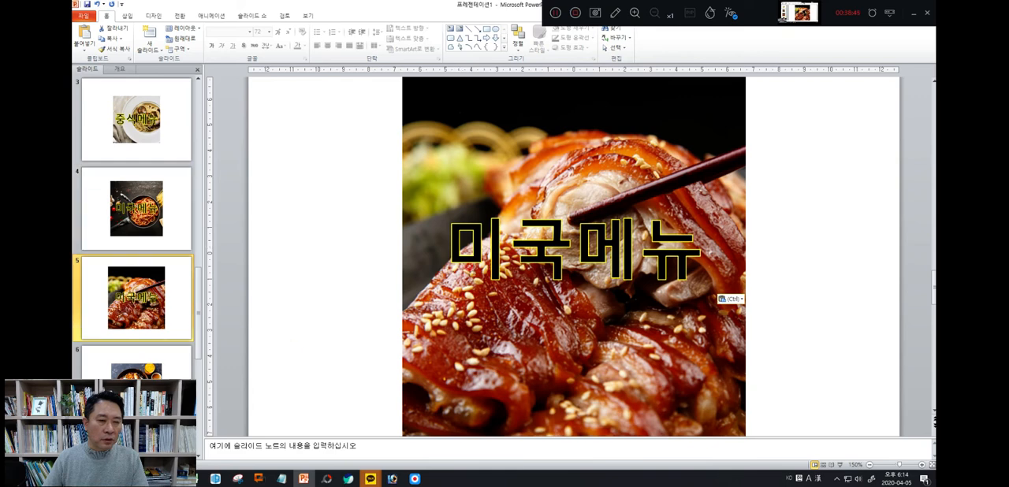
click(509, 248)
drag(456, 249, 550, 251)
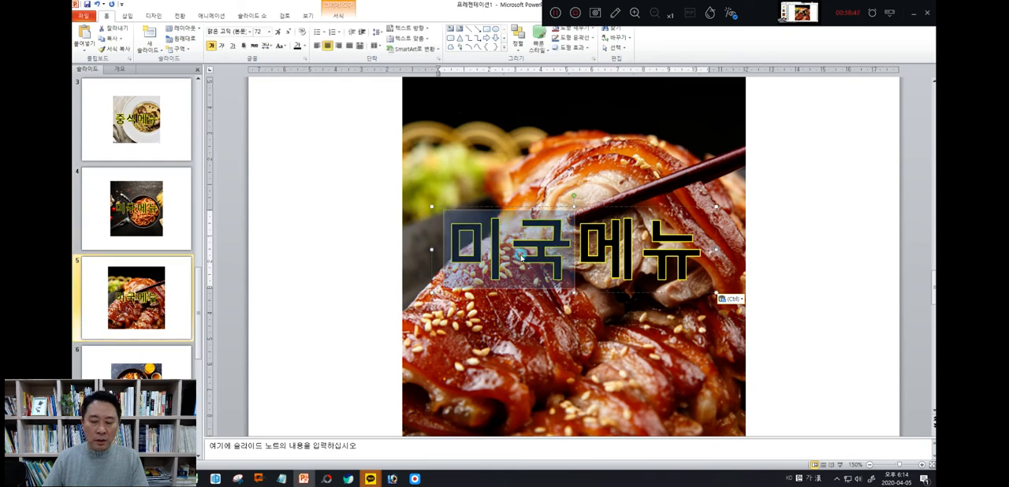
text(한식)
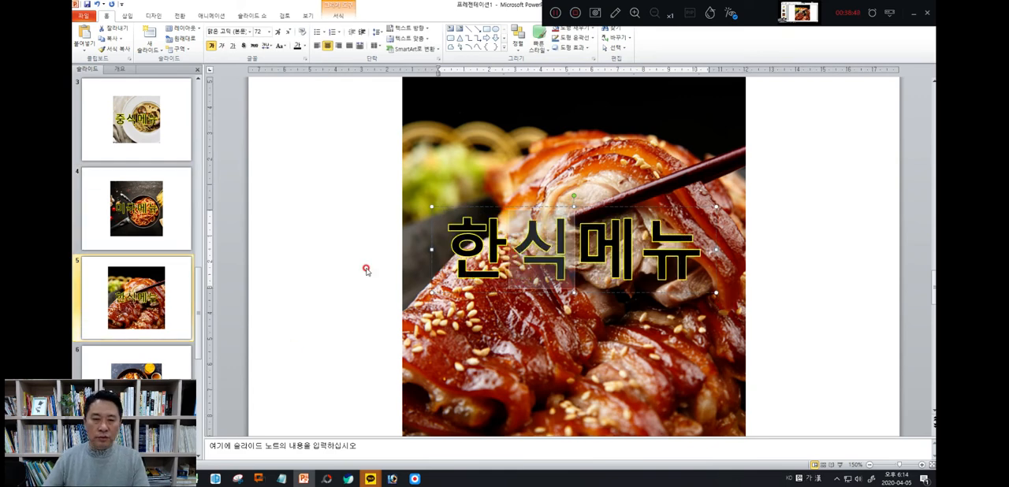
click(338, 293)
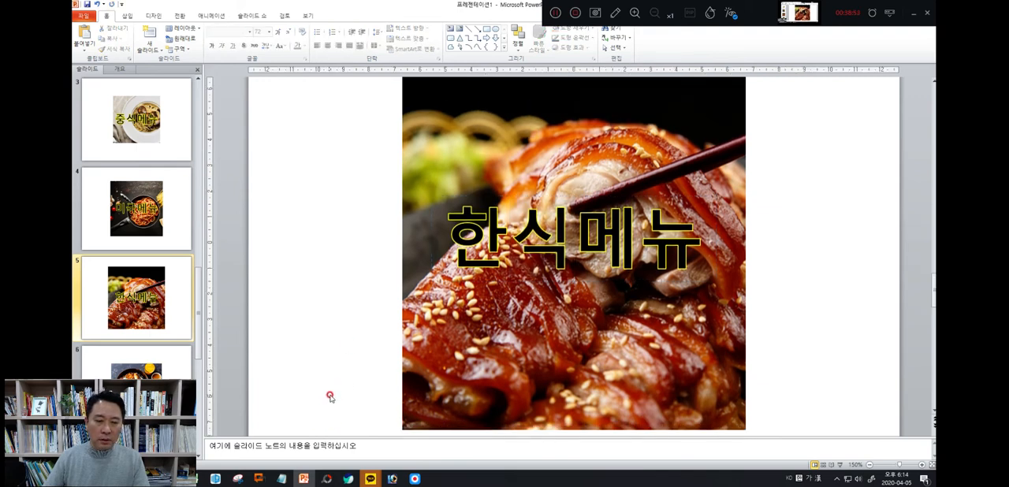
Capture the whole captioned pork picture on slide 5 with the Snipping Tool, framing exactly the picture's edges
scroll(330, 398, up, 3)
scroll(330, 398, down, 1)
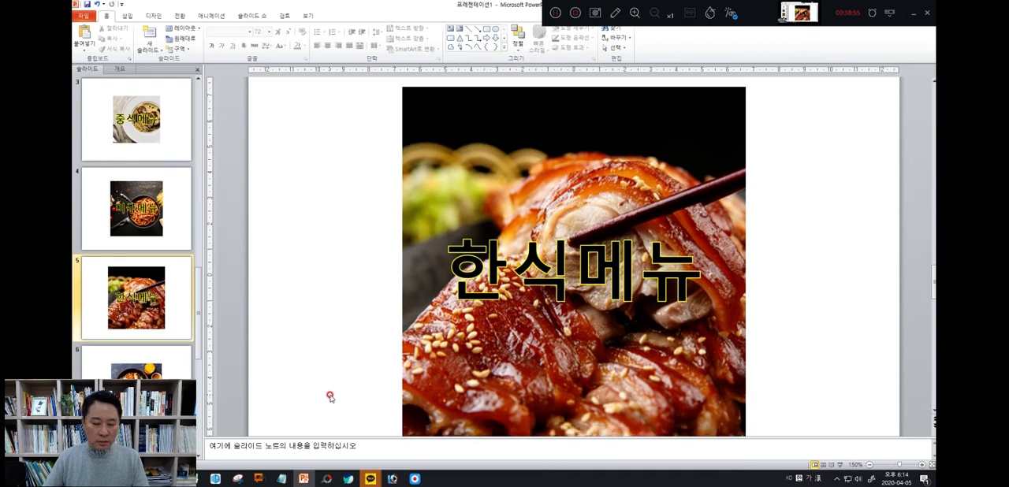
scroll(330, 398, down, 2)
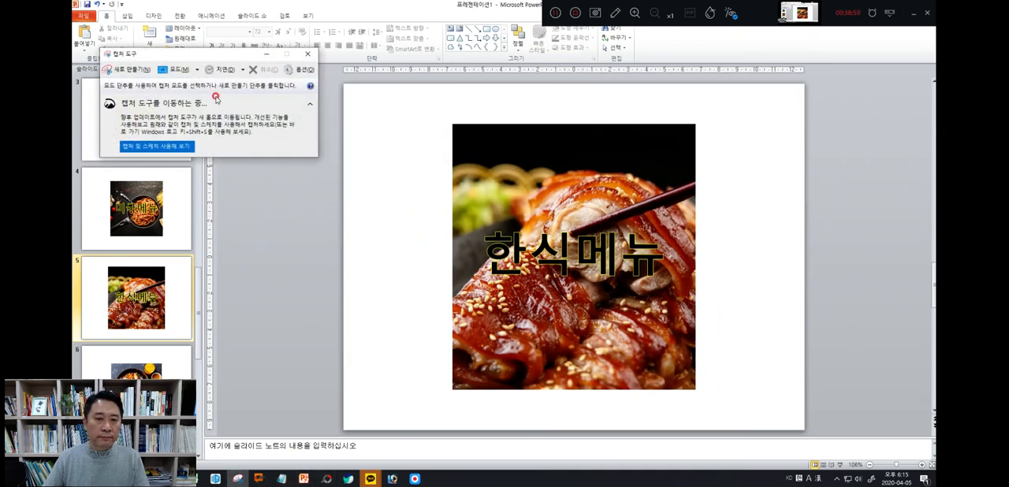
click(130, 69)
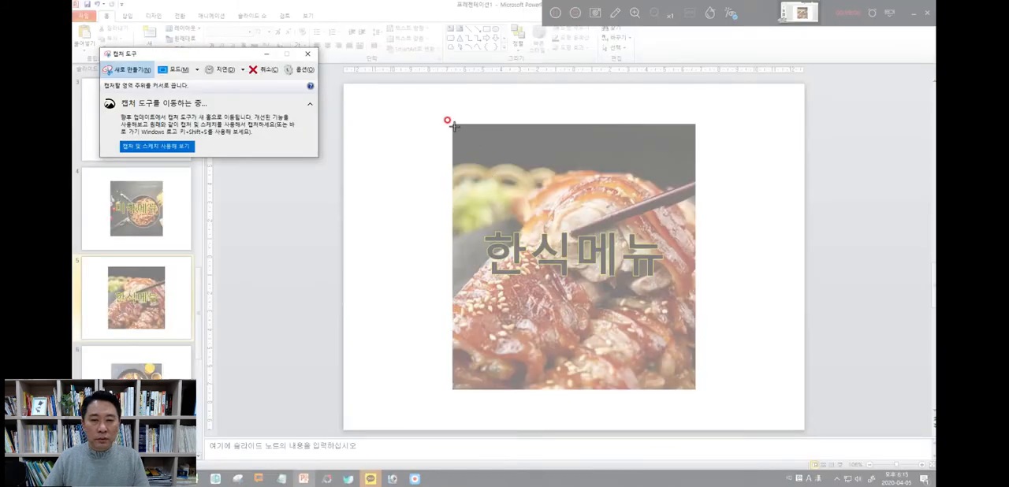
drag(451, 125, 695, 388)
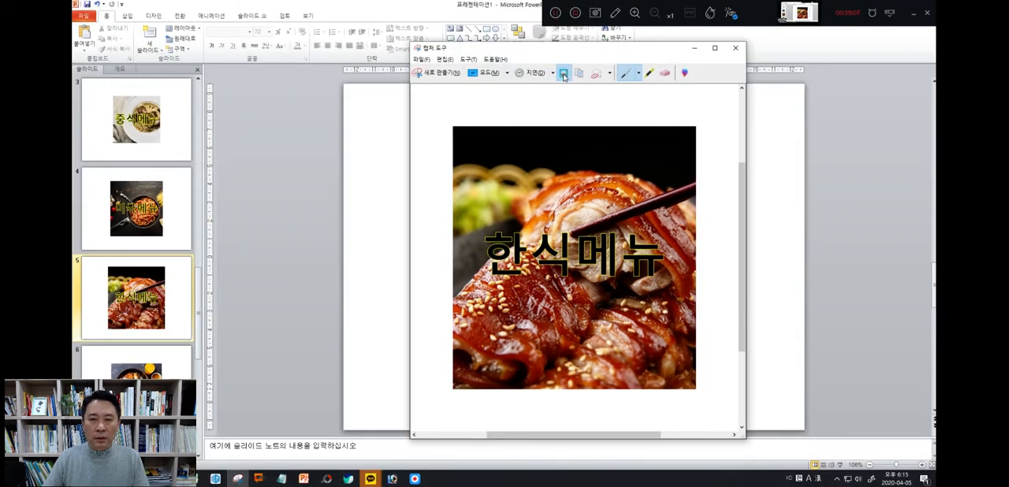
Save the capture as PNG file 메뉴4 in the 20200411_사진결과물 folder and close the Snipping Tool
click(563, 74)
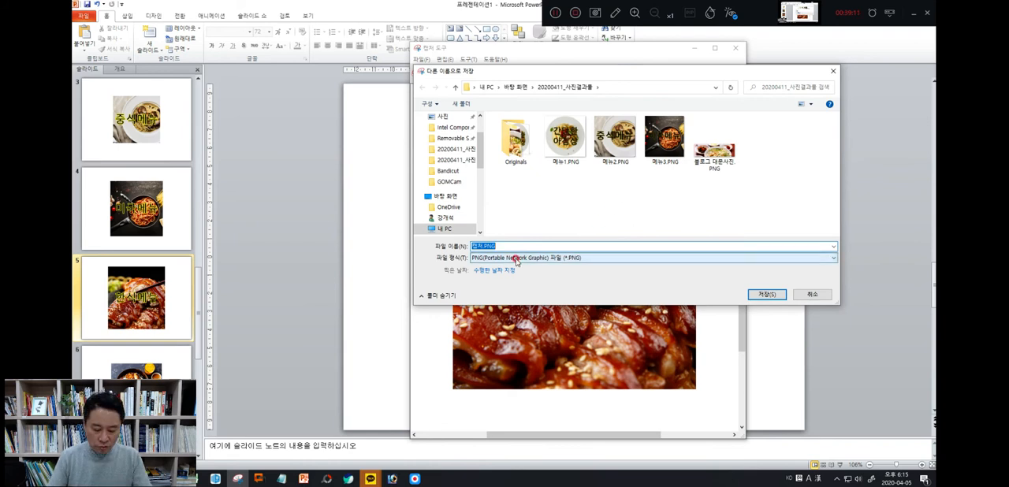
text(ㅁ)
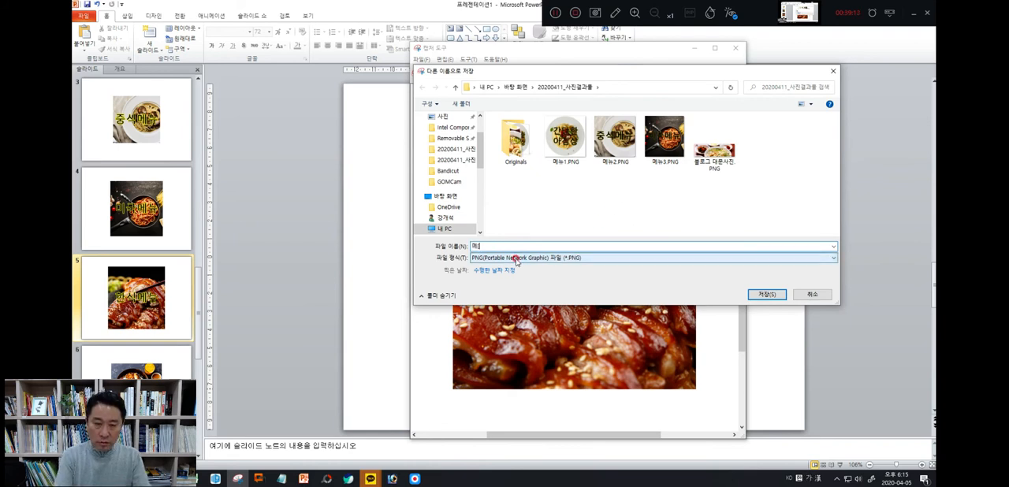
text(뉴)
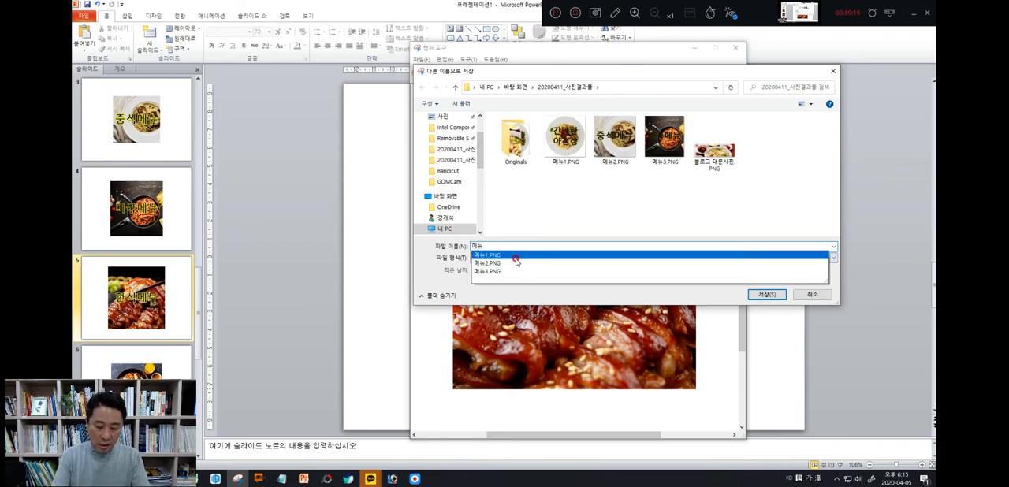
text(4)
key(Return)
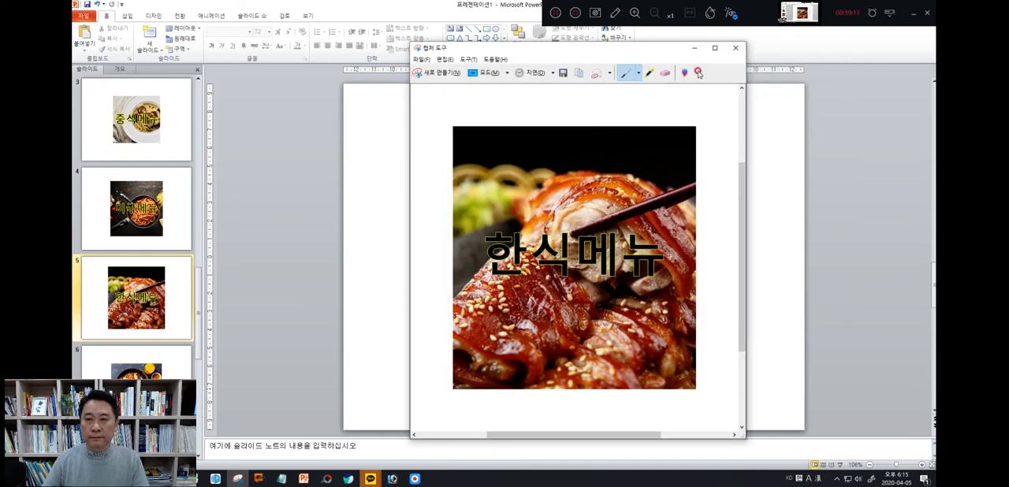
click(739, 48)
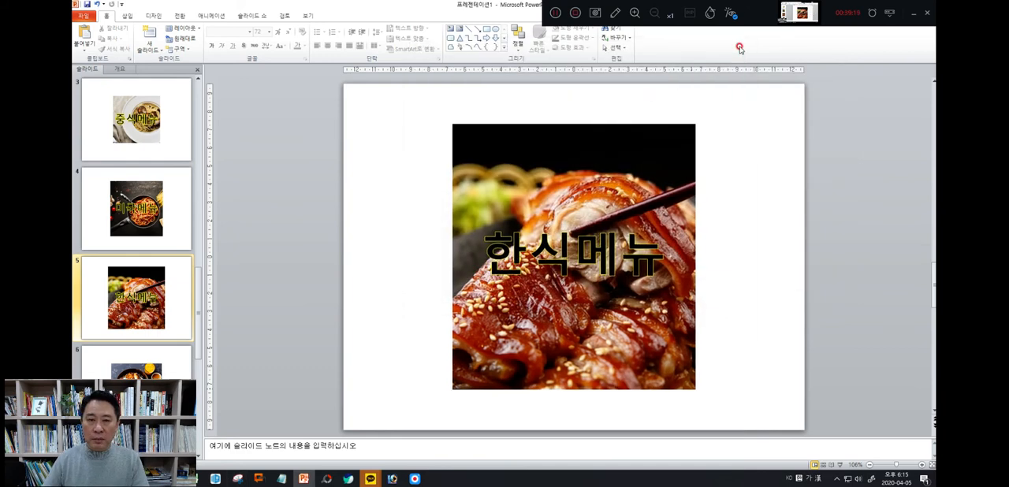
click(136, 362)
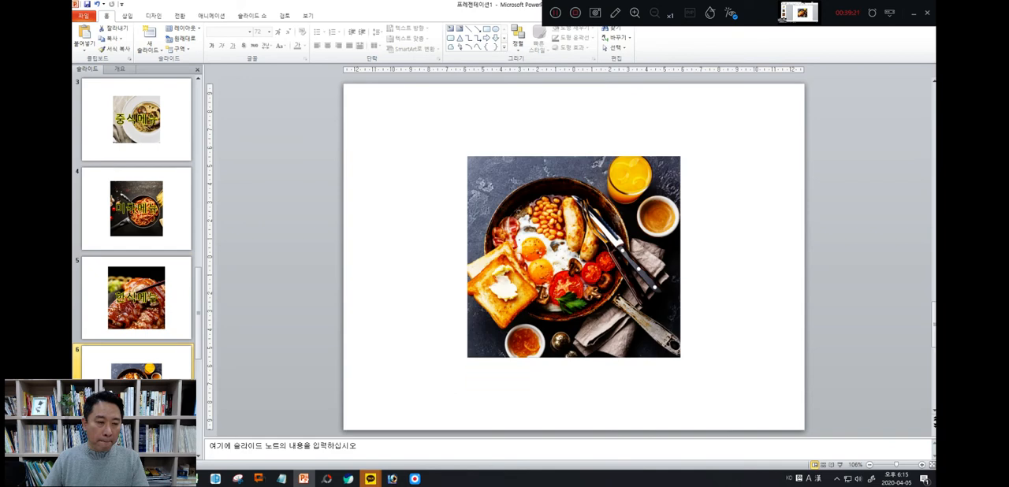
right_click(391, 313)
click(407, 347)
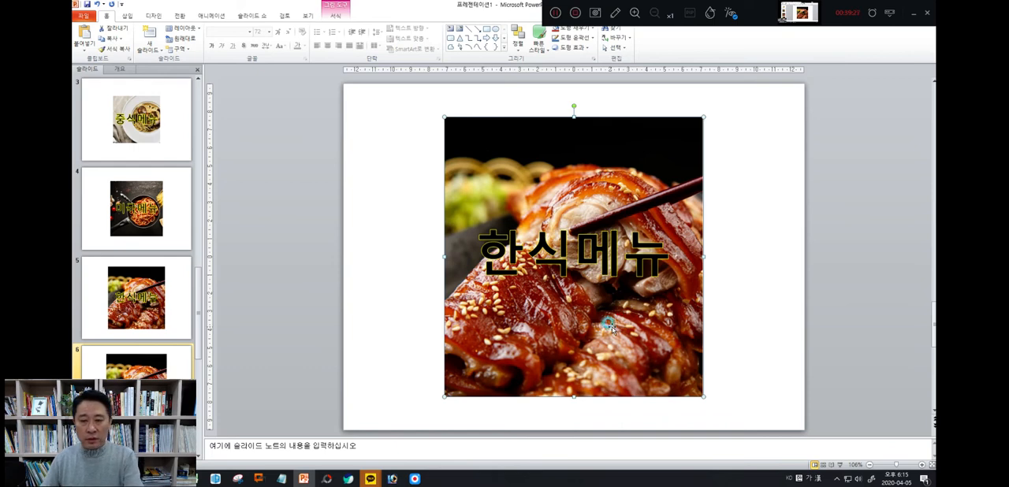
key(ctrl+z)
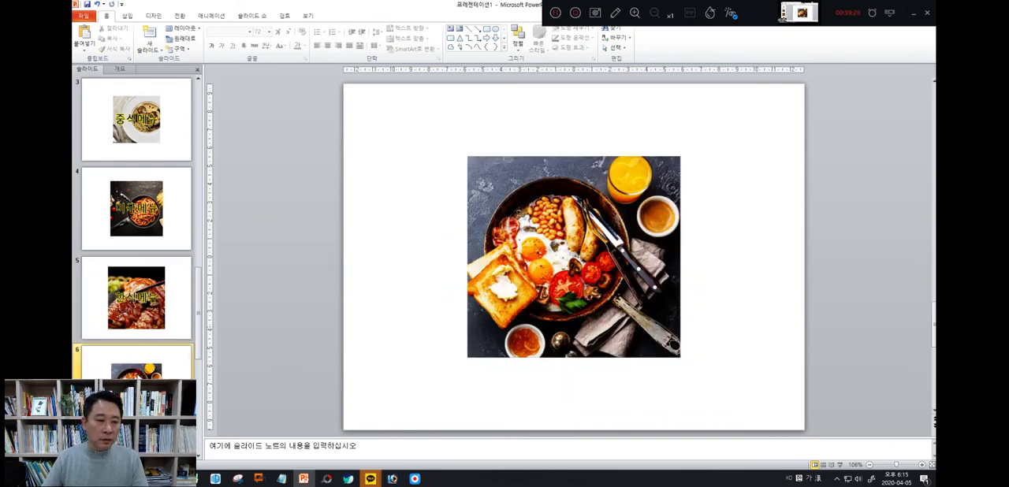
Copy the 한식메뉴 text box from slide 5 and paste it over the breakfast pan picture on slide 6
click(142, 332)
click(561, 265)
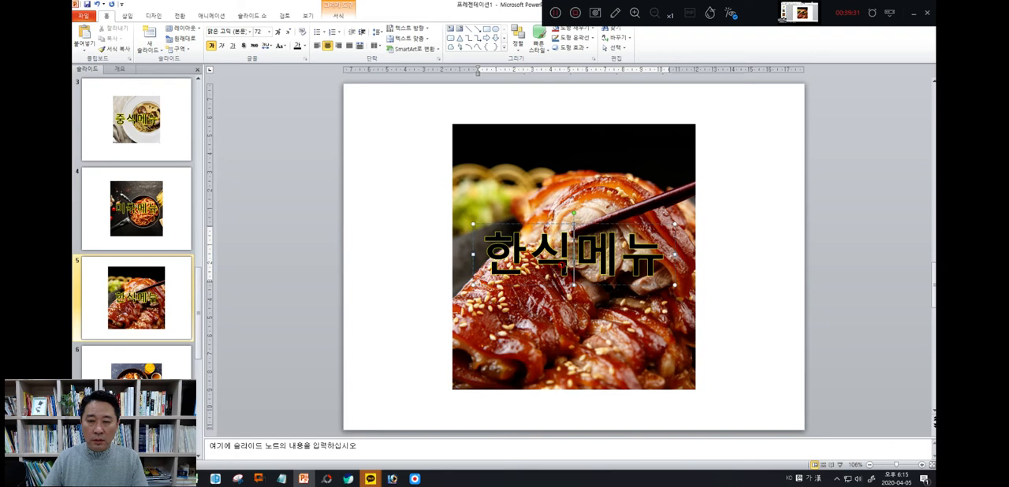
right_click(590, 215)
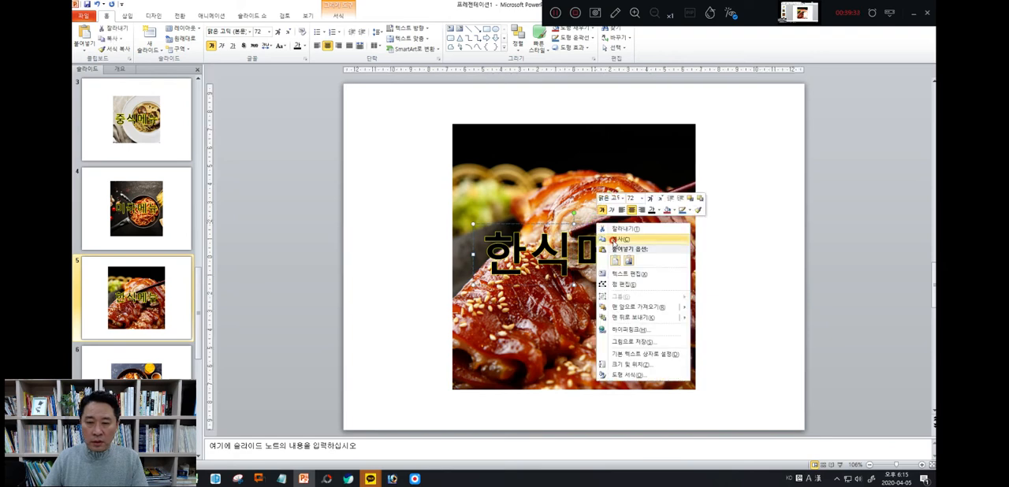
click(611, 237)
click(187, 368)
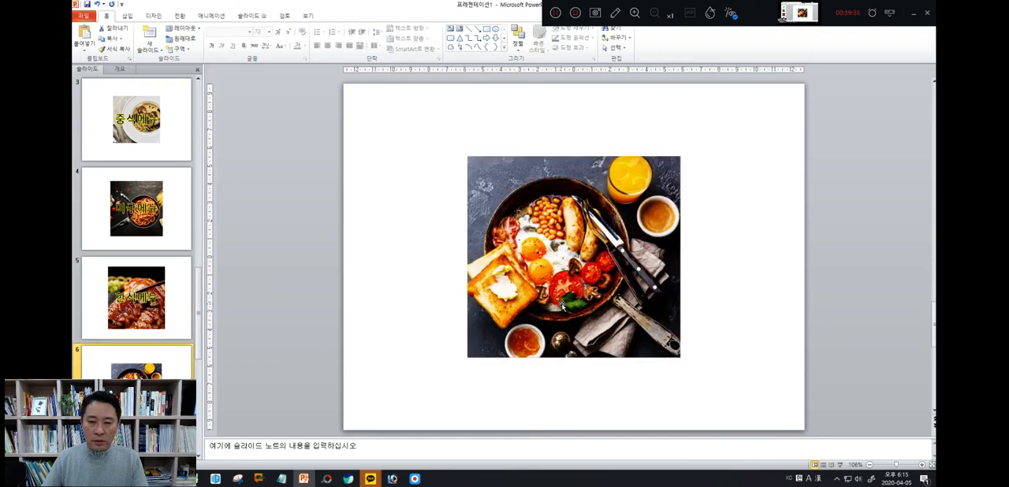
right_click(563, 305)
click(580, 342)
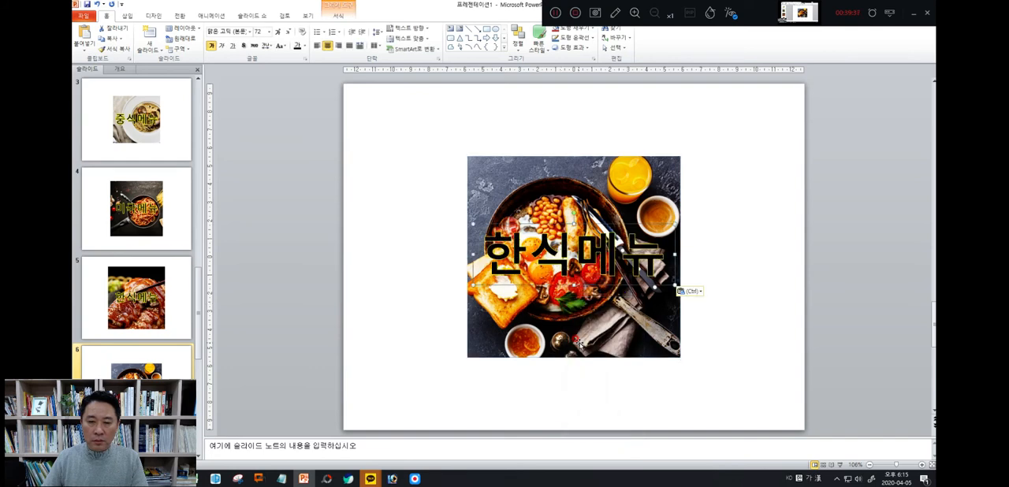
click(375, 355)
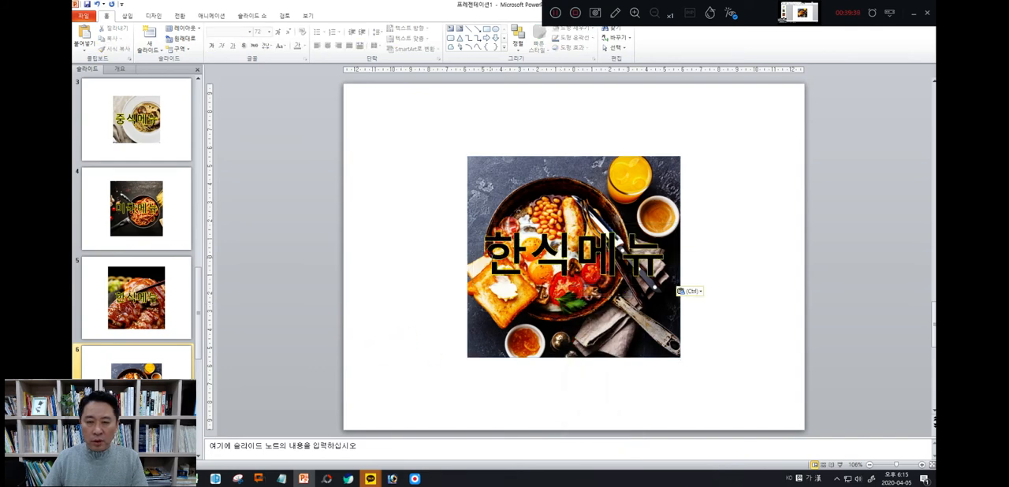
Replace the whole caption on slide 6 with the text 메뉴문의
drag(482, 254, 676, 254)
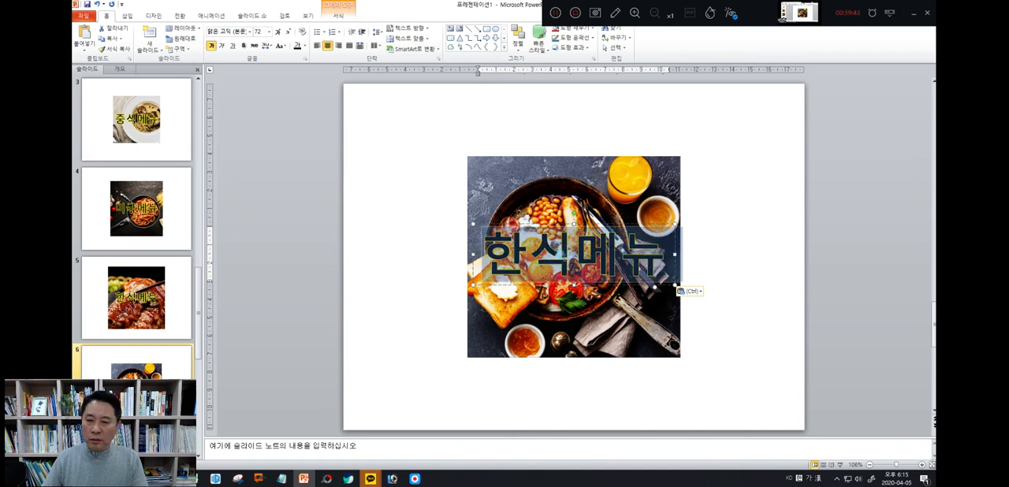
text(메)
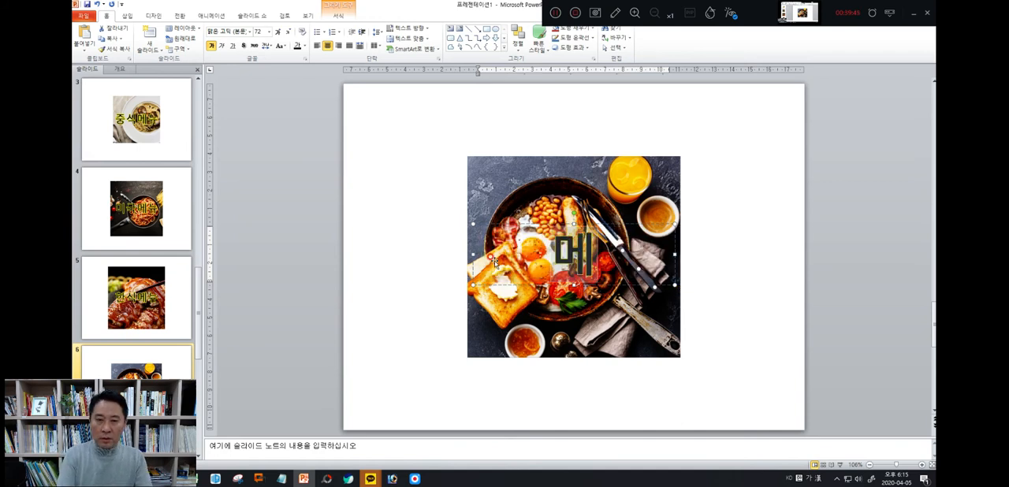
text(뉴문의)
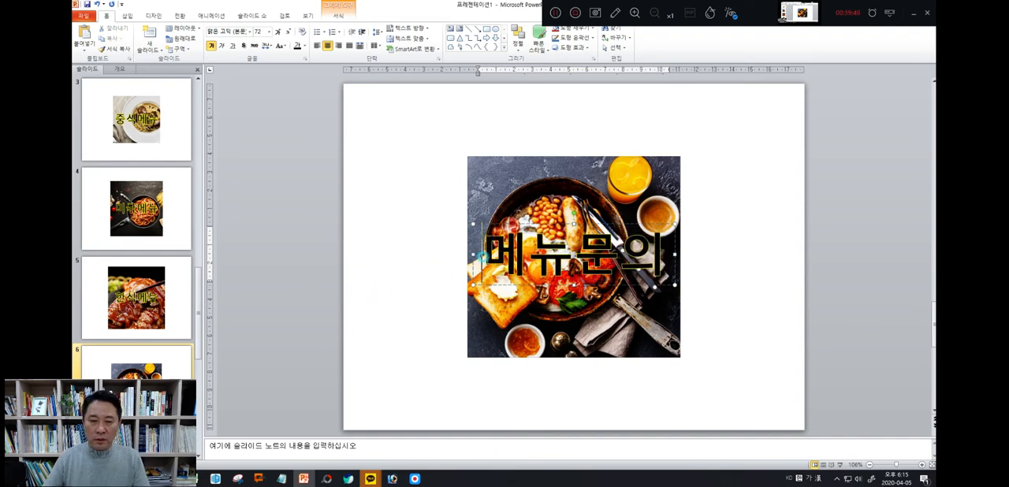
Rewrite the caption over the breakfast picture on slide 6 as 문의하기 and deselect the text box
drag(481, 256, 679, 254)
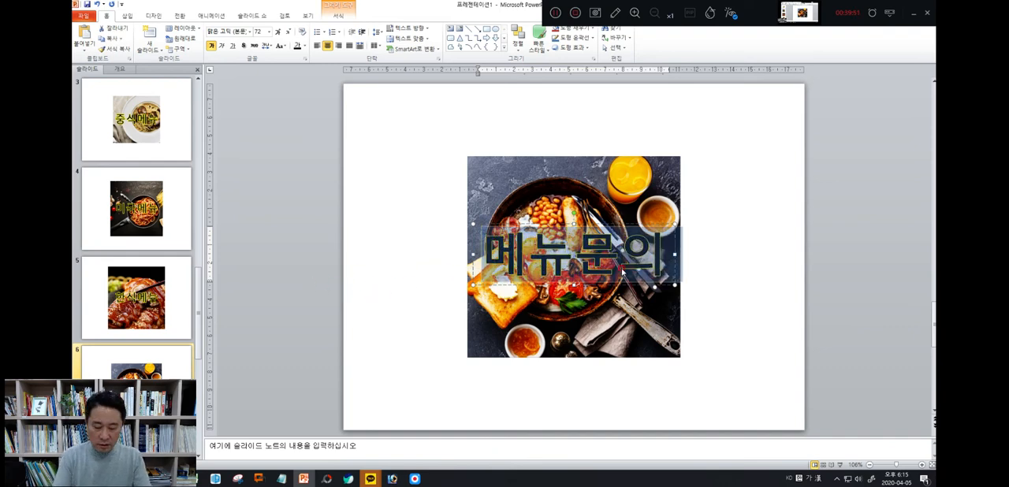
text(문의하기)
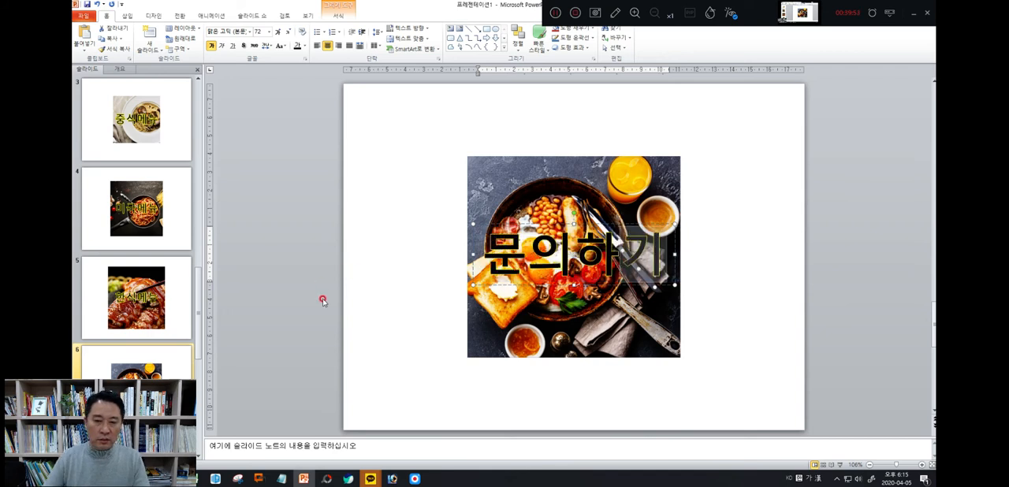
click(425, 298)
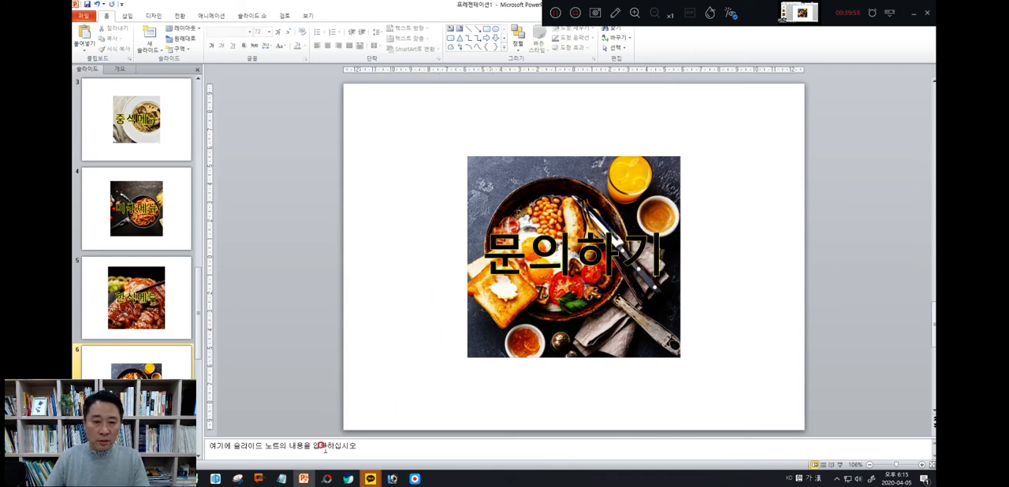
Capture the captioned breakfast picture on slide 6 with the Snipping Tool, framing exactly the picture's edges
click(238, 478)
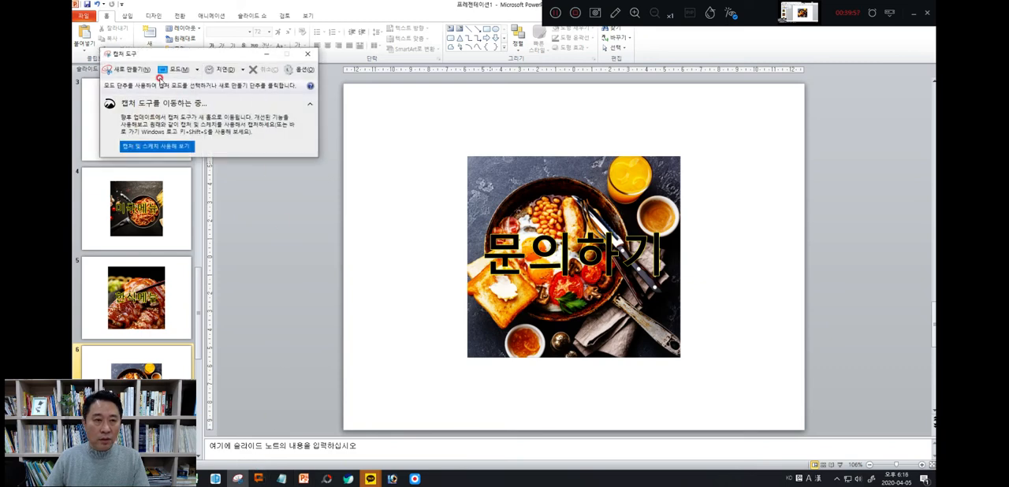
click(132, 69)
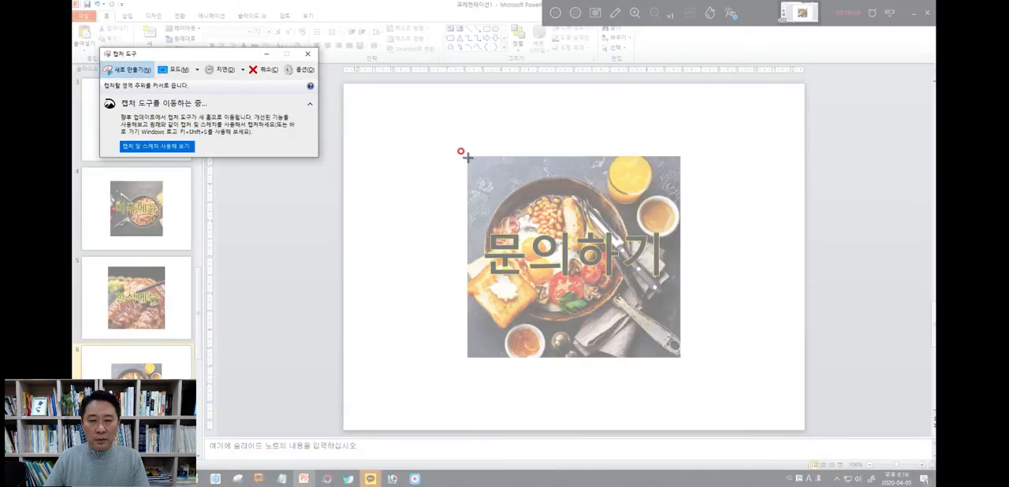
drag(468, 157, 678, 355)
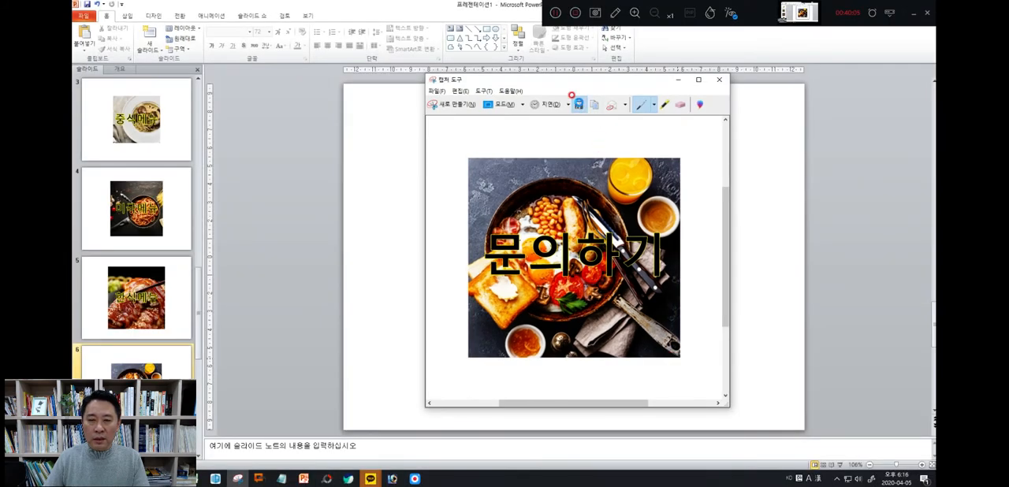
Save the capture as PNG file 메뉴5 in the 20200411_사진결과물 folder and minimize the Snipping Tool
click(572, 96)
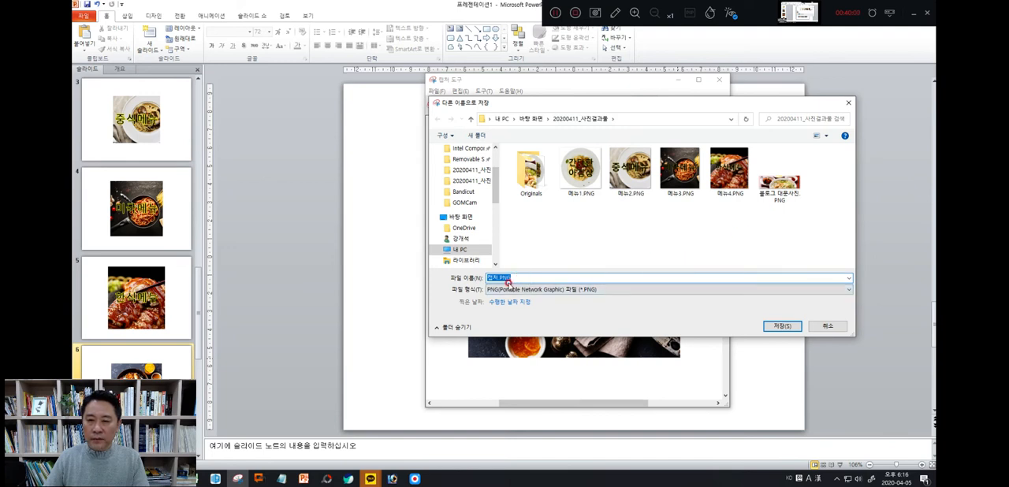
text(ㅁ)
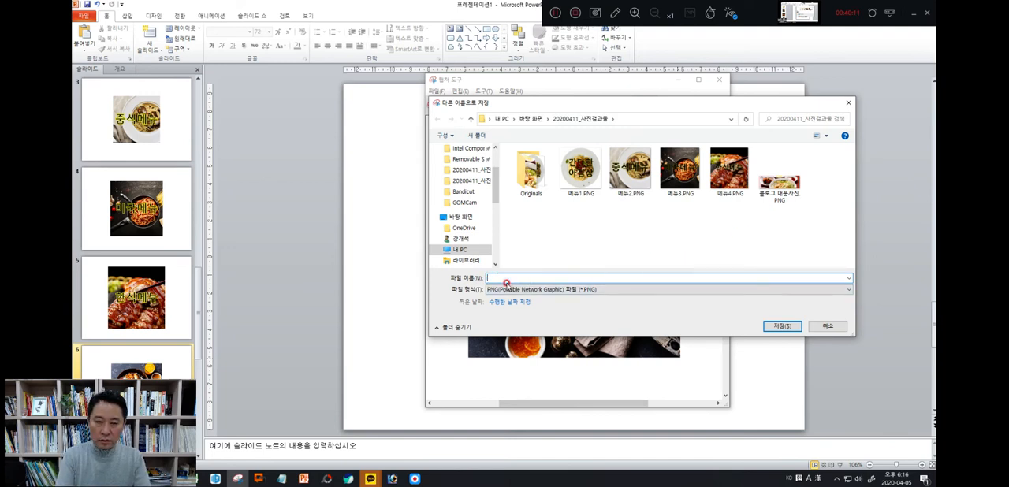
text(ㅔ뉴5)
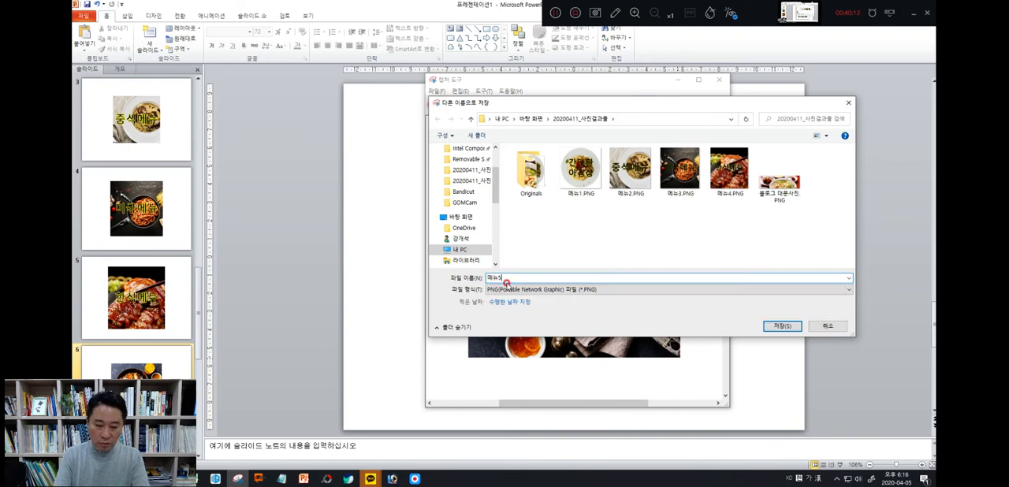
click(768, 326)
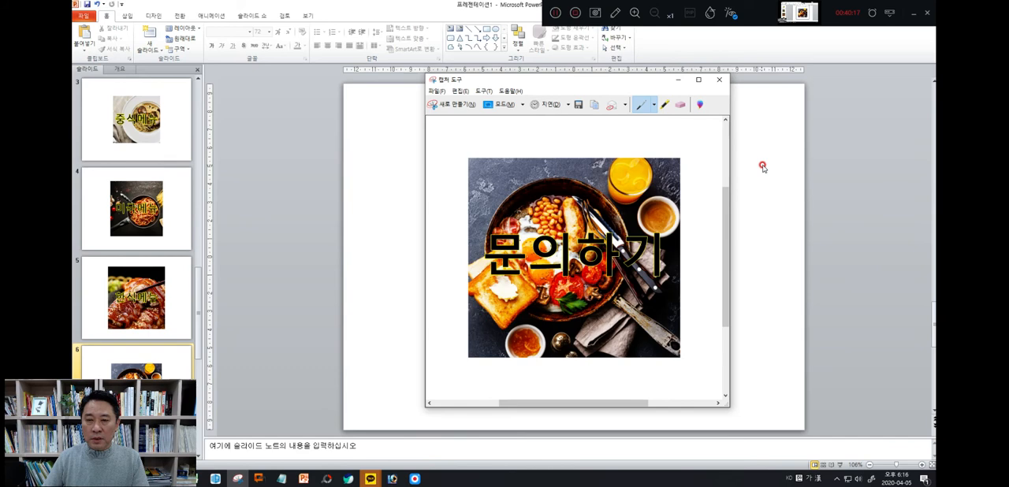
click(681, 81)
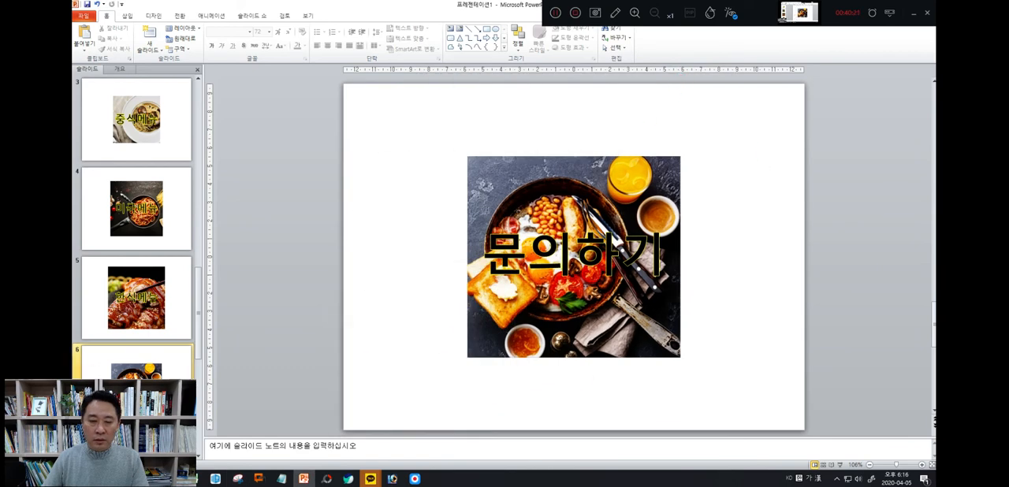
View the uncaptioned stir-fry picture on slide 7 and review the captioned slides from the beginning of the presentation
scroll(137, 386, down, 1)
click(136, 387)
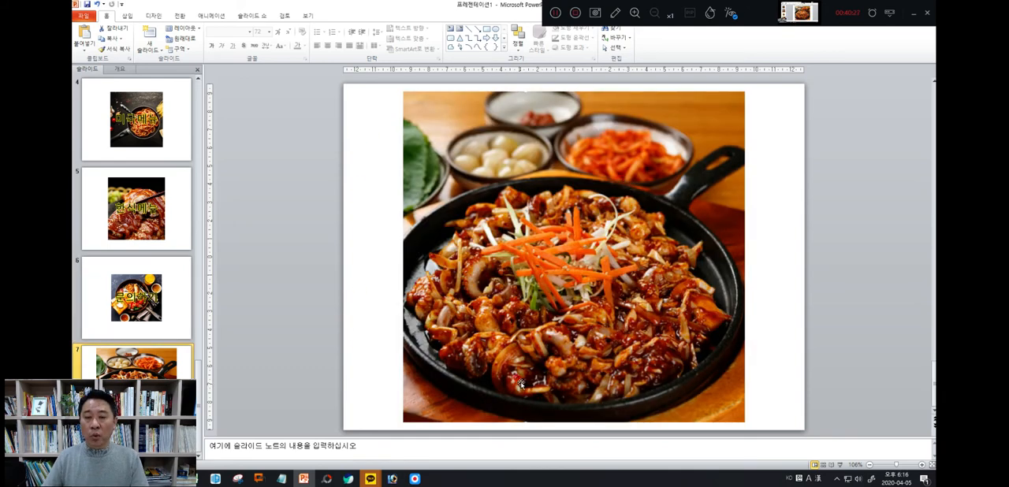
scroll(131, 299, up, 3)
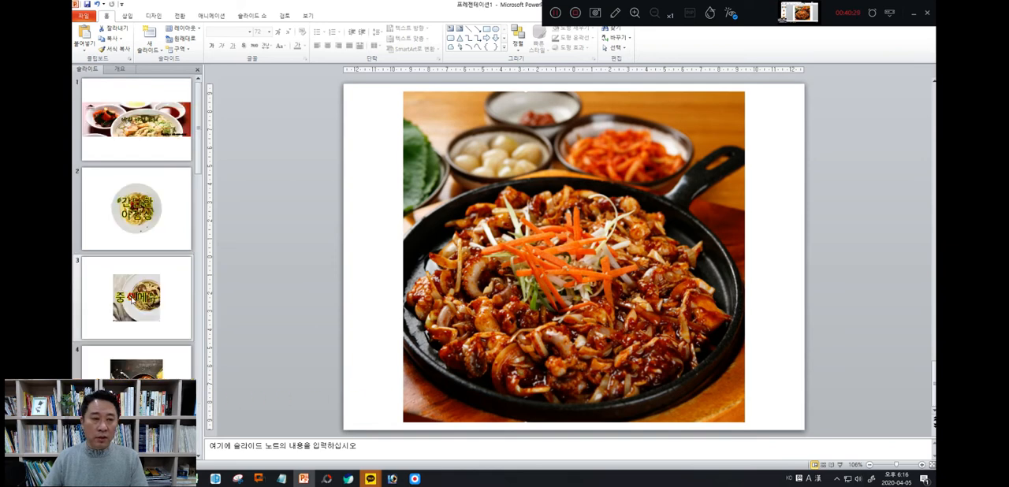